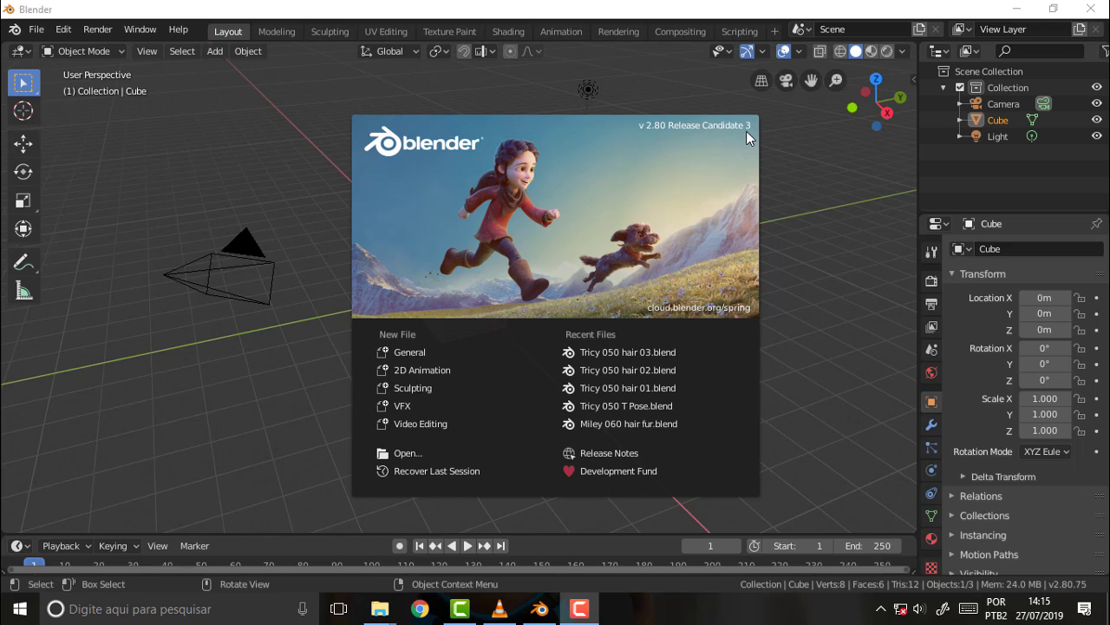
- Open the recent project Tricy 050 hair 03.blend from the splash screen
left_click(622, 353)
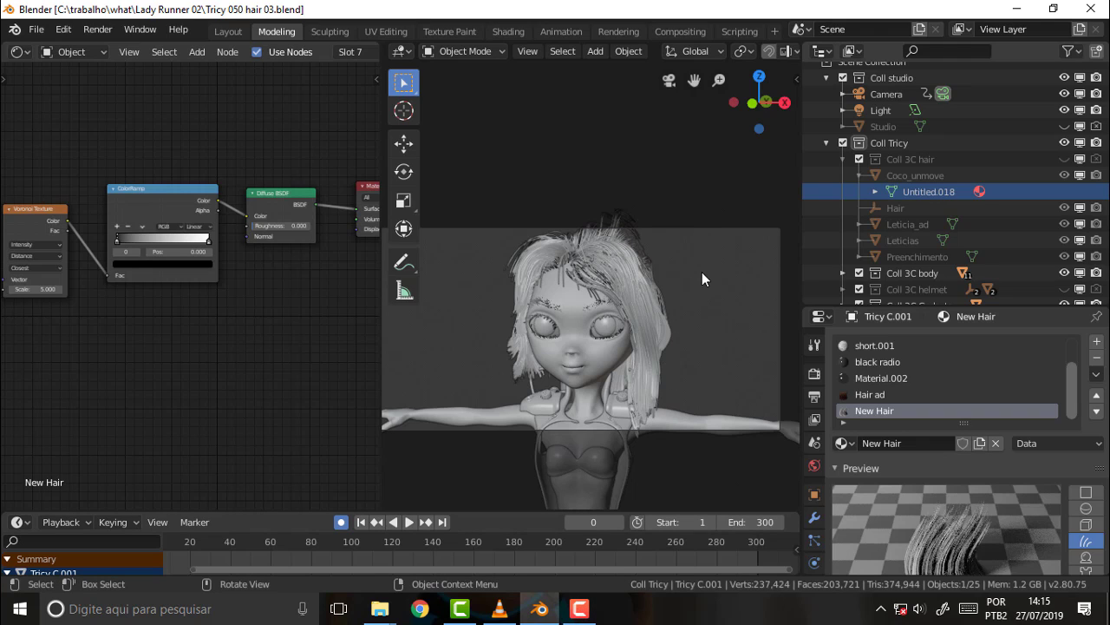
- Turn on overlays, set Rendered viewport shading, and enlarge the Properties editor
key("shift+alt+z")
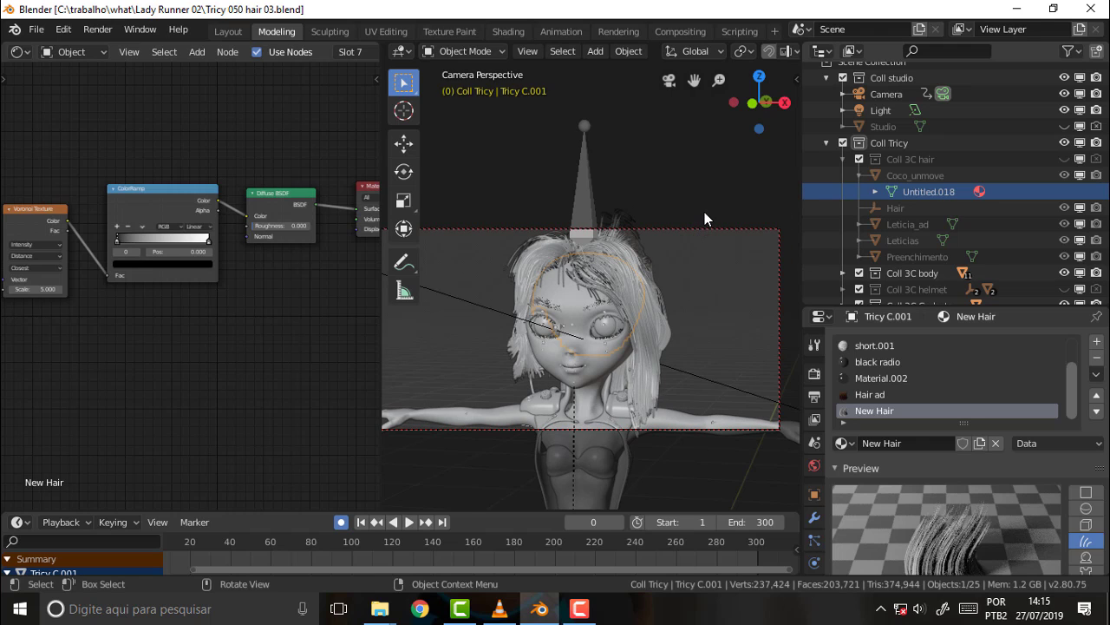
key("z")
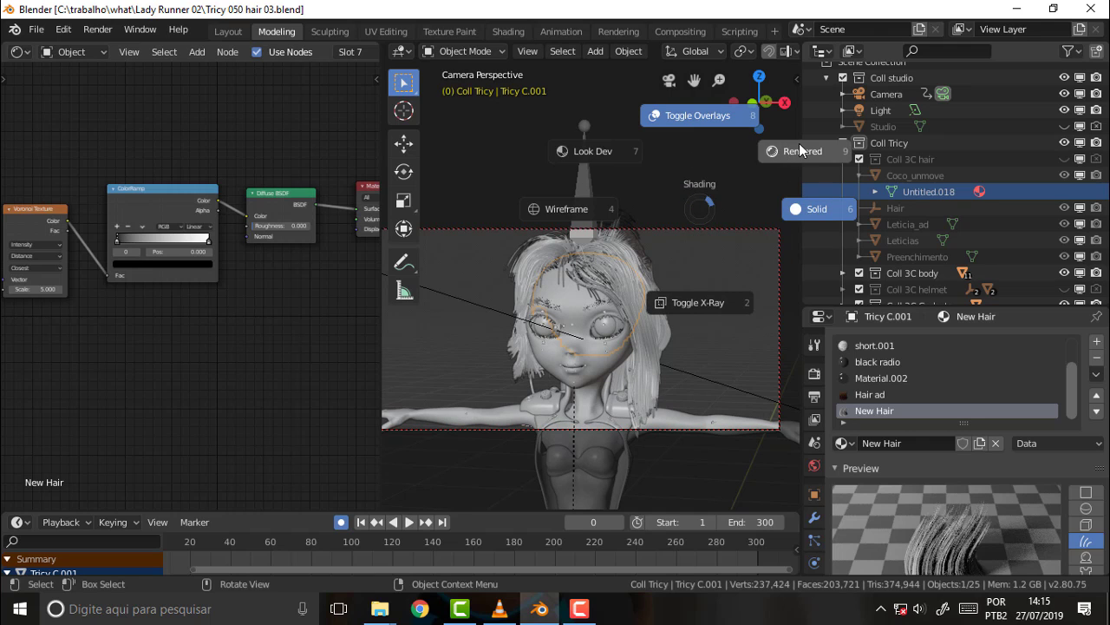
left_click(796, 148)
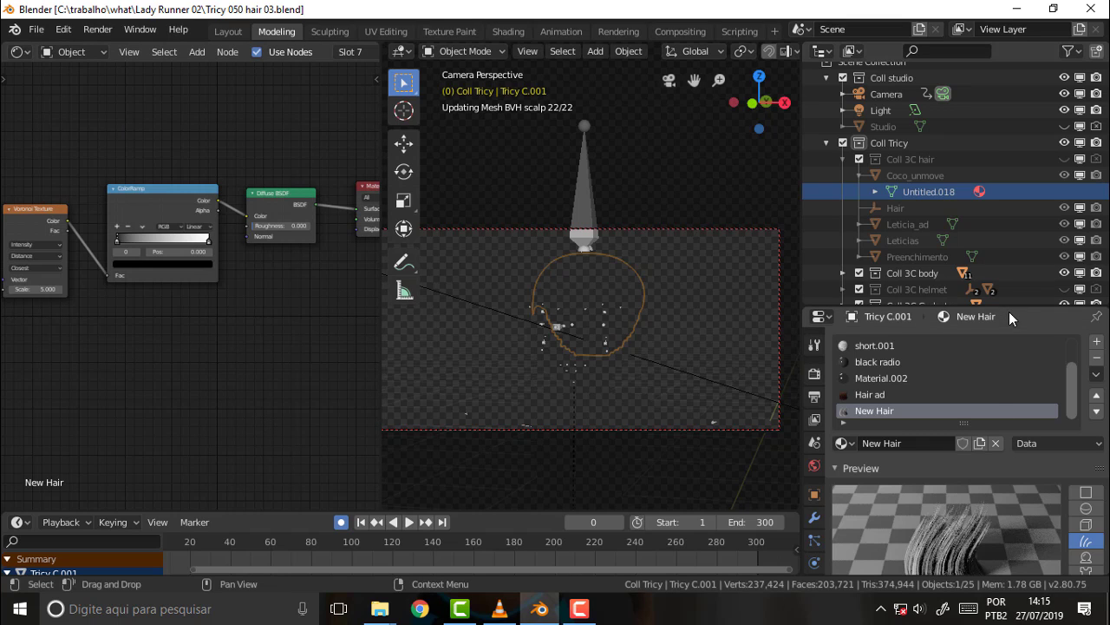
left_click_drag(1009, 307, 1010, 229)
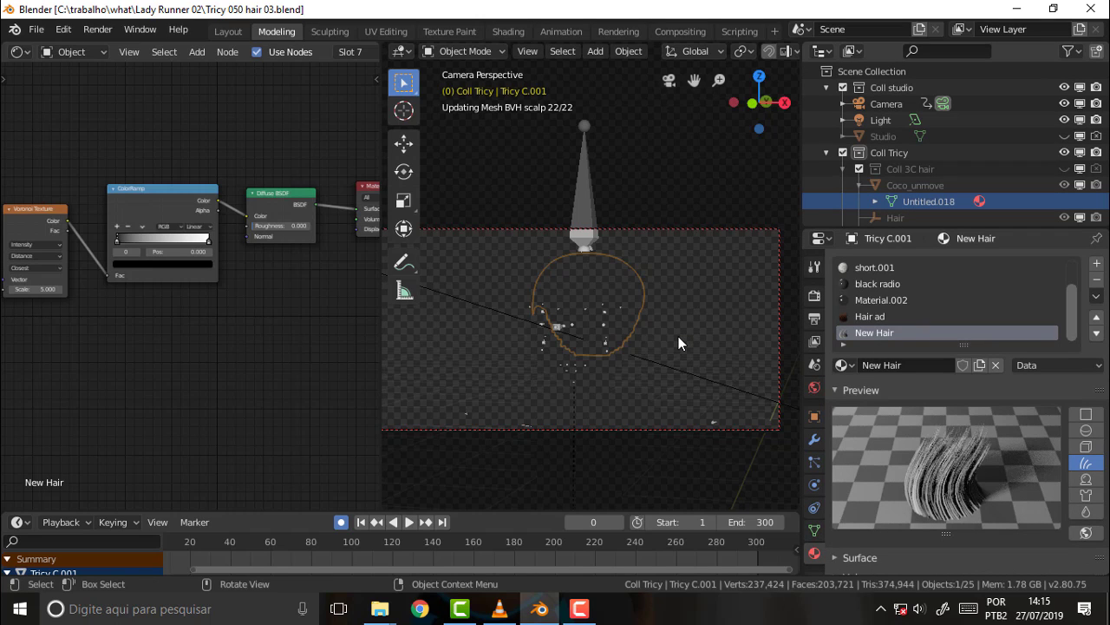
left_click(588, 612)
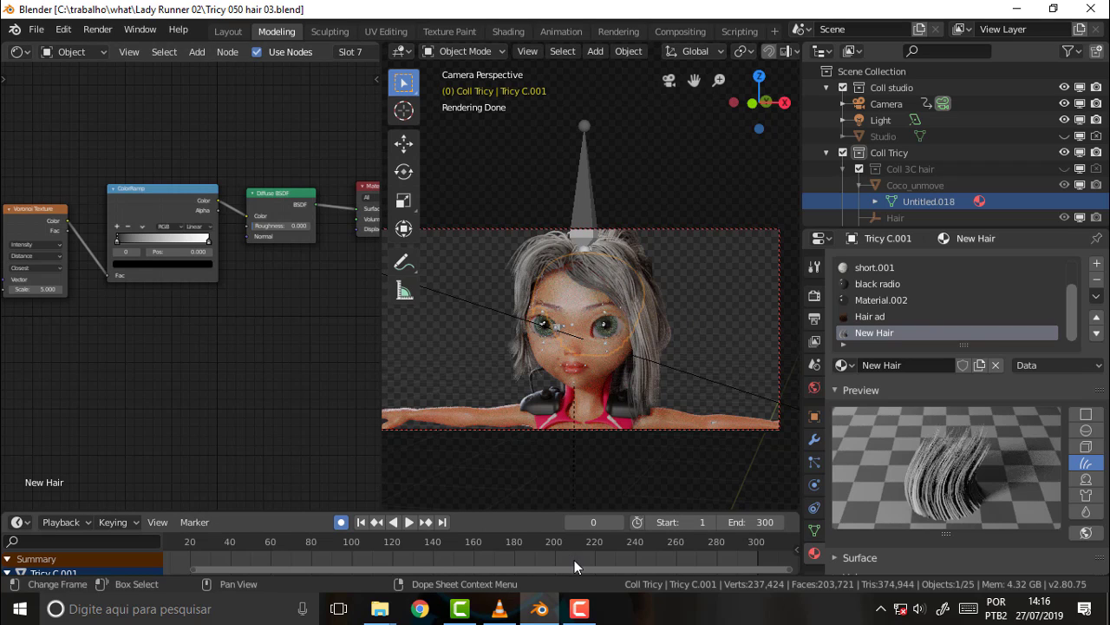
left_click(581, 612)
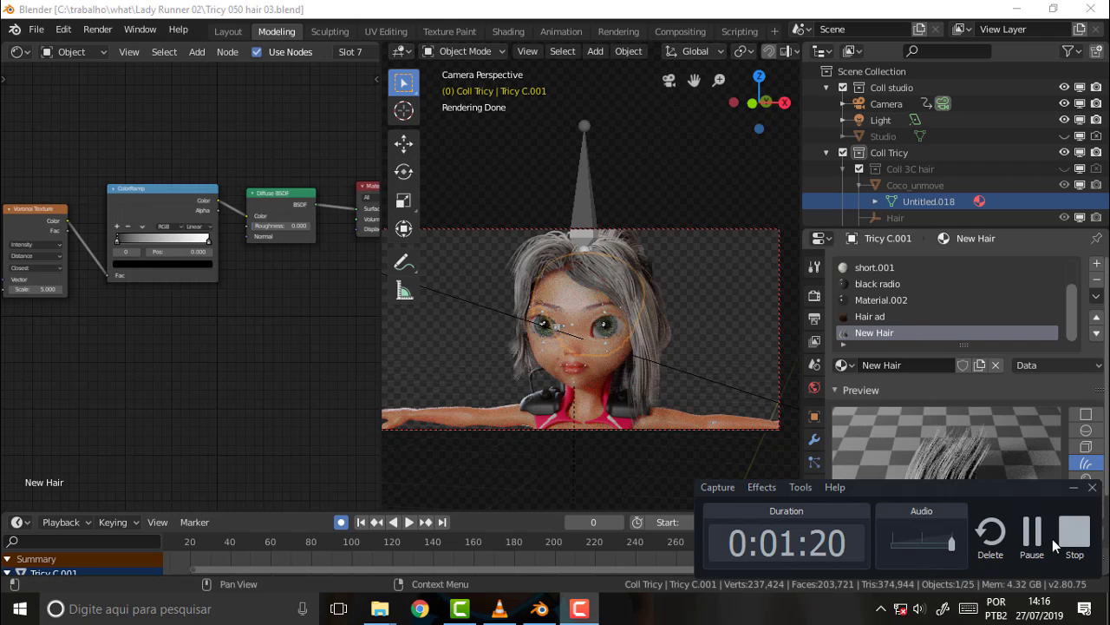
left_click(579, 609)
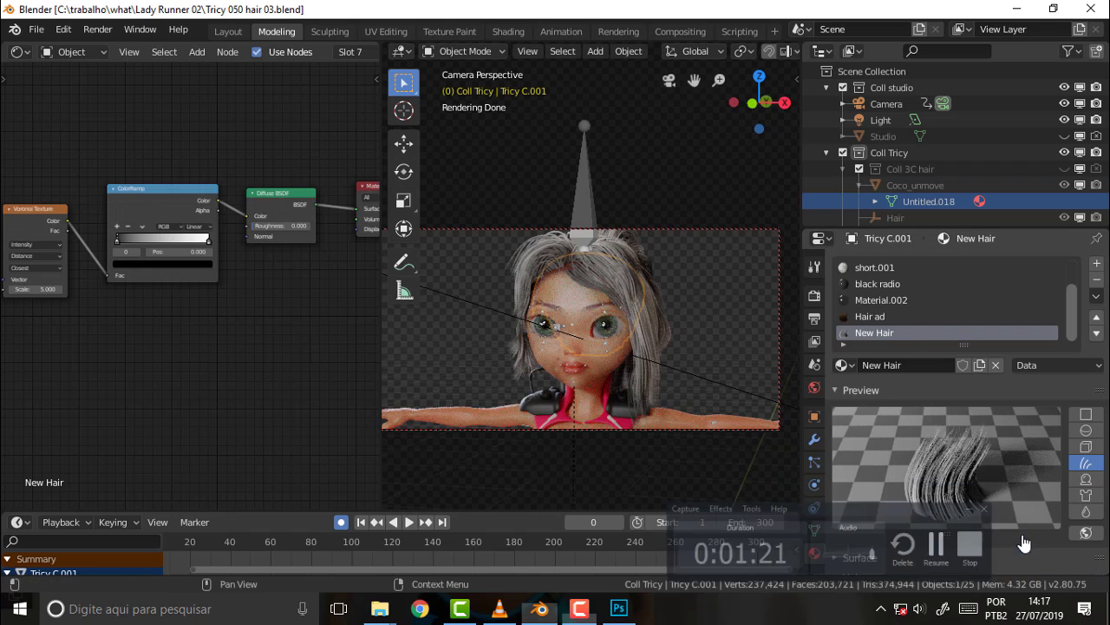
- Assign the working RGB profile to the recovered screenshot and float it in its own window
left_click(500, 611)
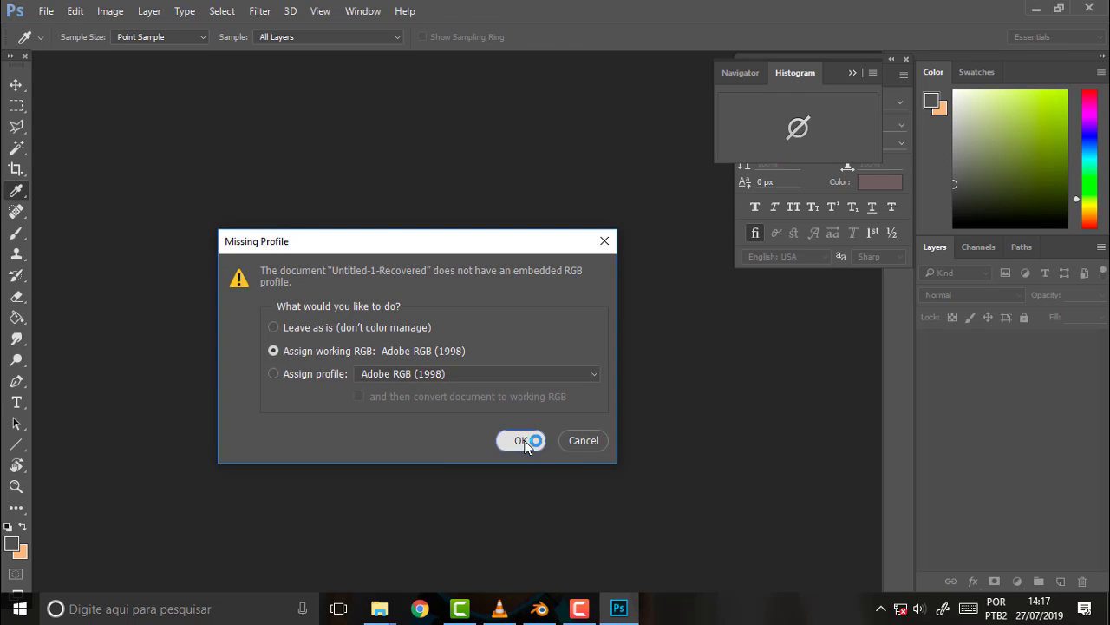
left_click(521, 440)
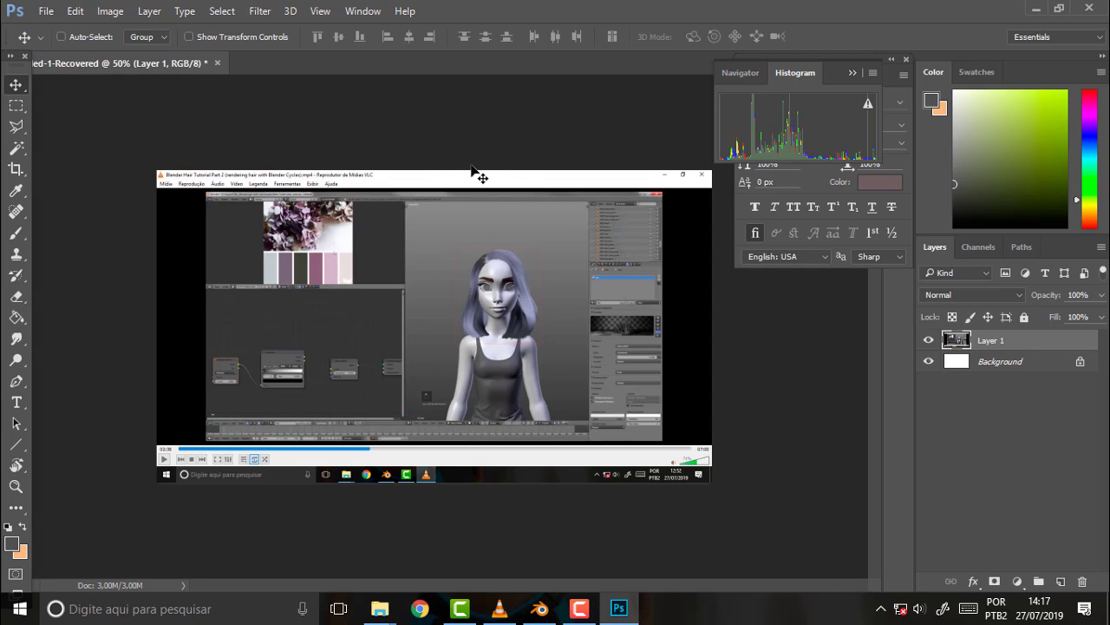
left_click_drag(141, 61, 213, 105)
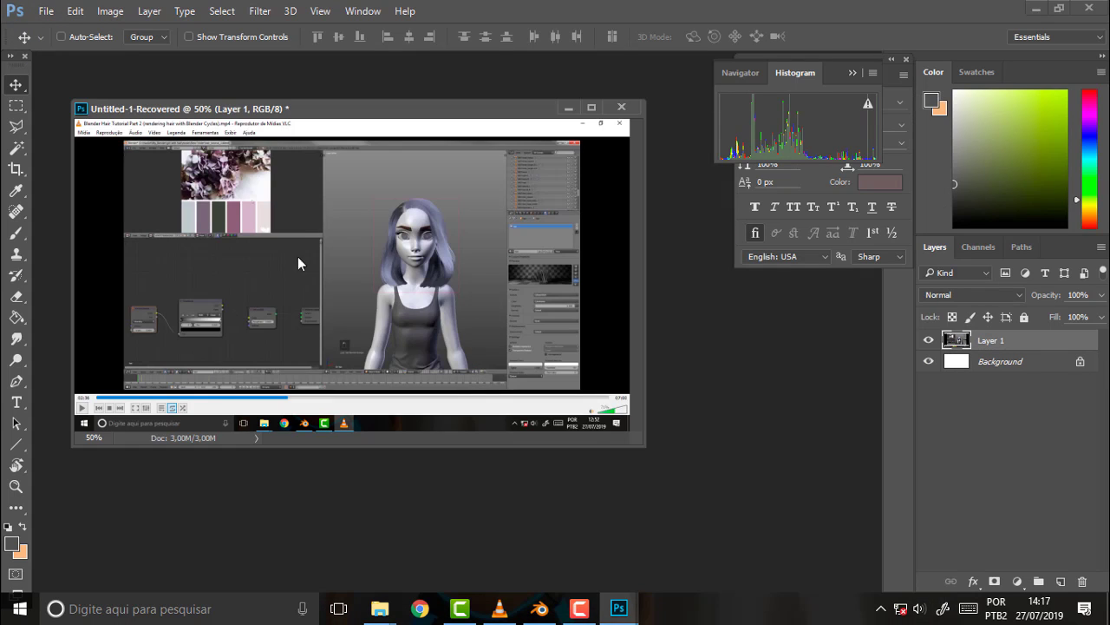
left_click(499, 608)
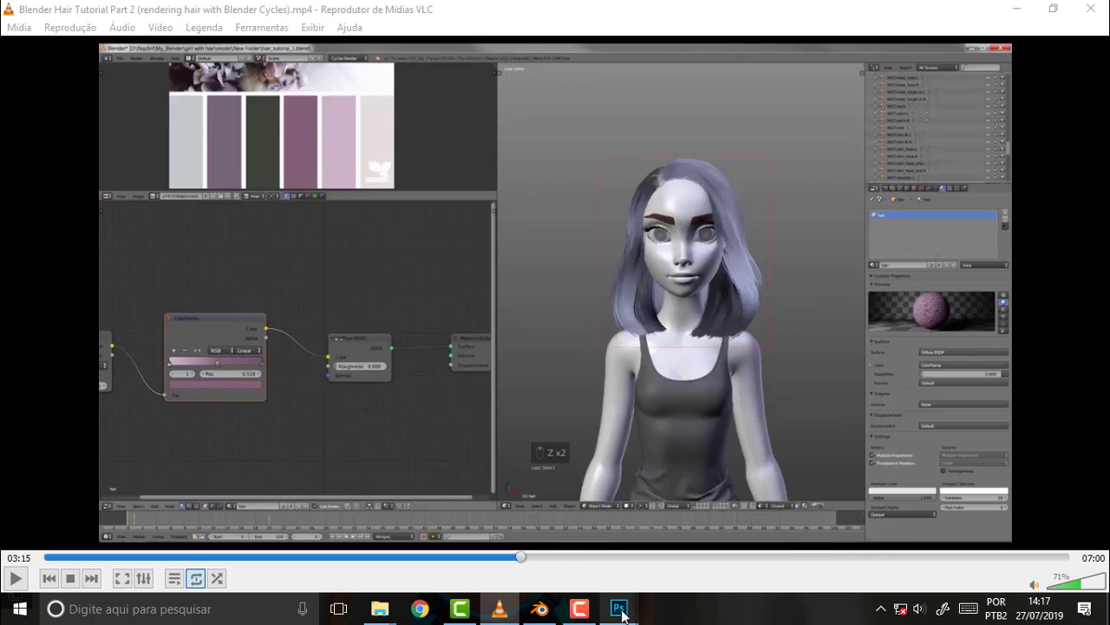
mouse_move(618, 608)
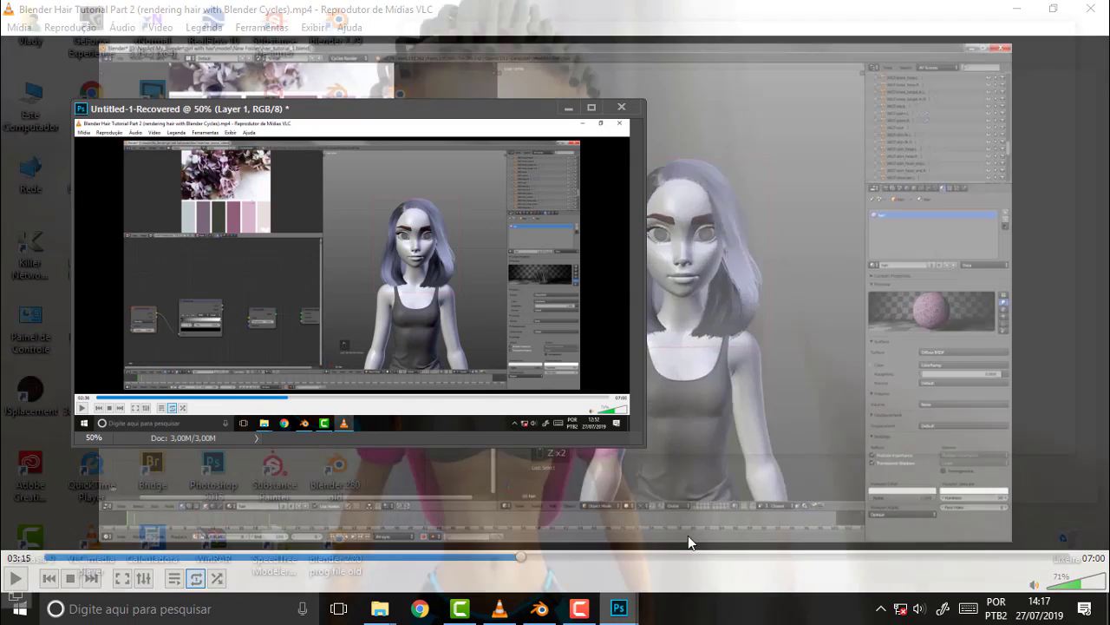
left_click(687, 535)
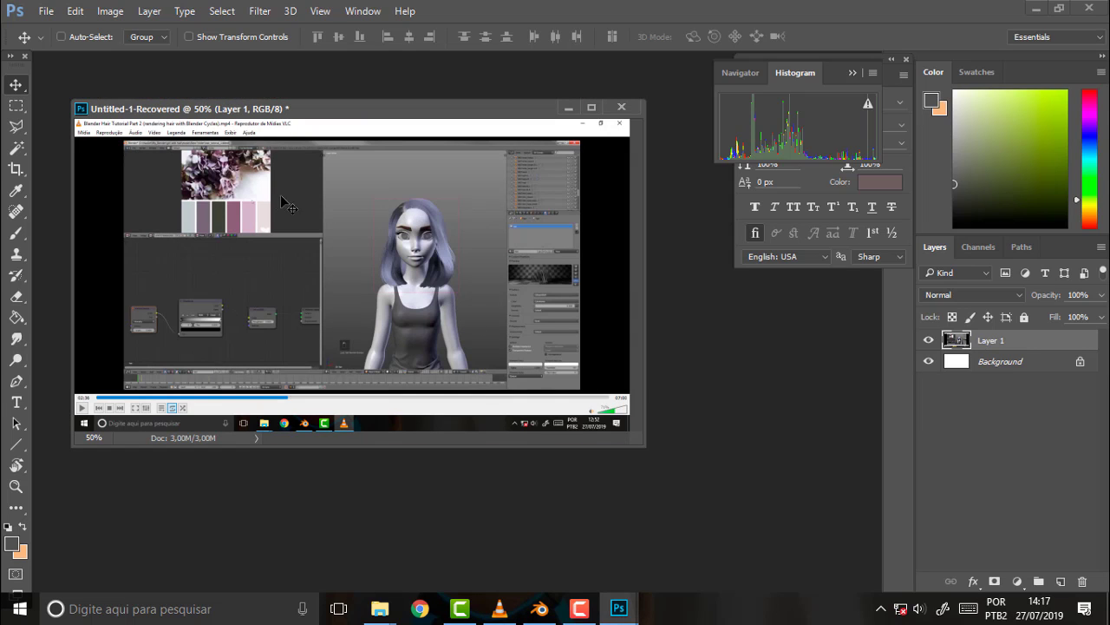
- Crop the screenshot to the purple colour-palette image using a rectangular selection
left_click(16, 105)
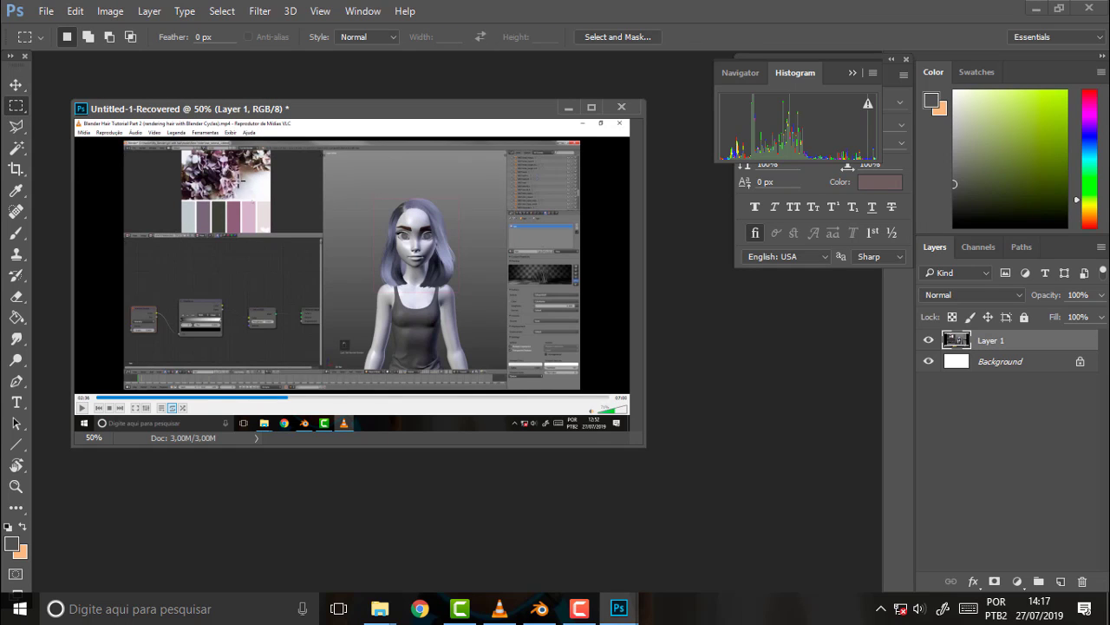
left_click_drag(181, 233, 270, 148)
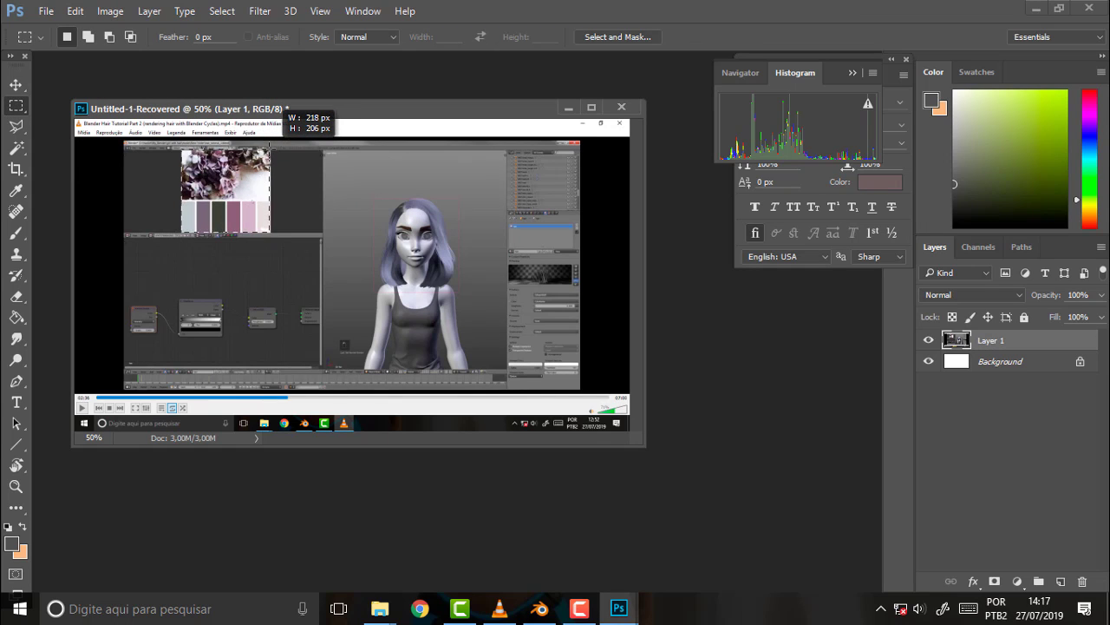
left_click_drag(270, 148, 270, 147)
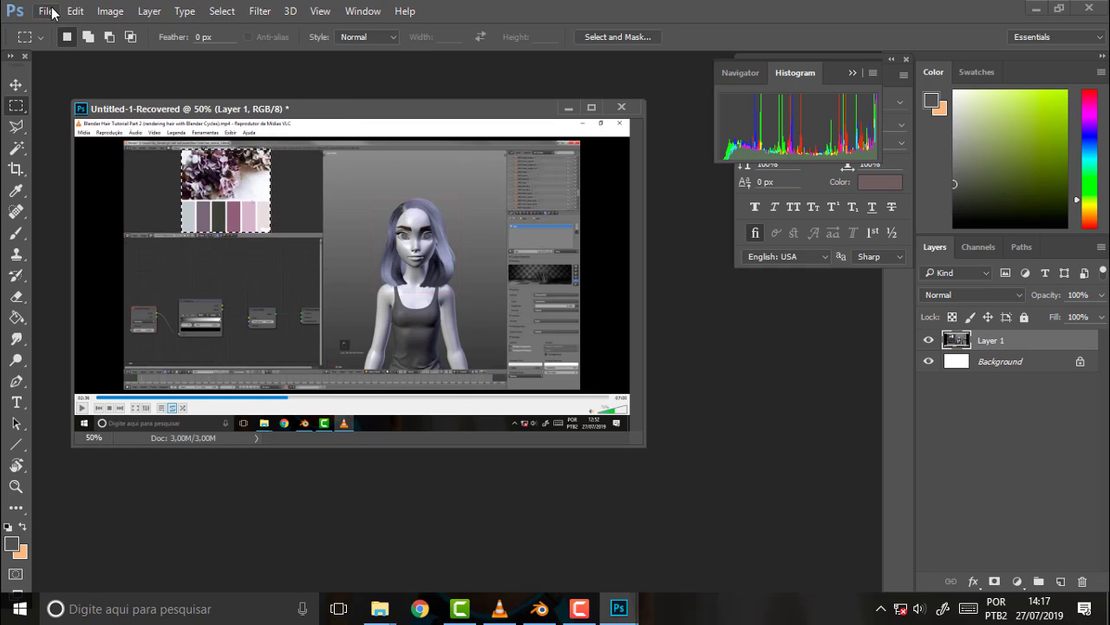
left_click(110, 10)
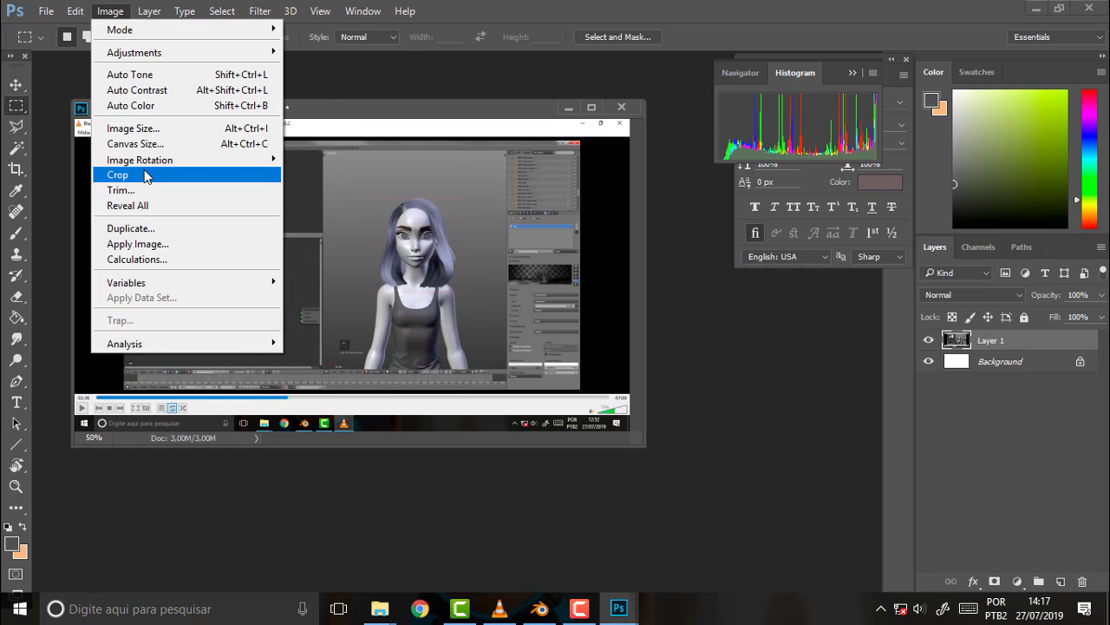
left_click(146, 176)
left_click(47, 10)
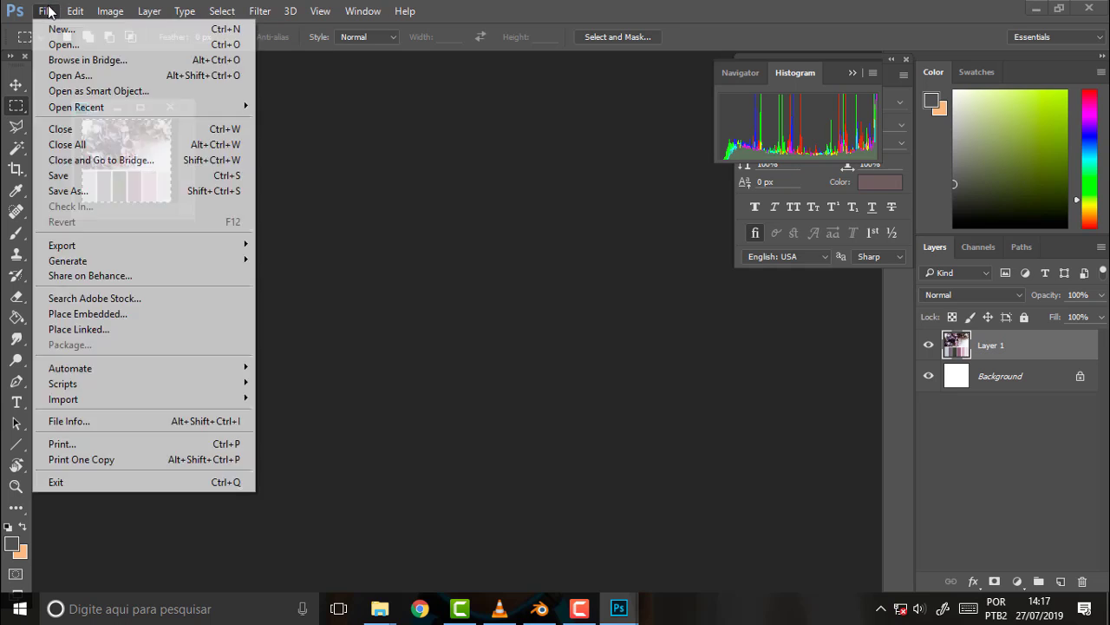
- Start a Save As into the trabalho > what > Lady Runner 02 folder
left_click(79, 191)
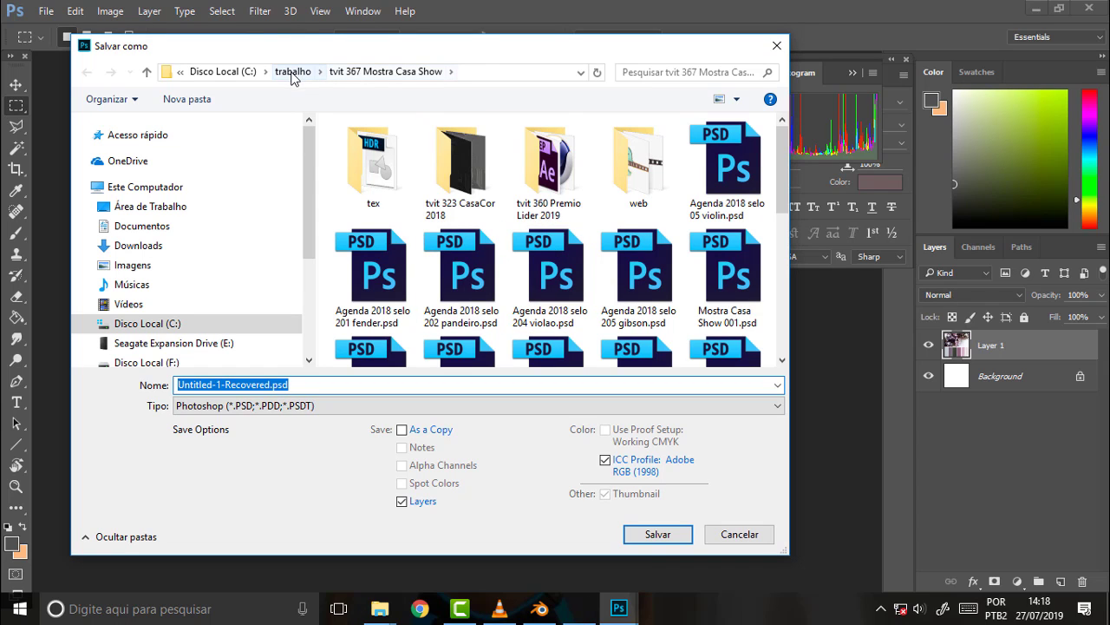
left_click(294, 74)
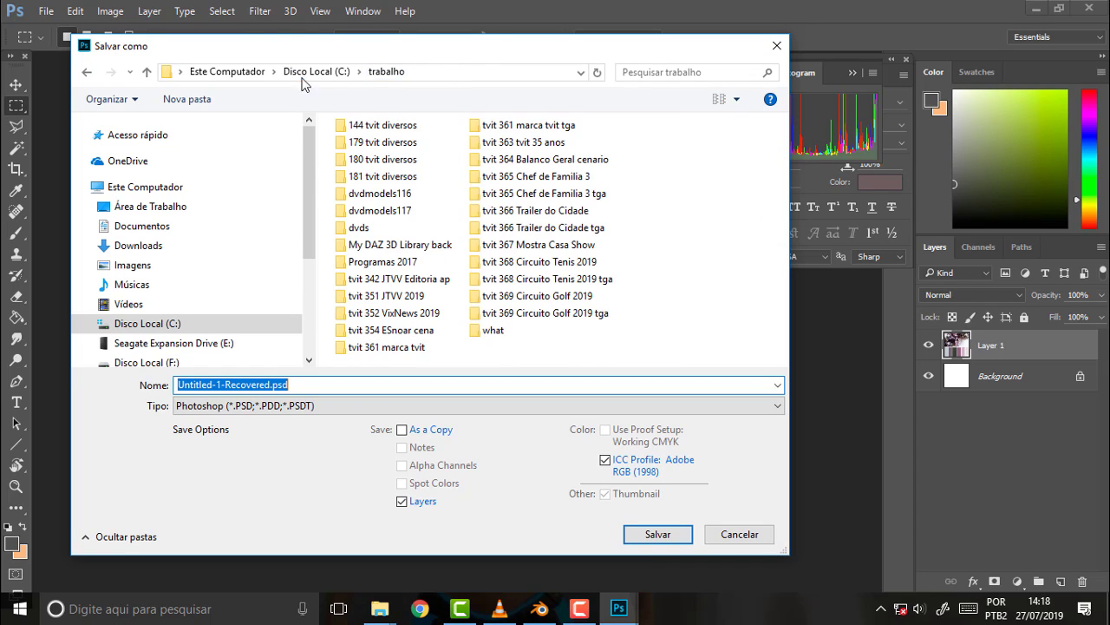
left_click(494, 332)
key("Return")
left_click(381, 143)
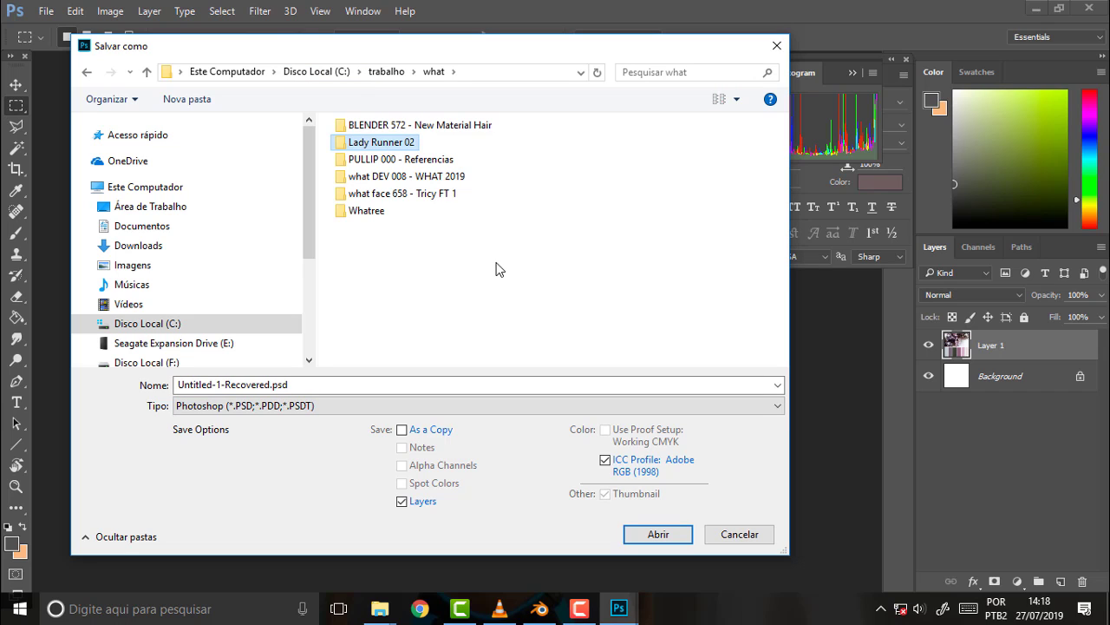
key("Return")
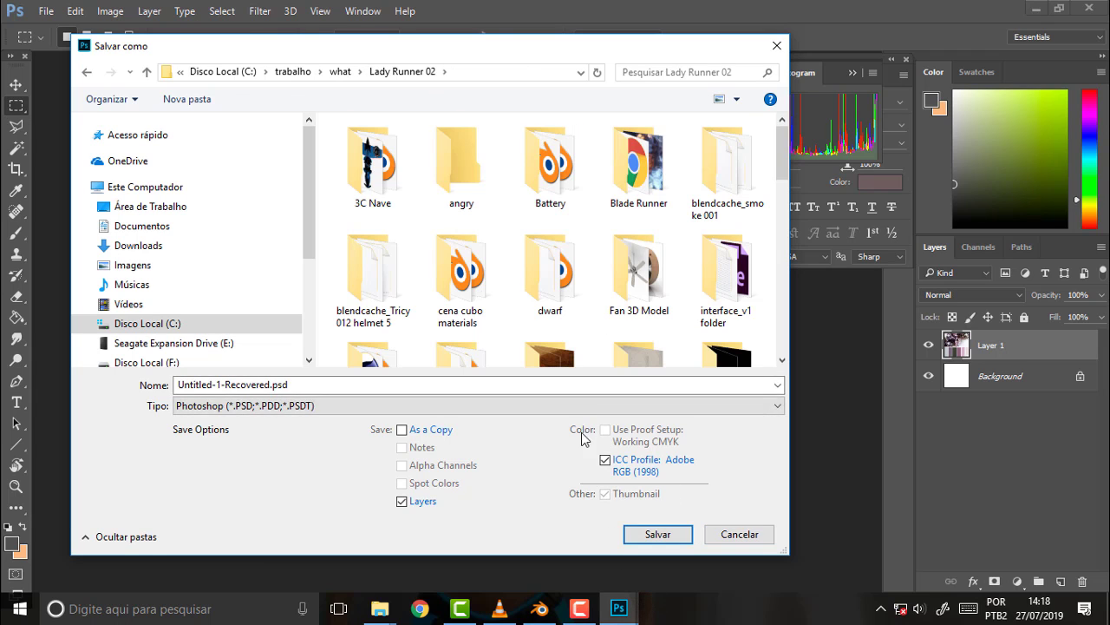
- Save as JPEG 'ref Nazar' at quality 12, then quit Photoshop discarding changes
left_click(269, 385)
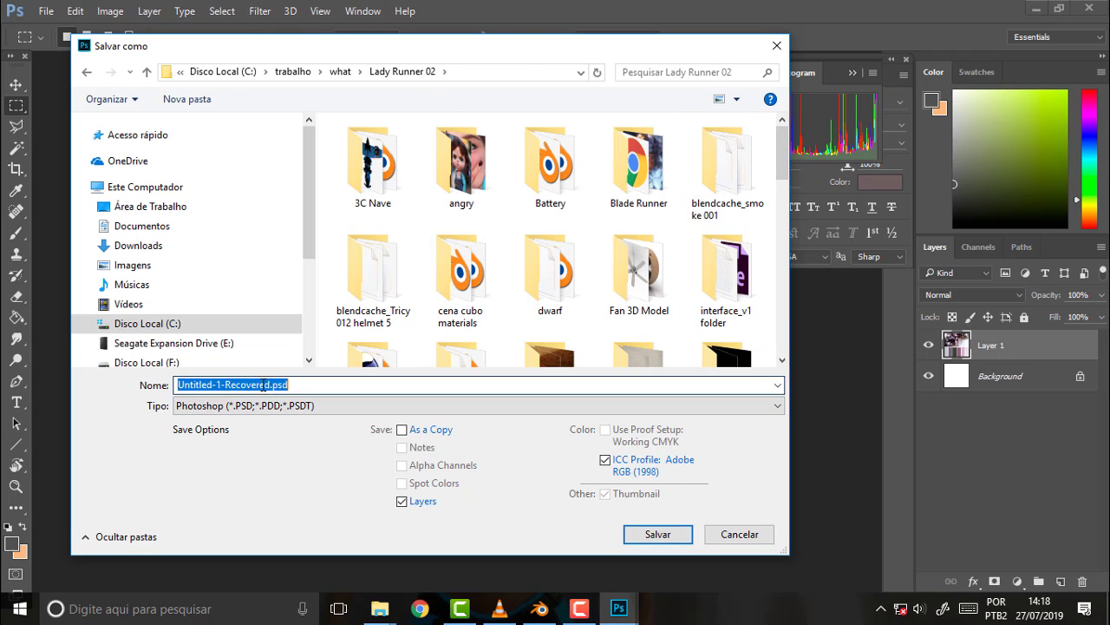
left_click(269, 385)
left_click_drag(269, 385, 99, 393)
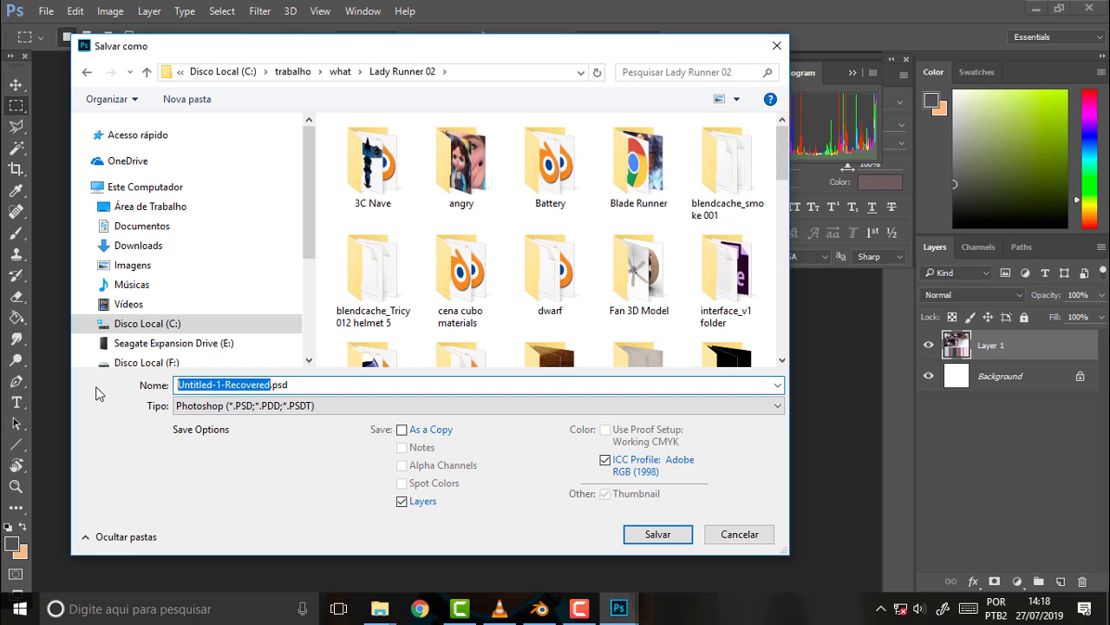
type("ref")
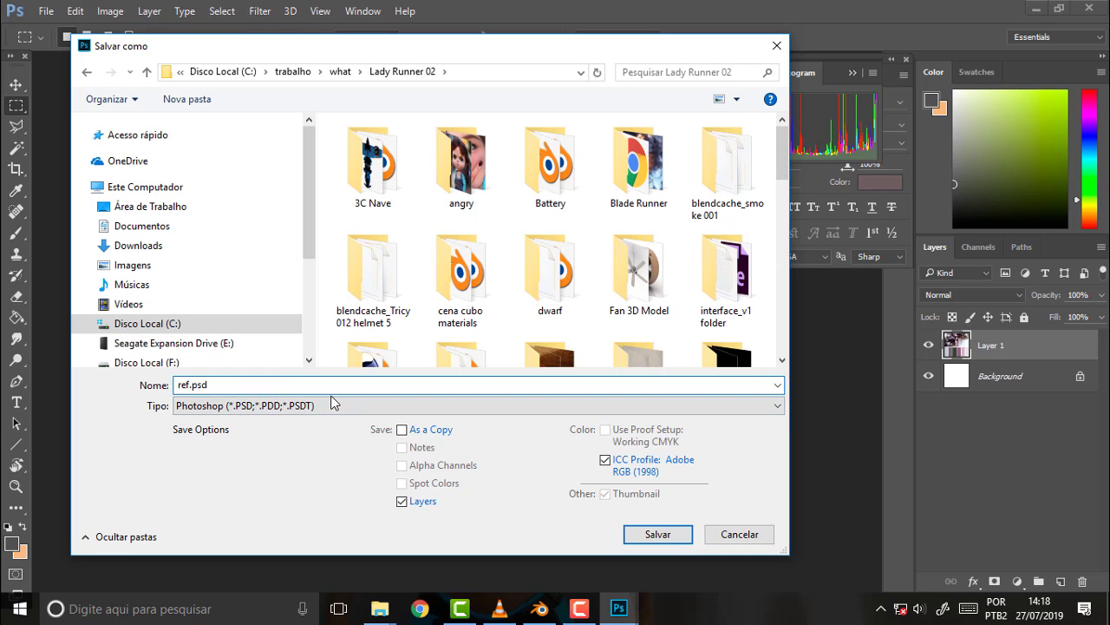
type(" Nazar")
left_click(775, 411)
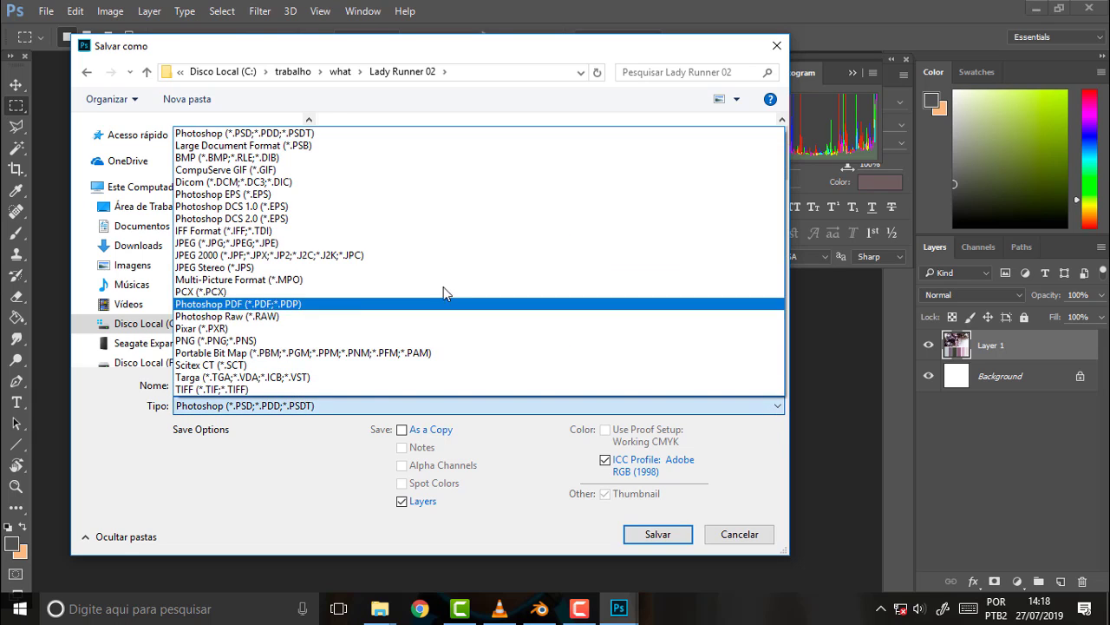
left_click(338, 244)
left_click(651, 533)
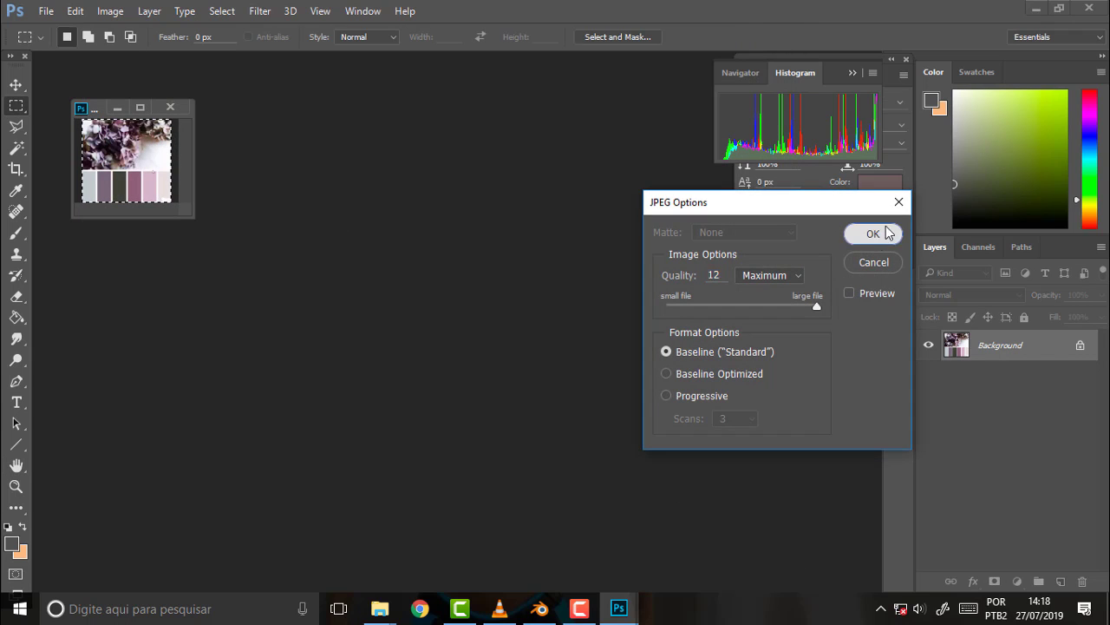
left_click(872, 233)
left_click(1090, 9)
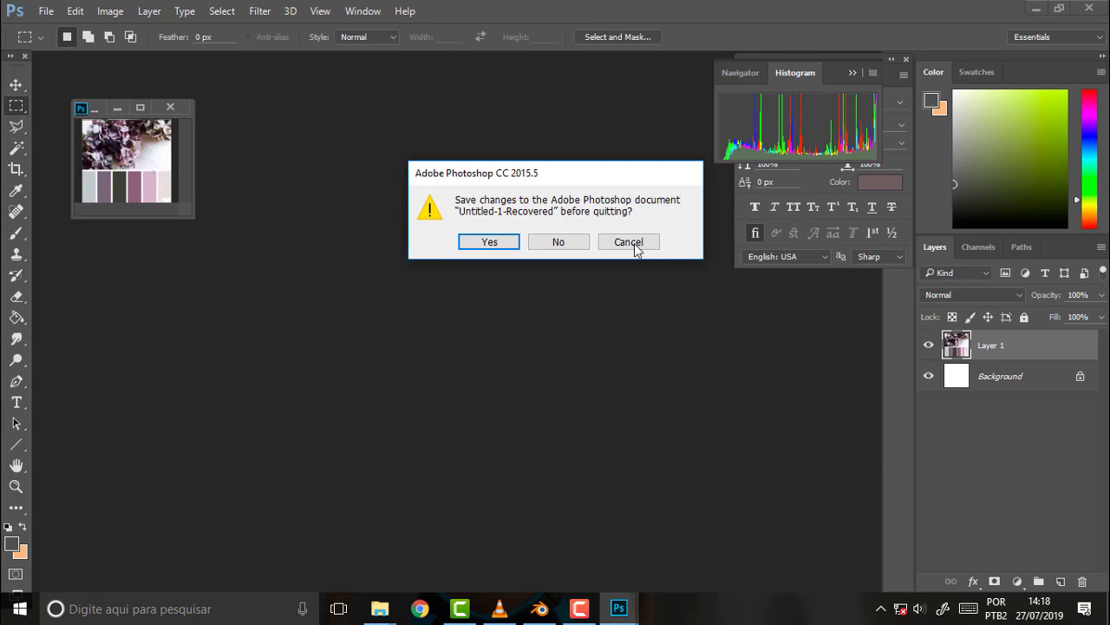
left_click(558, 241)
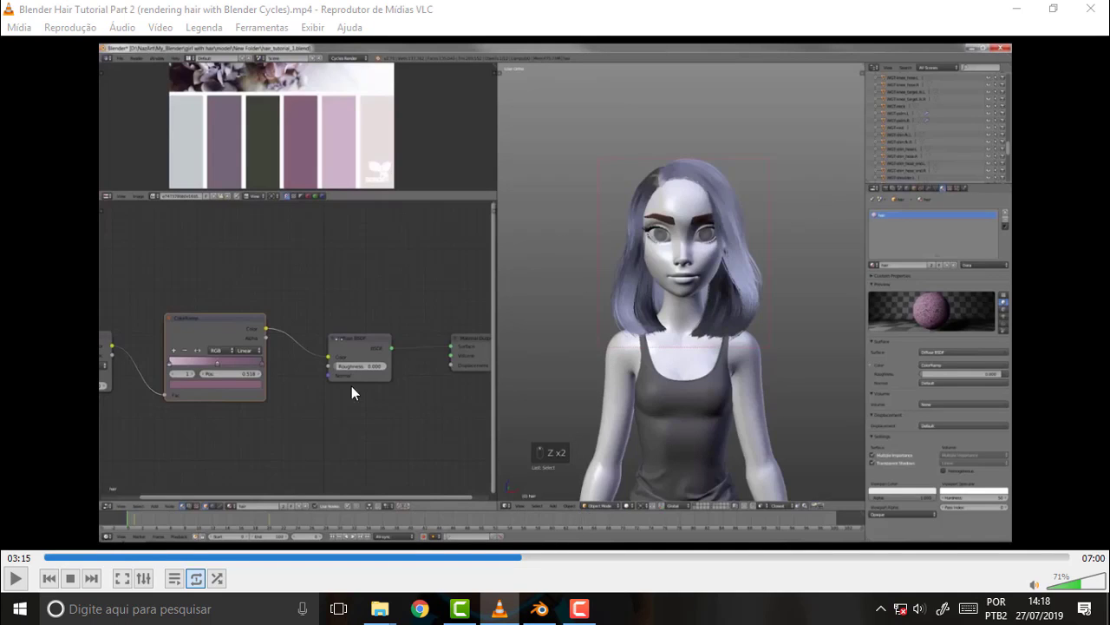
- Rewind the tutorial video to 02:25 and switch back to the Blender hair project
left_click_drag(412, 558, 397, 558)
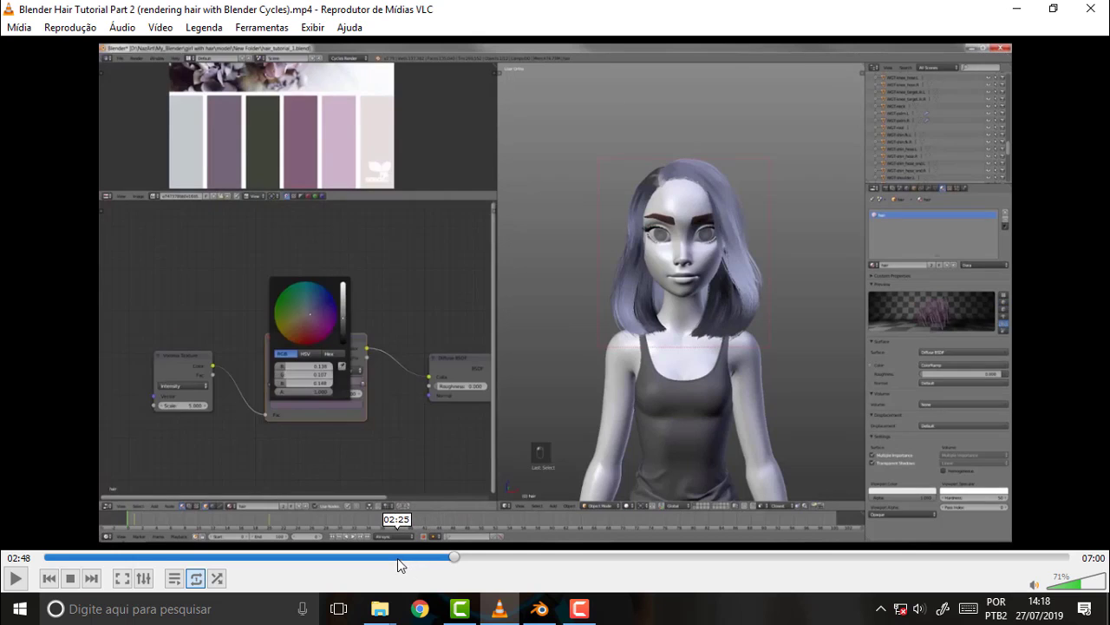
left_click(582, 612)
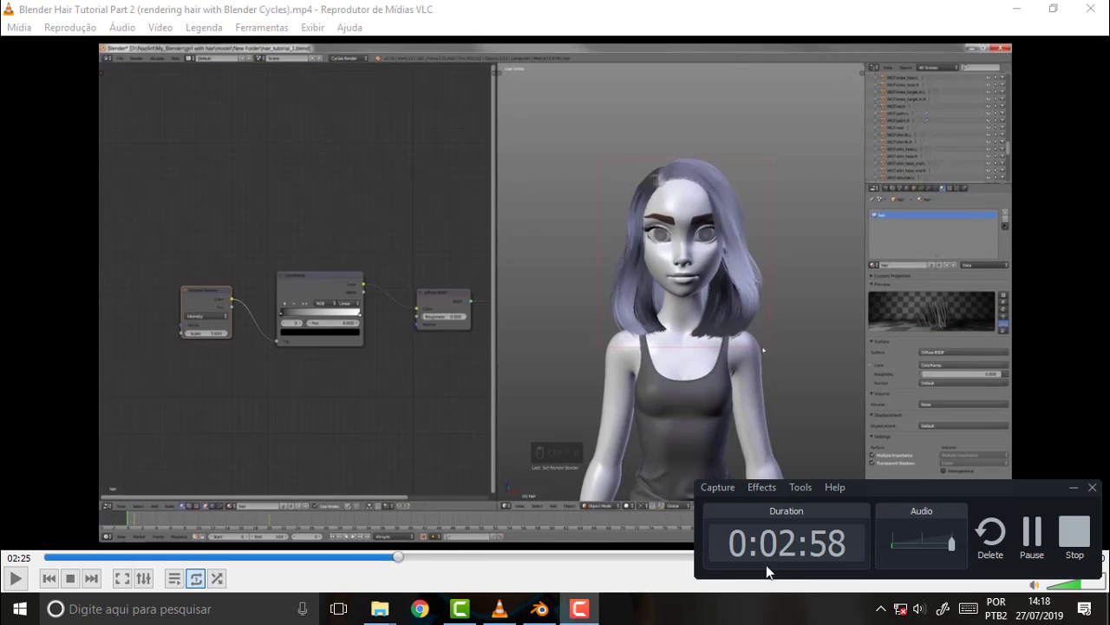
left_click(539, 610)
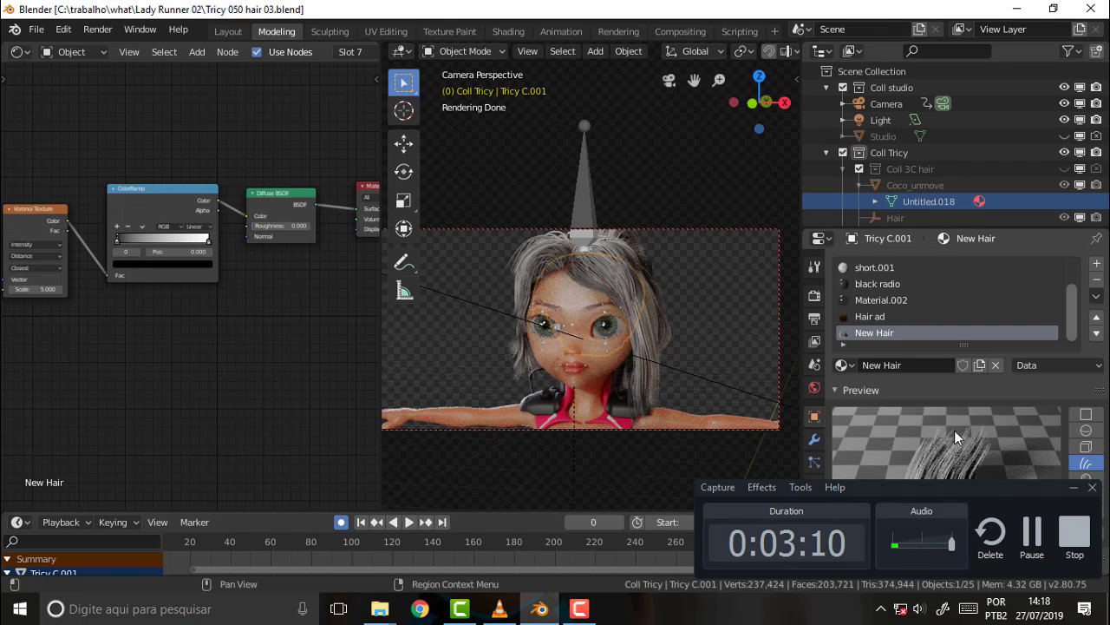
- Split the node editor into two halves and make the upper half an Image Editor
left_click(1074, 531)
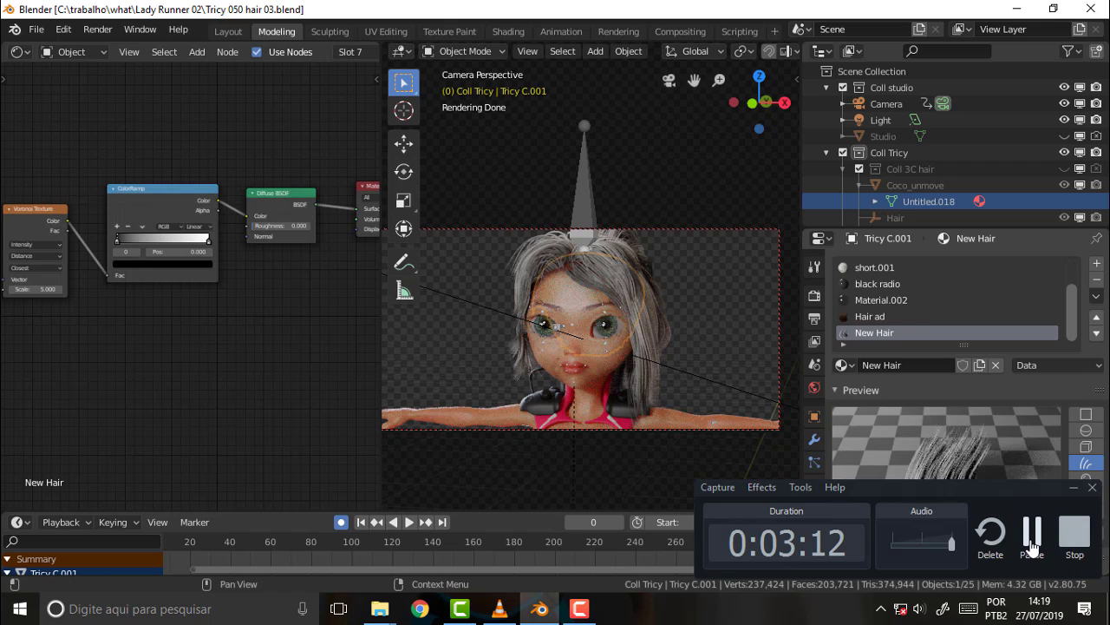
right_click(380, 137)
left_click(373, 141)
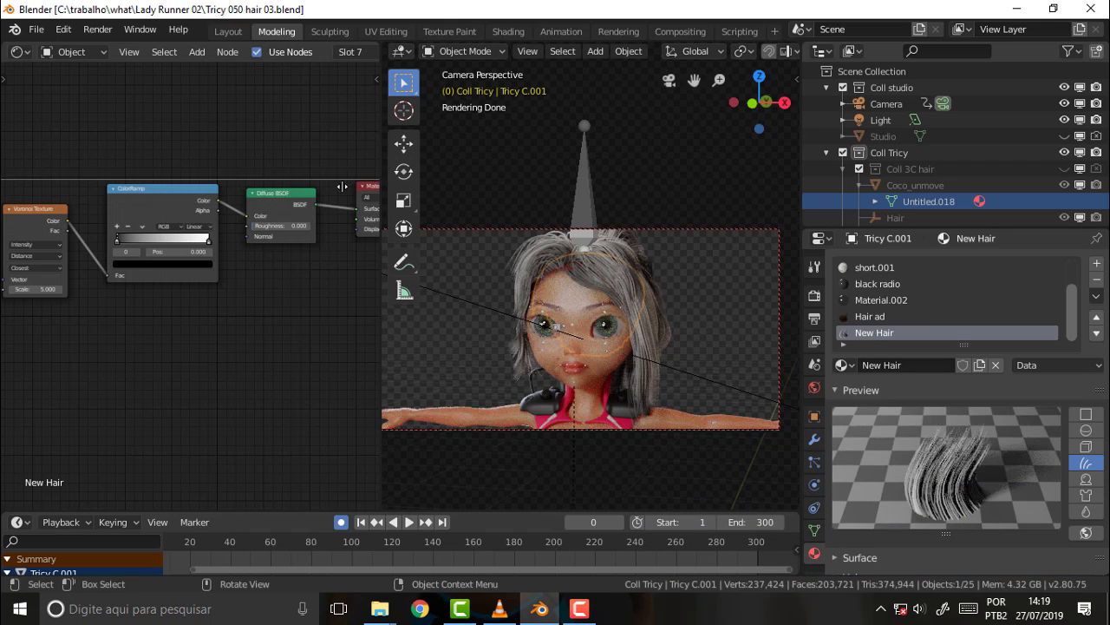
left_click(344, 248)
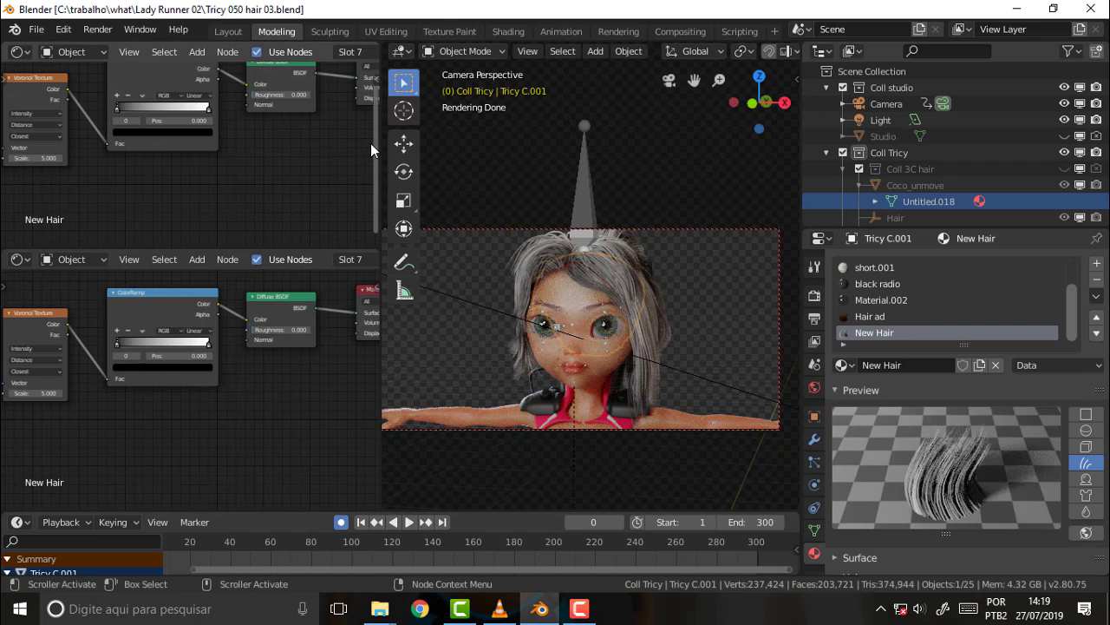
scroll(260, 113, "up", 3, "shift")
left_click(19, 53)
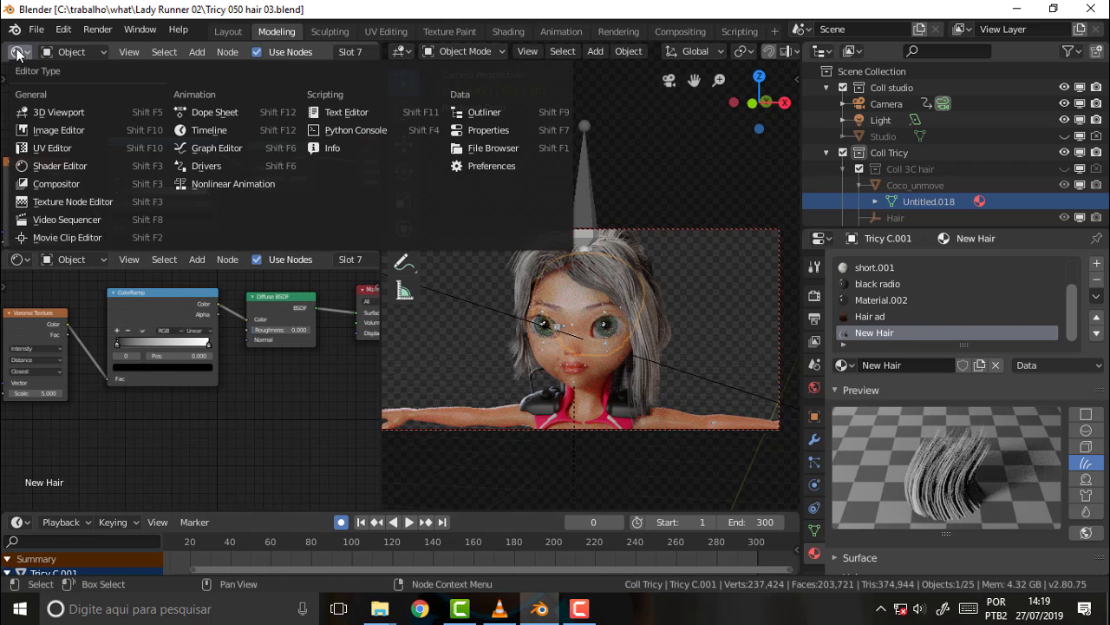
left_click(19, 53)
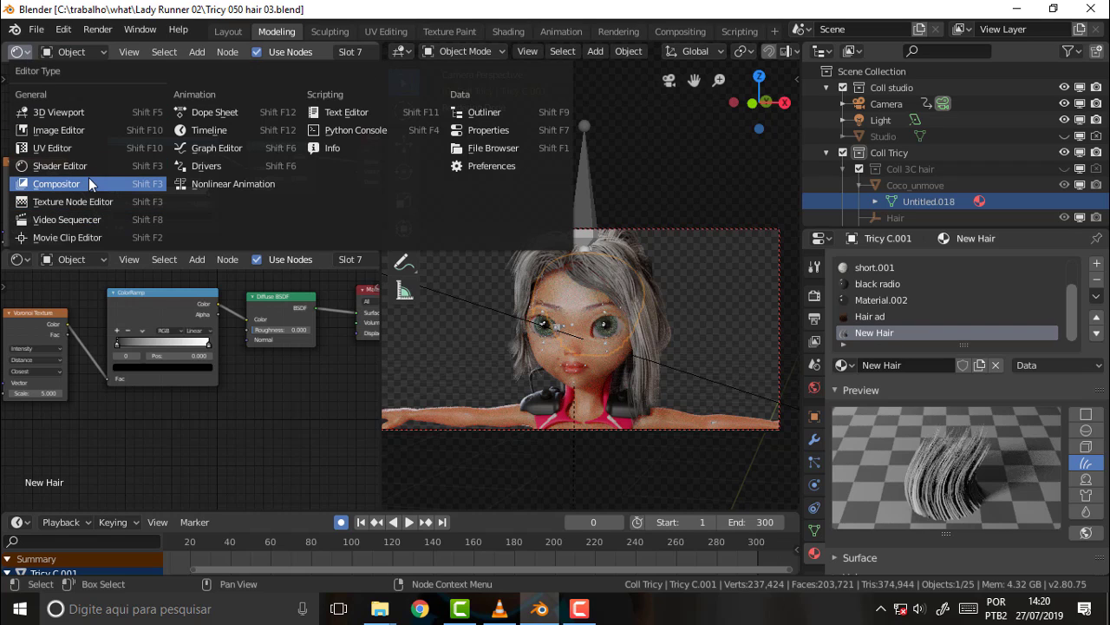
left_click(80, 130)
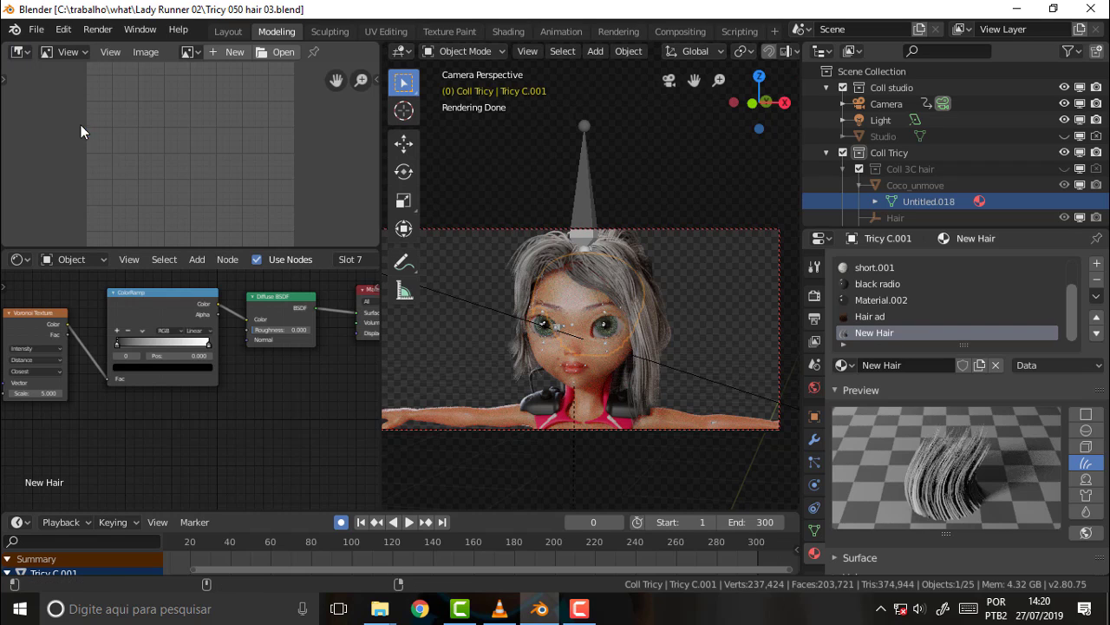
left_click(286, 51)
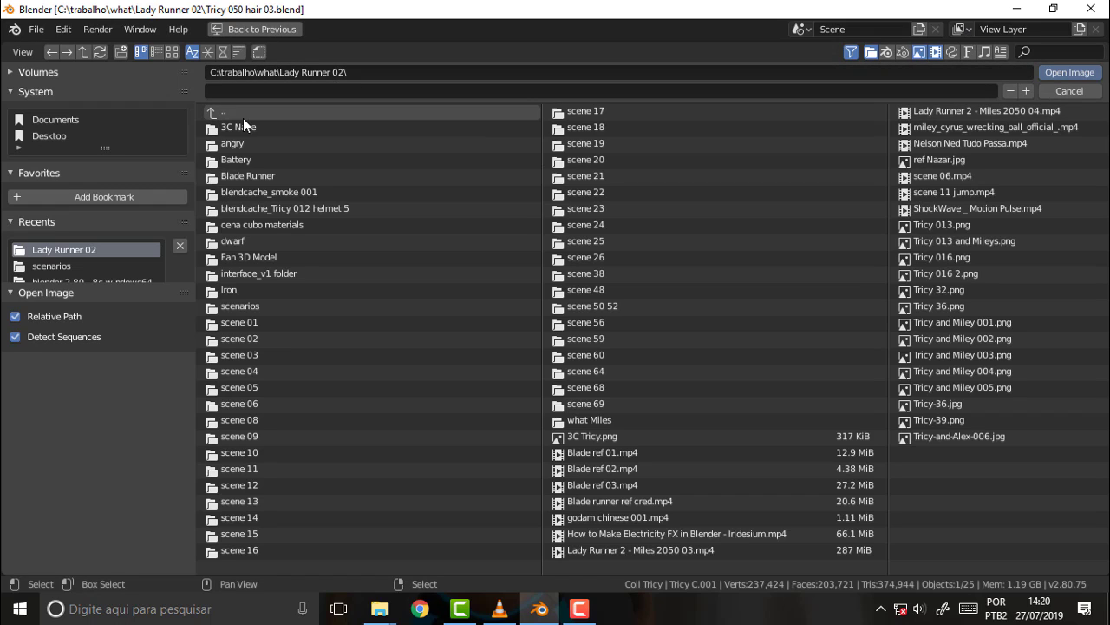
- Load ref Nazar.jpg from the Lady Runner 02 folder into the Image Editor
left_click(224, 112)
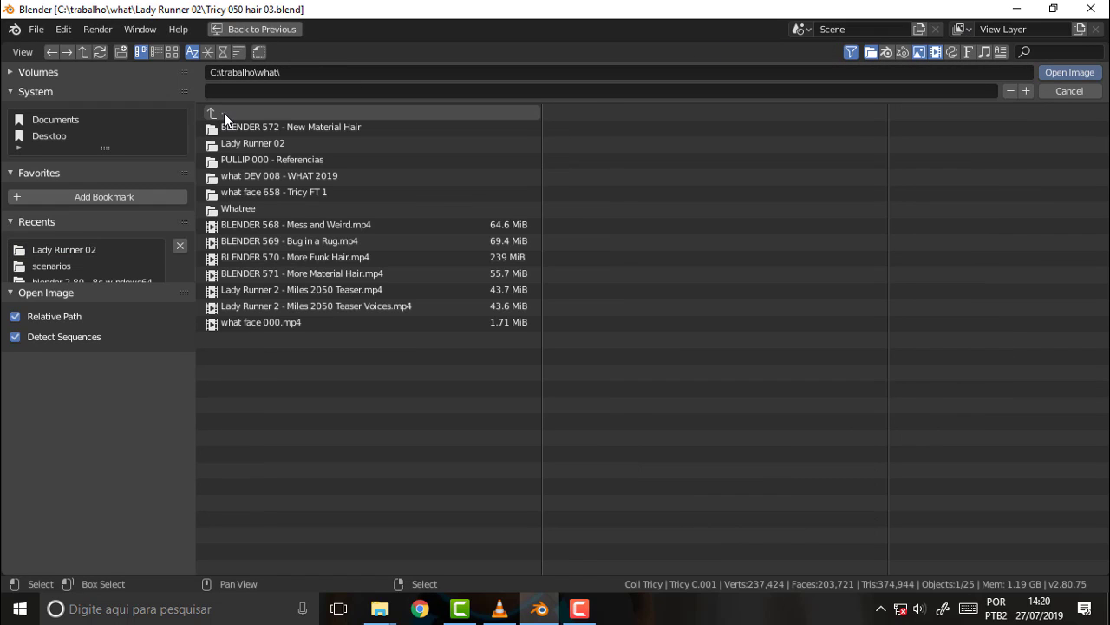
left_click(274, 159)
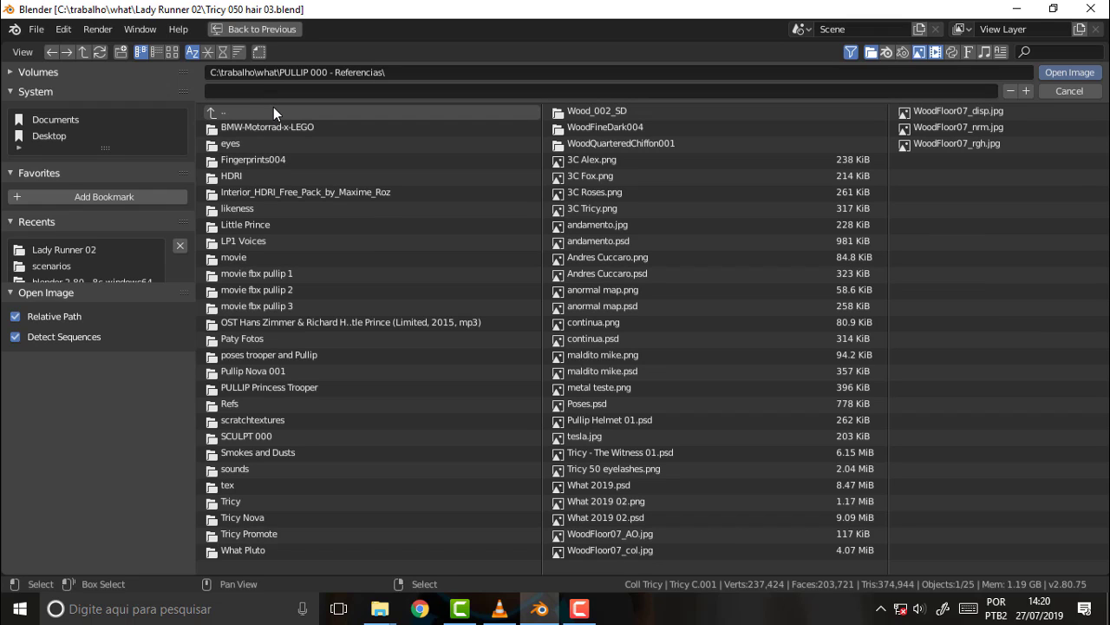
left_click(581, 610)
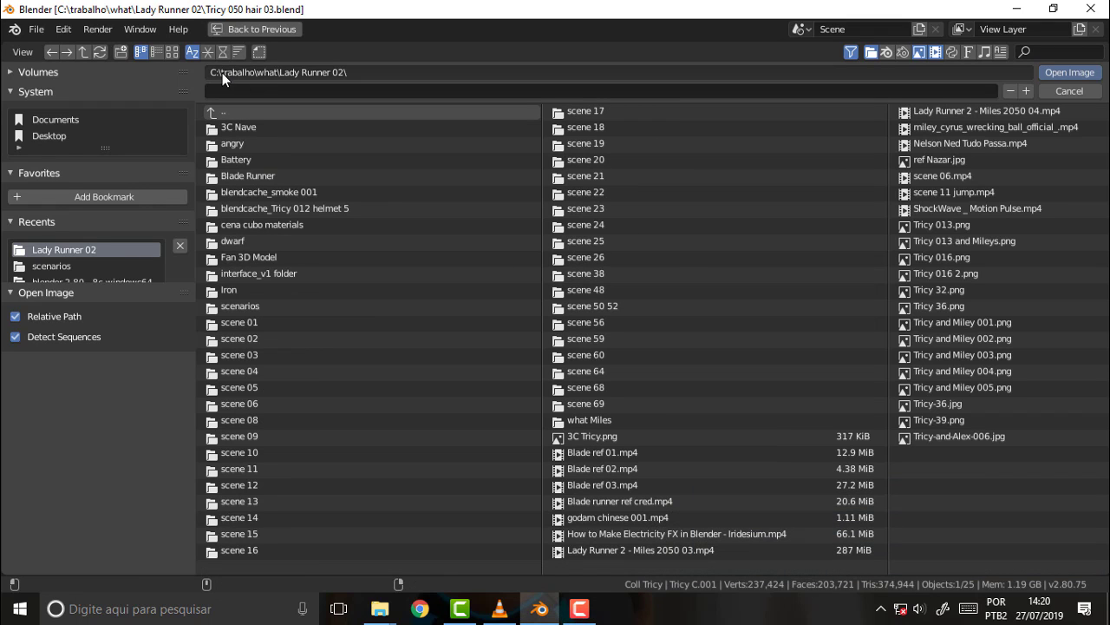
left_click(938, 160)
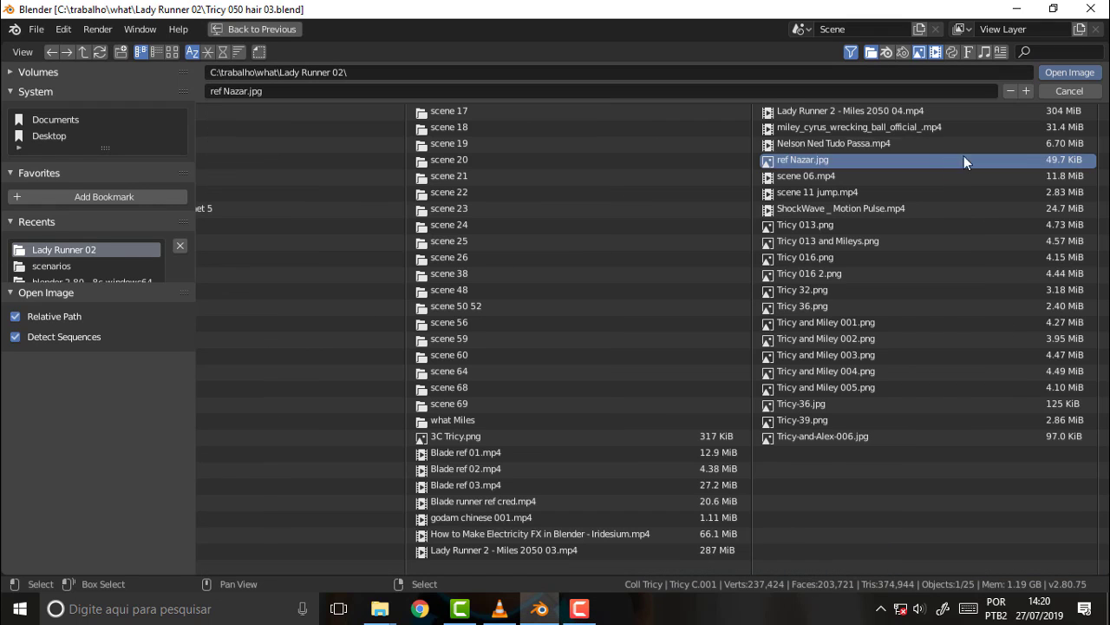
double_click(964, 159)
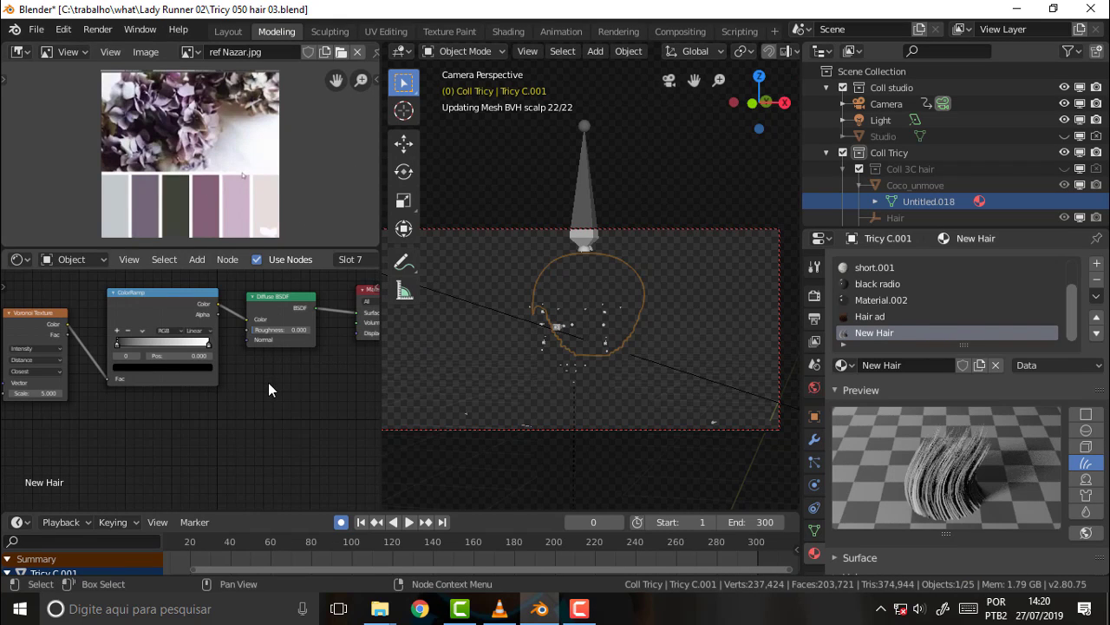
- Zoom in on the hair ColorRamp and move its black stop to position 0.009
middle_click_drag(268, 384, 303, 480)
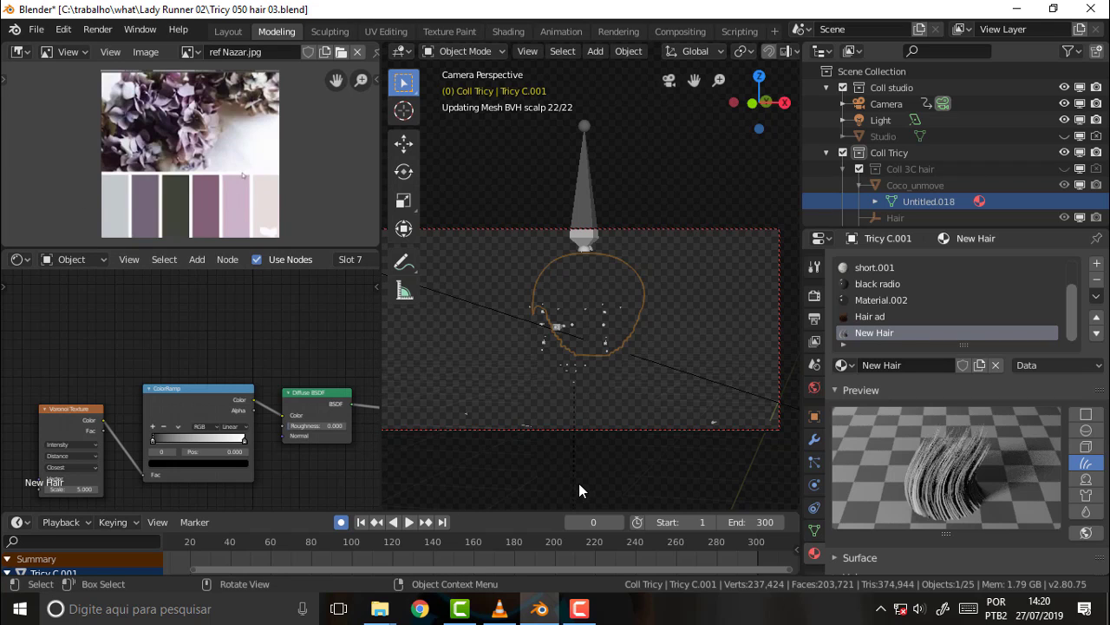
left_click(578, 608)
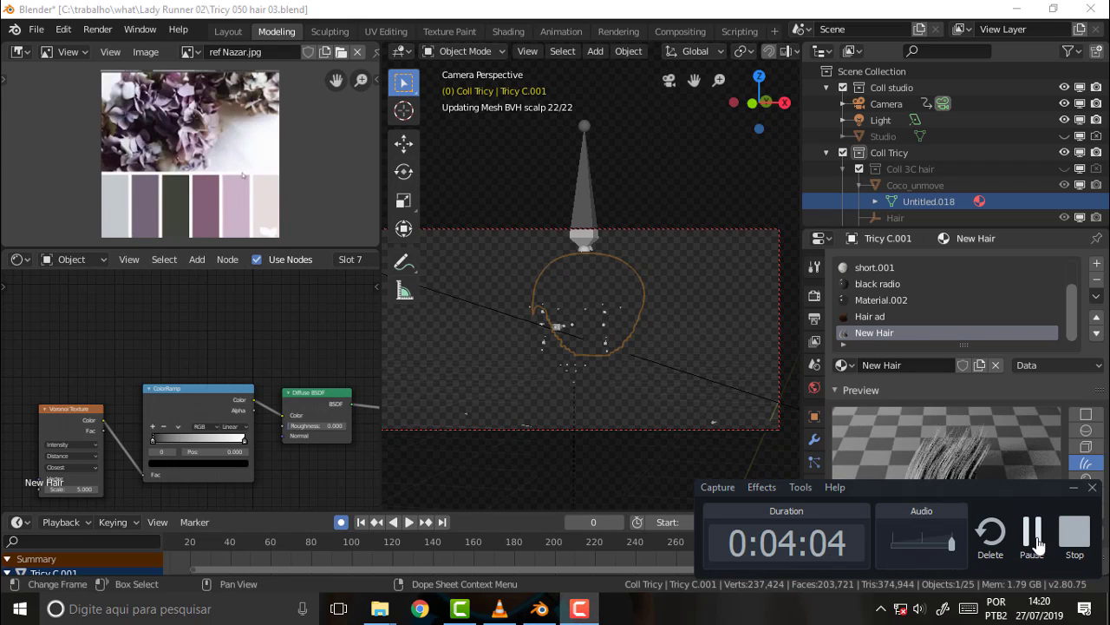
left_click(1027, 546)
scroll(235, 347, "up", 1)
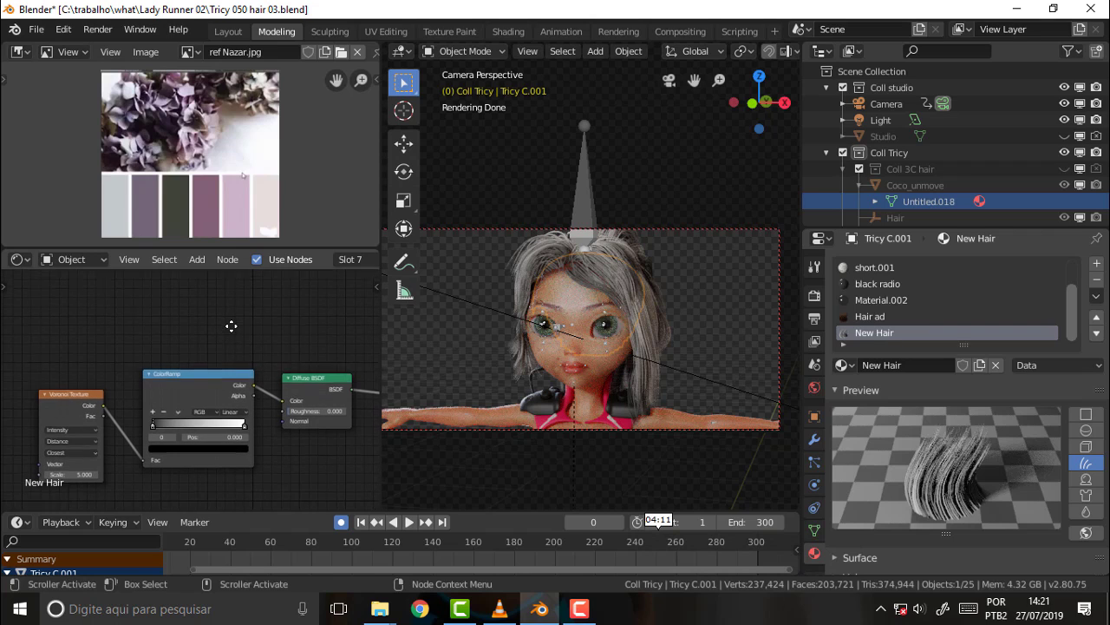
scroll(233, 334, "up", 1)
scroll(230, 342, "up", 1)
scroll(231, 345, "up", 1)
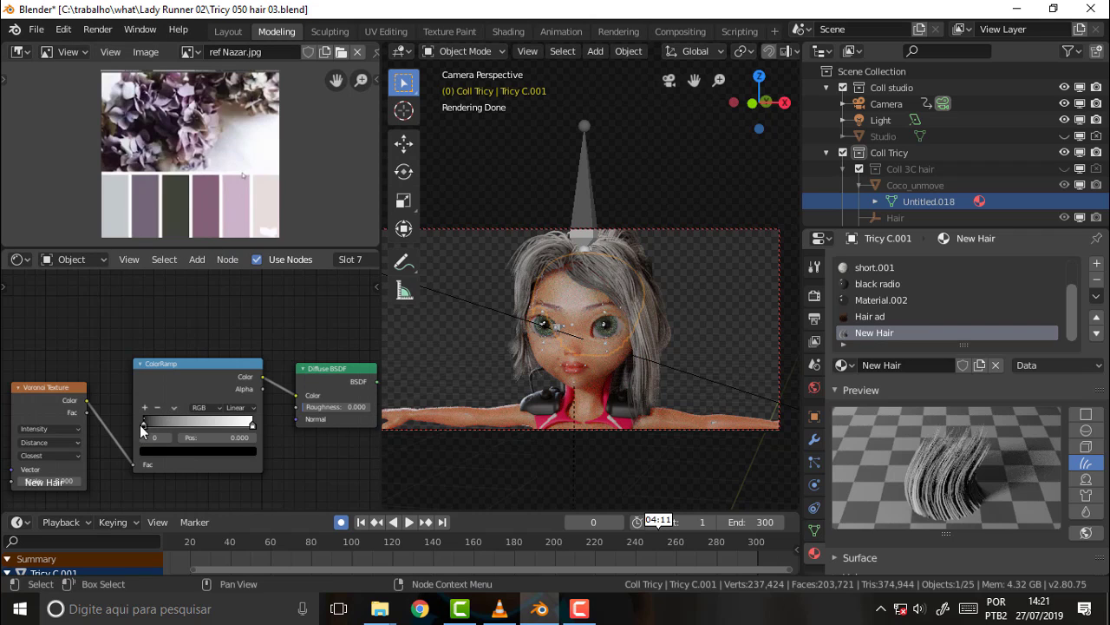
left_click_drag(142, 424, 147, 422)
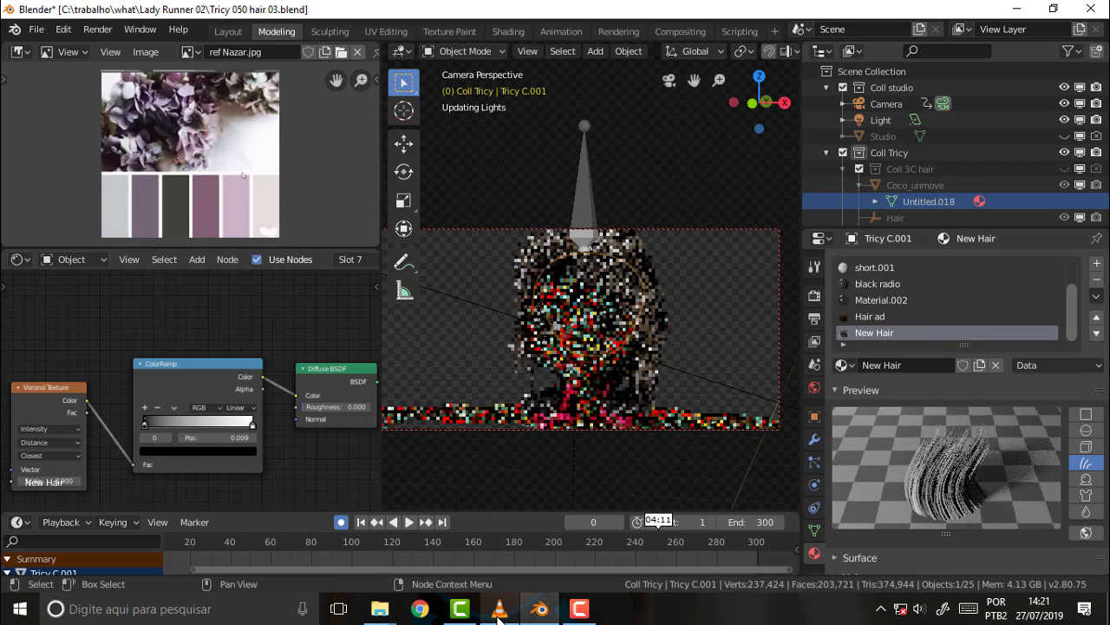
right_click(144, 426)
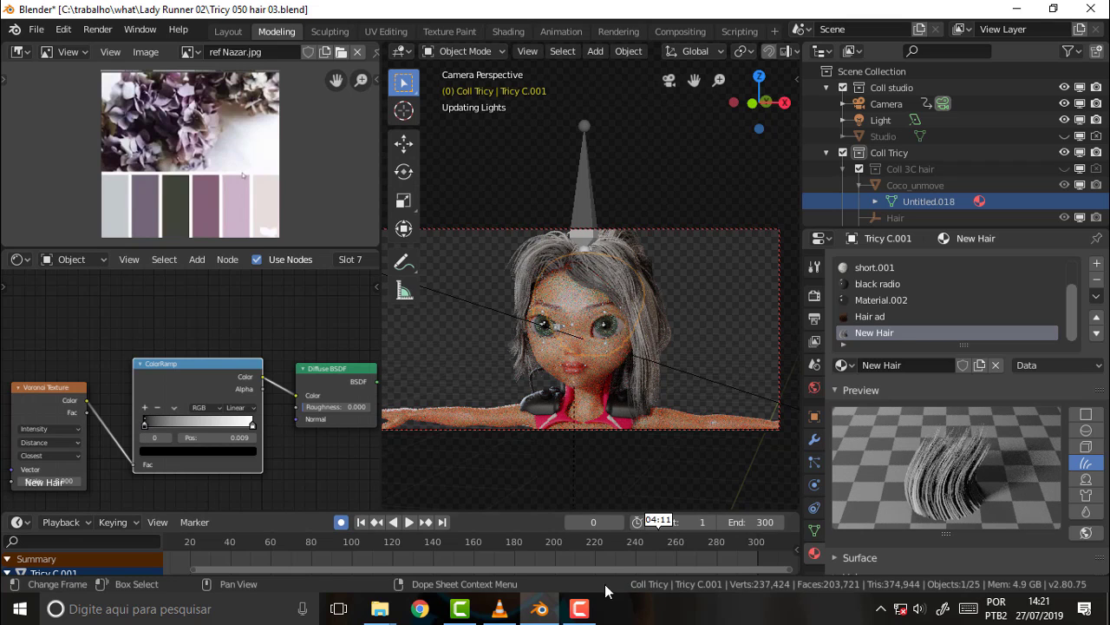
- Color the ColorRamp's first stop with the reference image's pink swatch
left_click(580, 608)
left_click(762, 470)
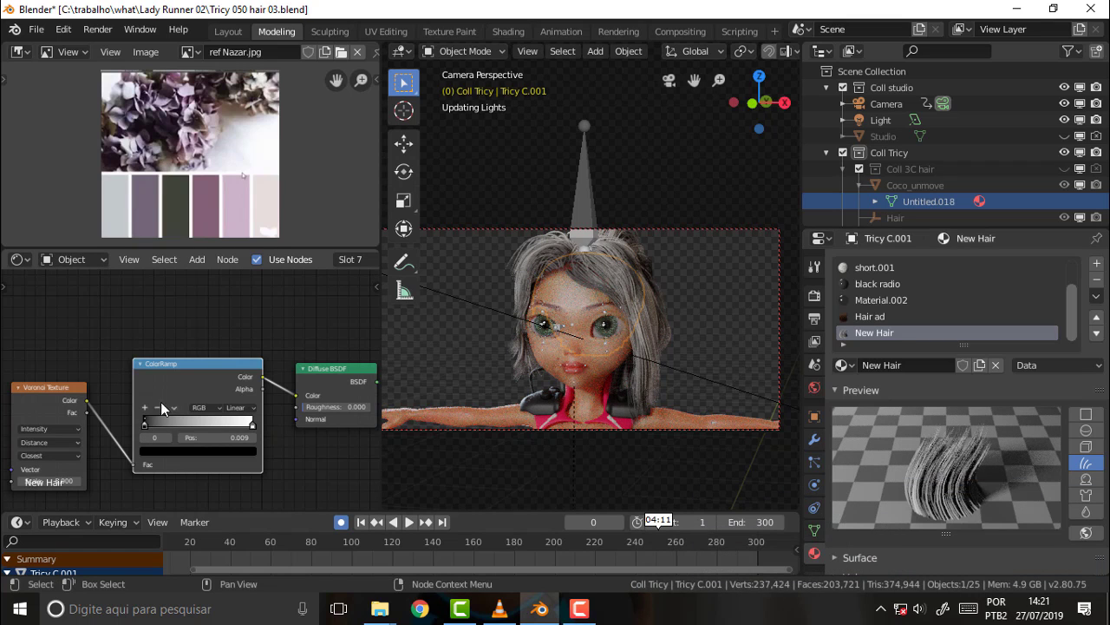
left_click(178, 452)
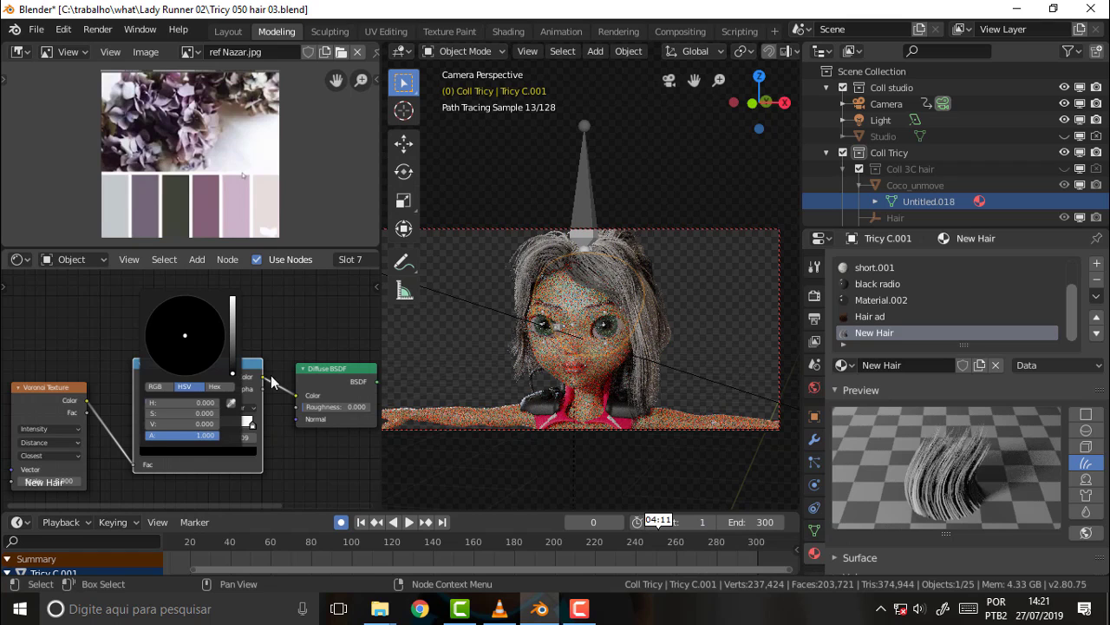
left_click(231, 401)
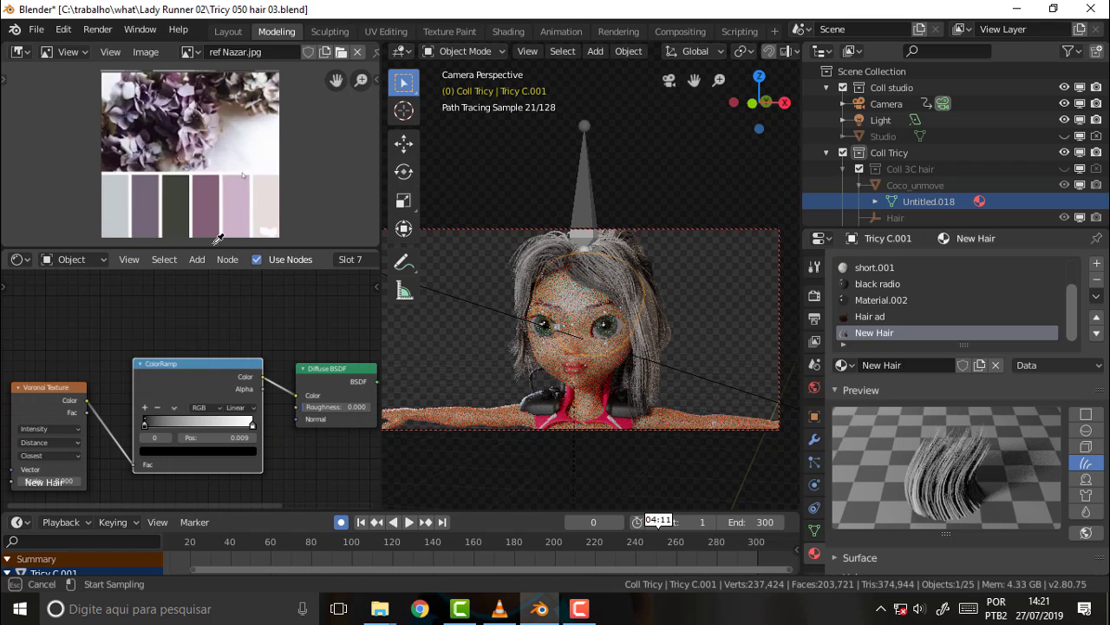
left_click(231, 200)
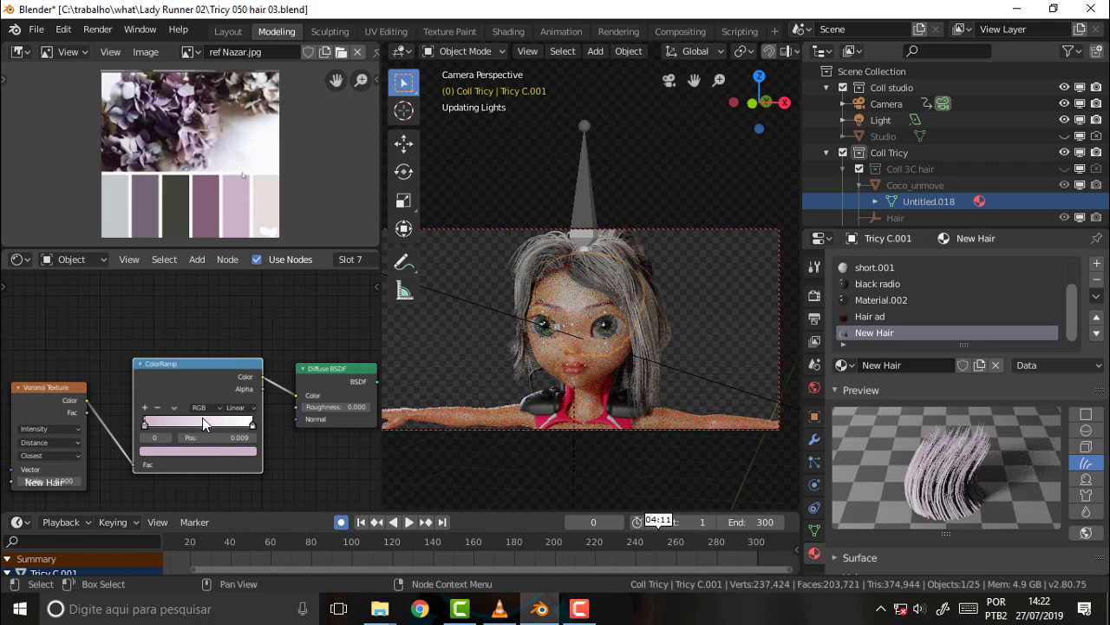
- Give the end stop the reference's mauve swatch and slide it toward the middle
left_click(252, 426)
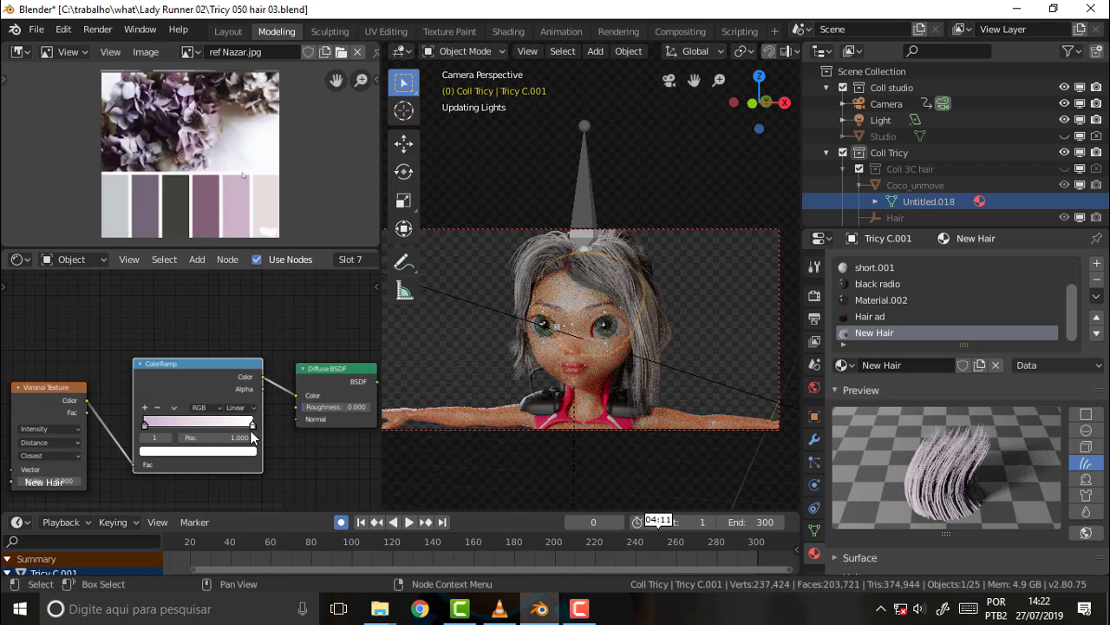
left_click(217, 451)
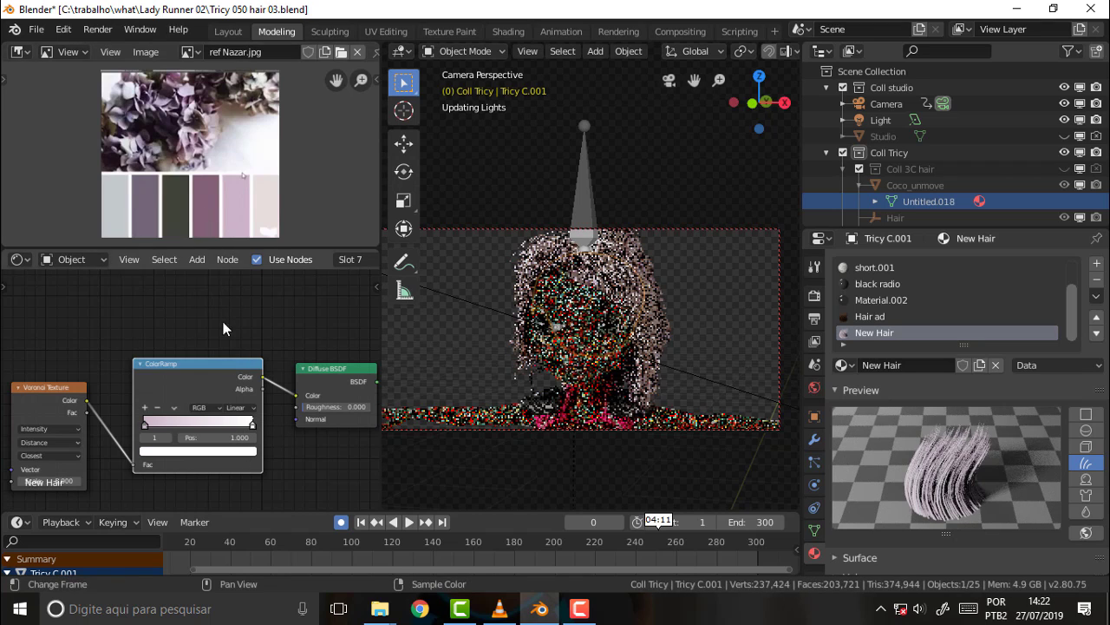
left_click(210, 454)
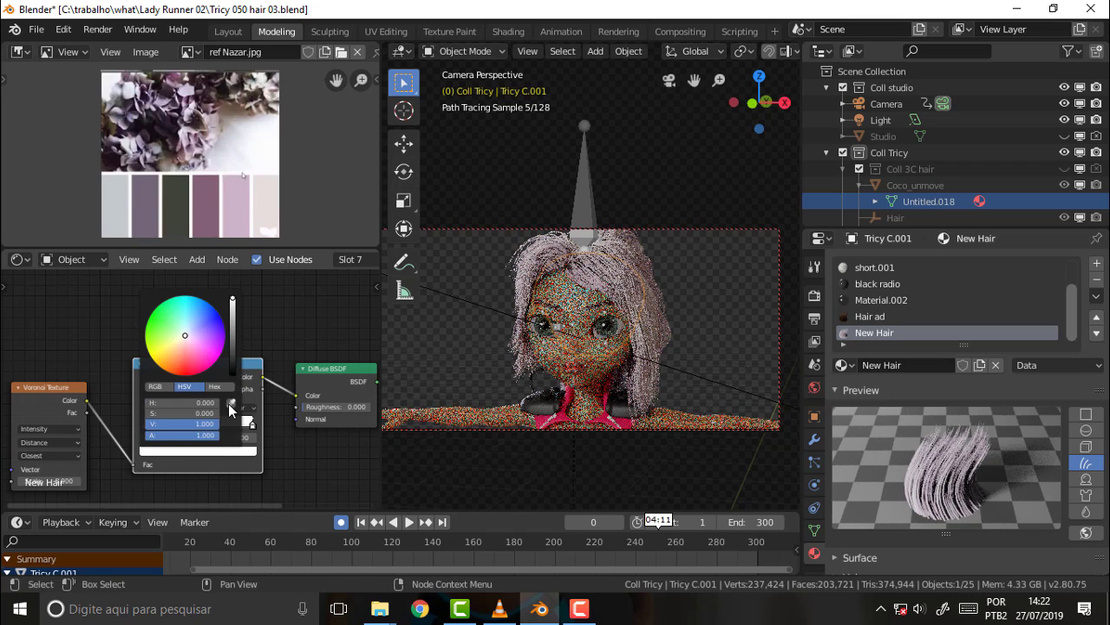
left_click(227, 347)
left_click(207, 209)
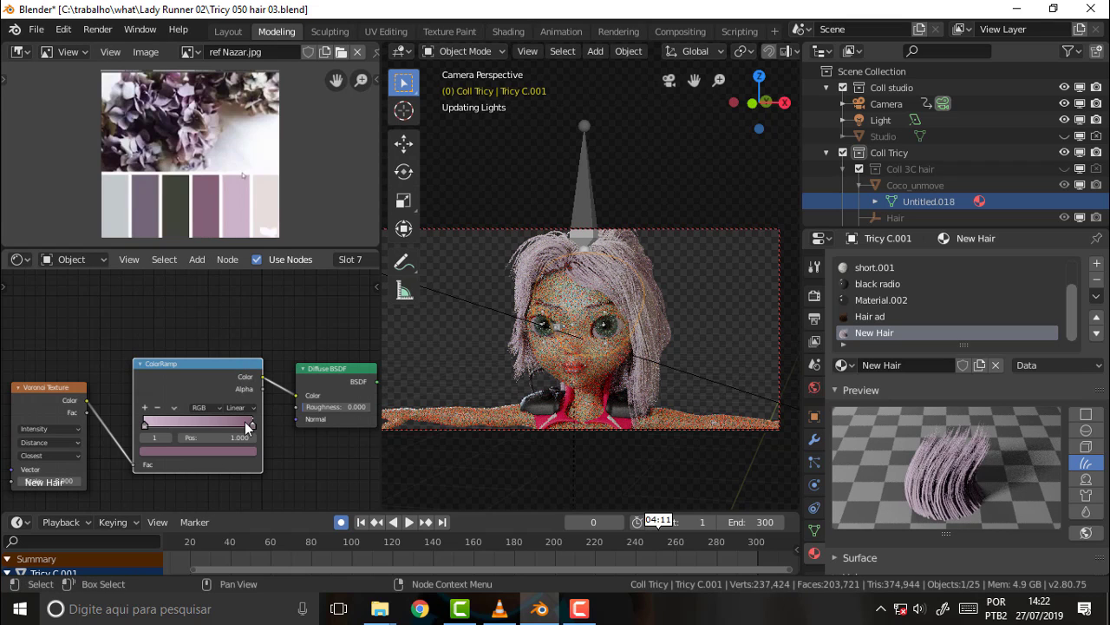
left_click_drag(251, 422, 183, 425)
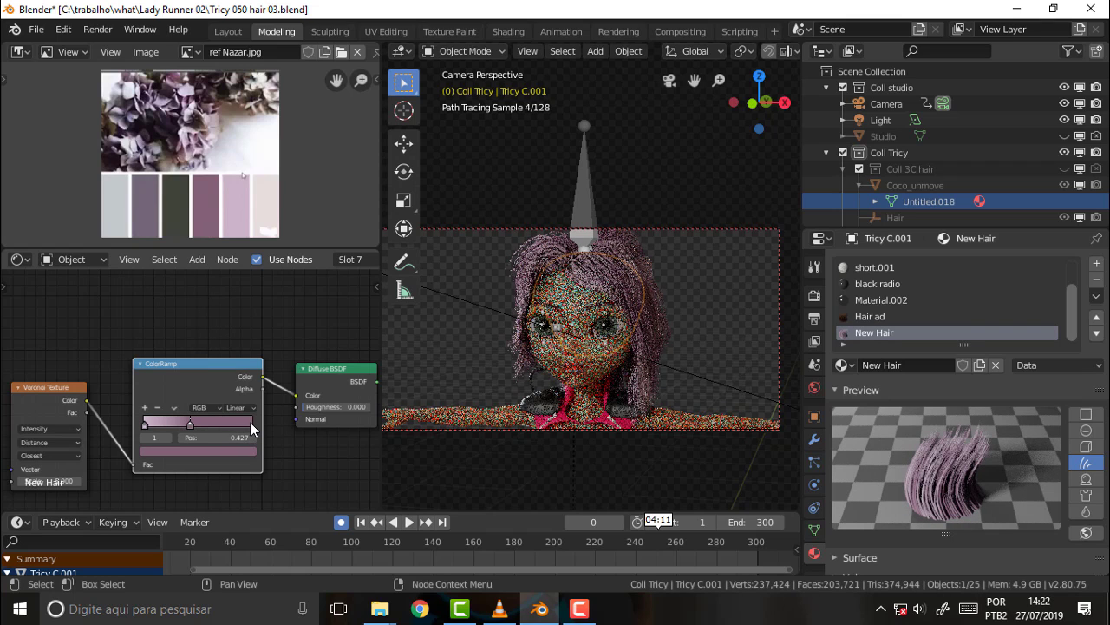
- Add a new ColorRamp stop, move a stop right to 0.877, and compare with the tutorial
left_click(144, 406)
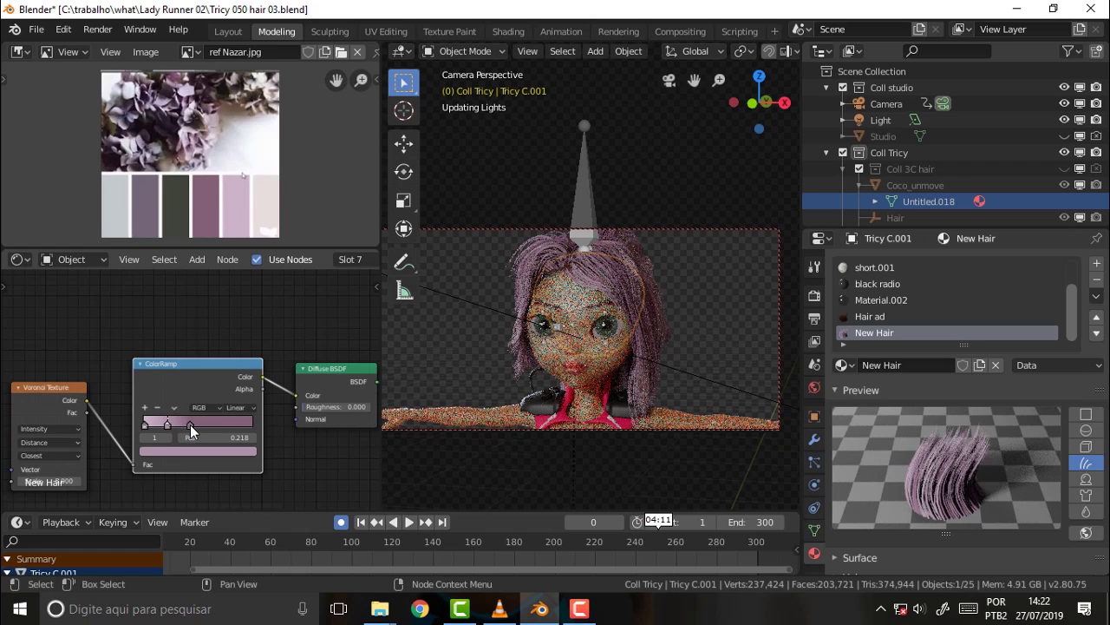
left_click_drag(190, 424, 244, 430)
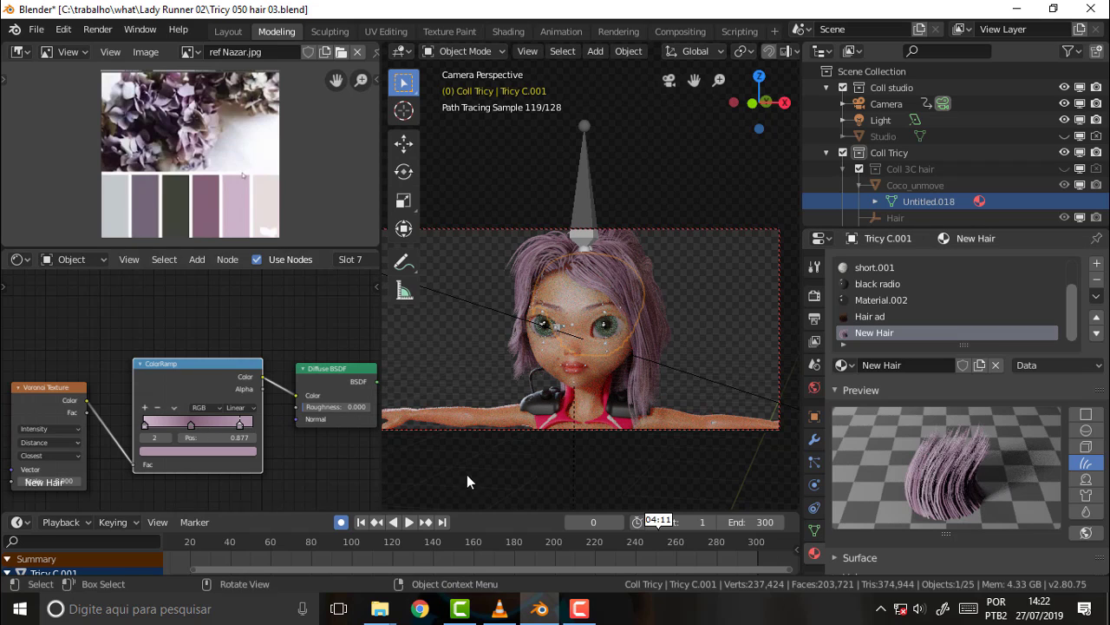
left_click(544, 611)
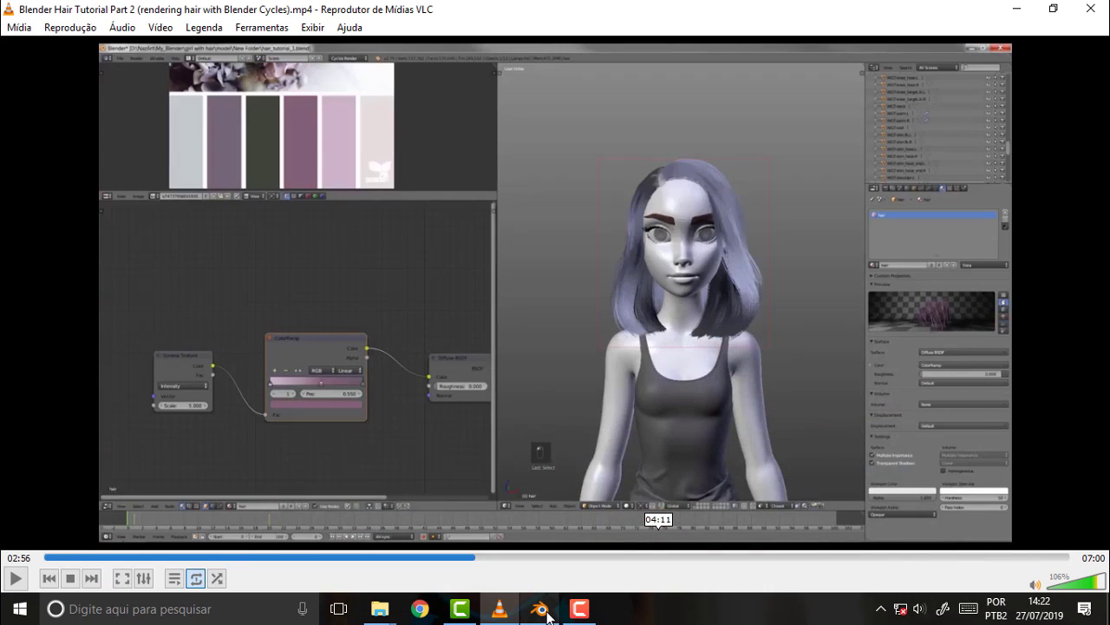
left_click(545, 612)
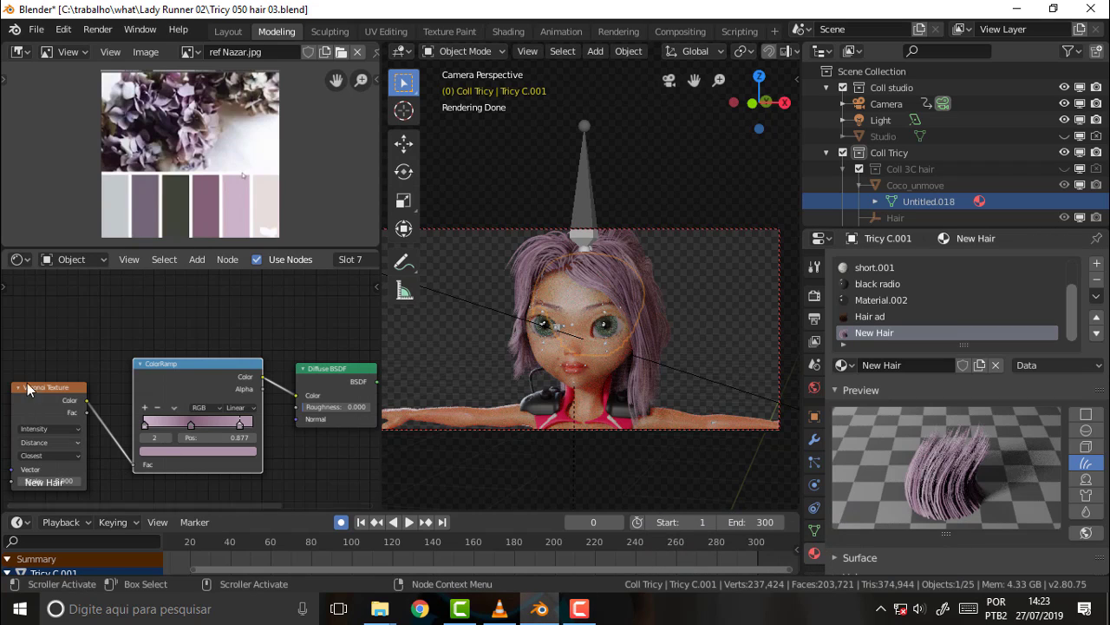
- Set the Voronoi Texture scale to 60
left_click_drag(35, 389, 47, 342)
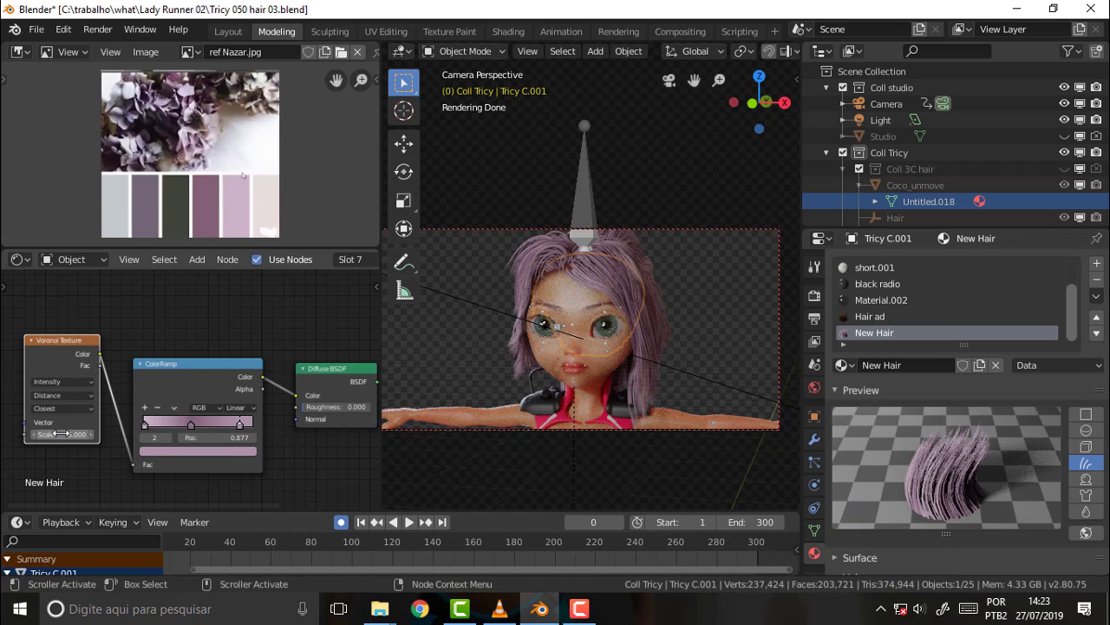
left_click(60, 434)
key("Home")
key("Return")
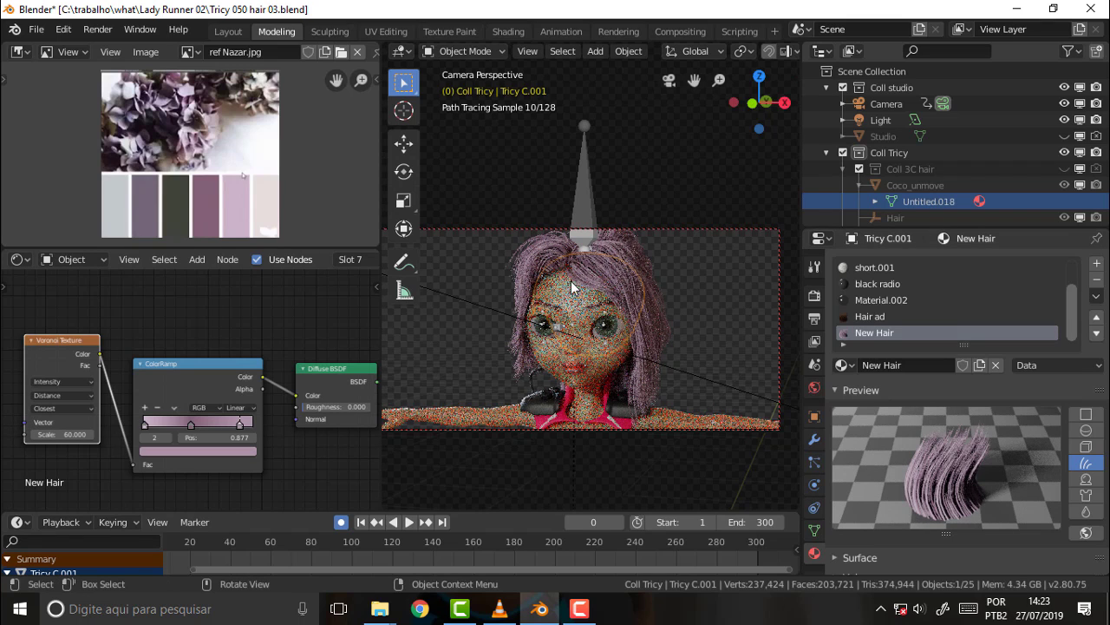
- Darken a hair ColorRamp stop's colour to value 0.357
left_click(190, 427)
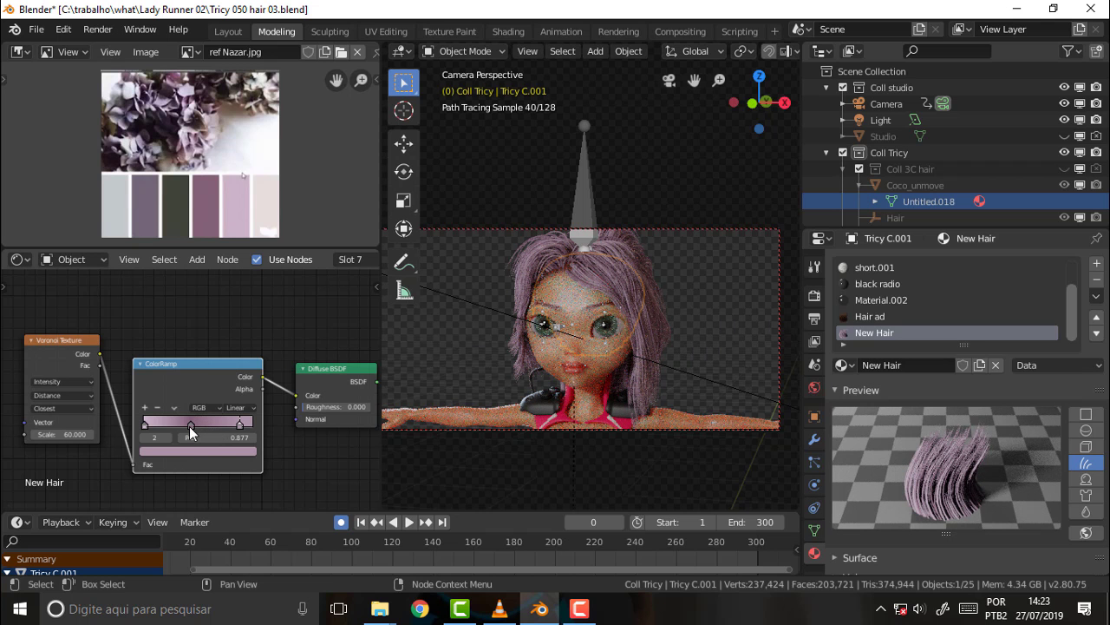
left_click(191, 449)
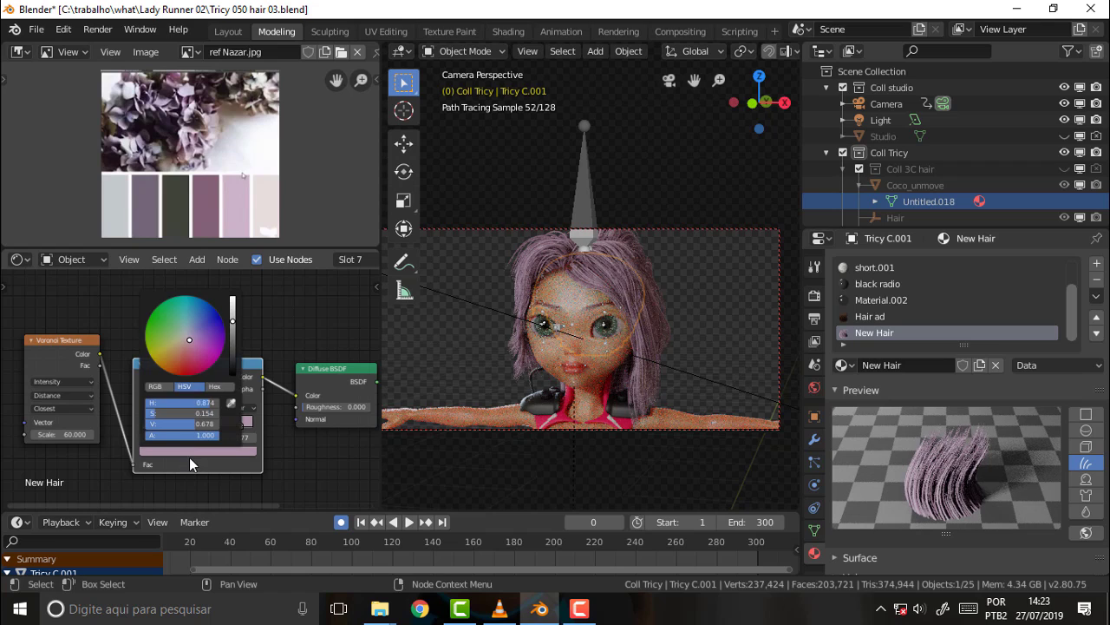
left_click(191, 456)
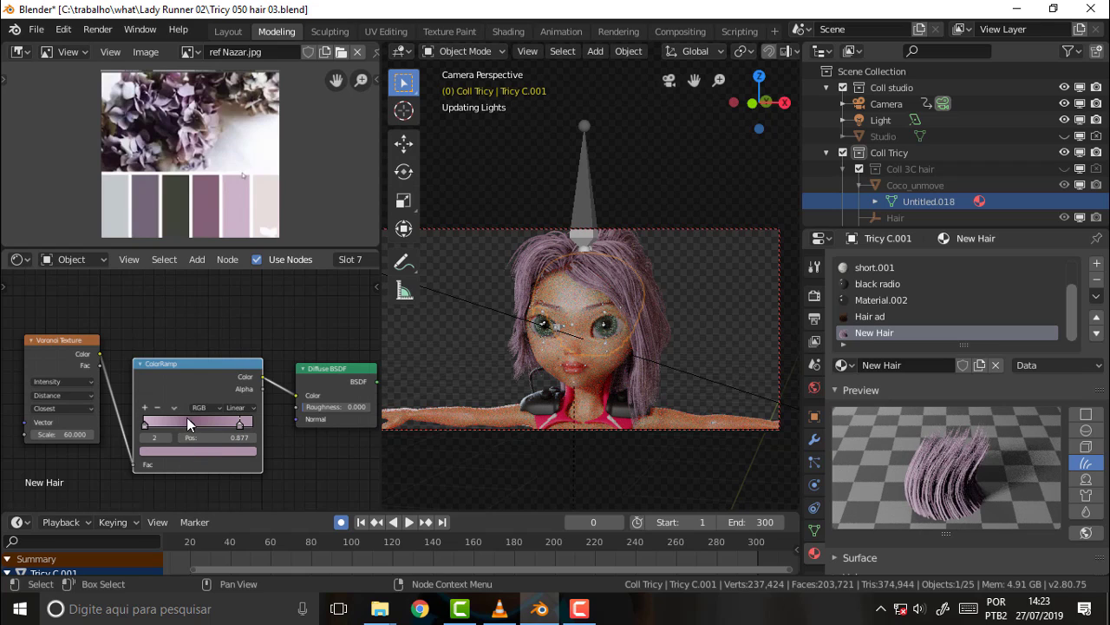
left_click(191, 424)
left_click(191, 448)
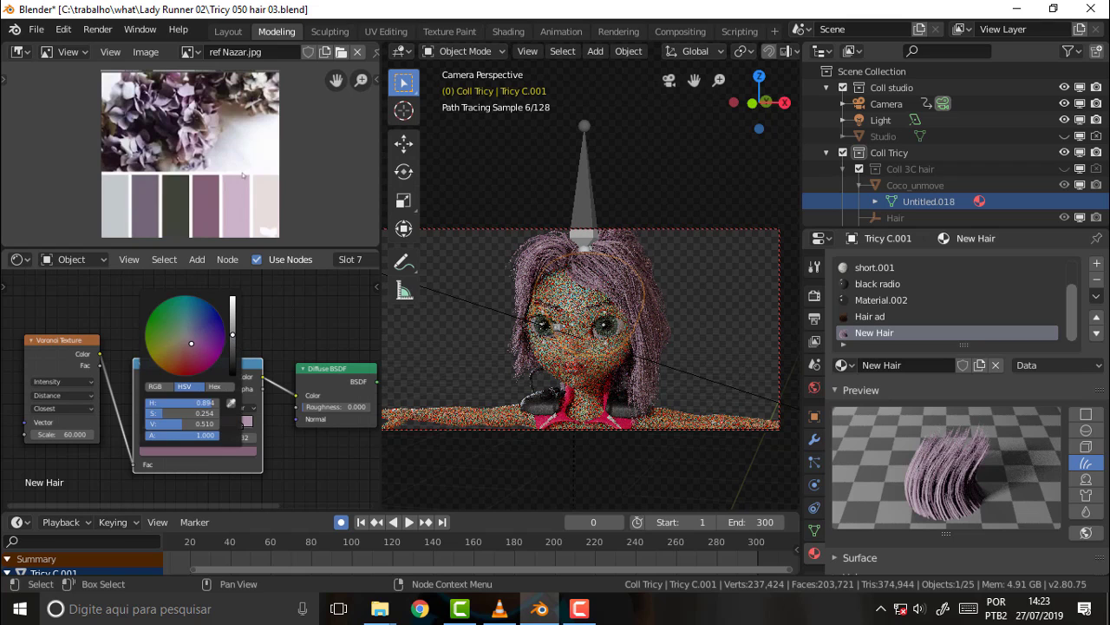
left_click_drag(182, 423, 165, 423)
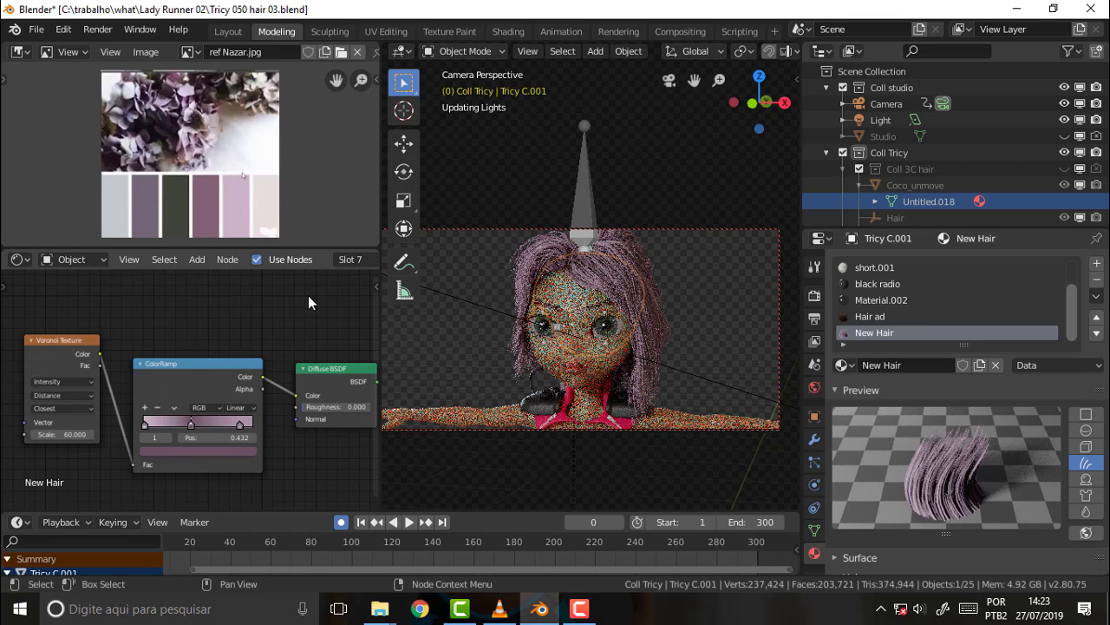
- Move the ramp stops to about 0.955 and 0.359, then add a stop near 0.28
left_click_drag(255, 422, 257, 425)
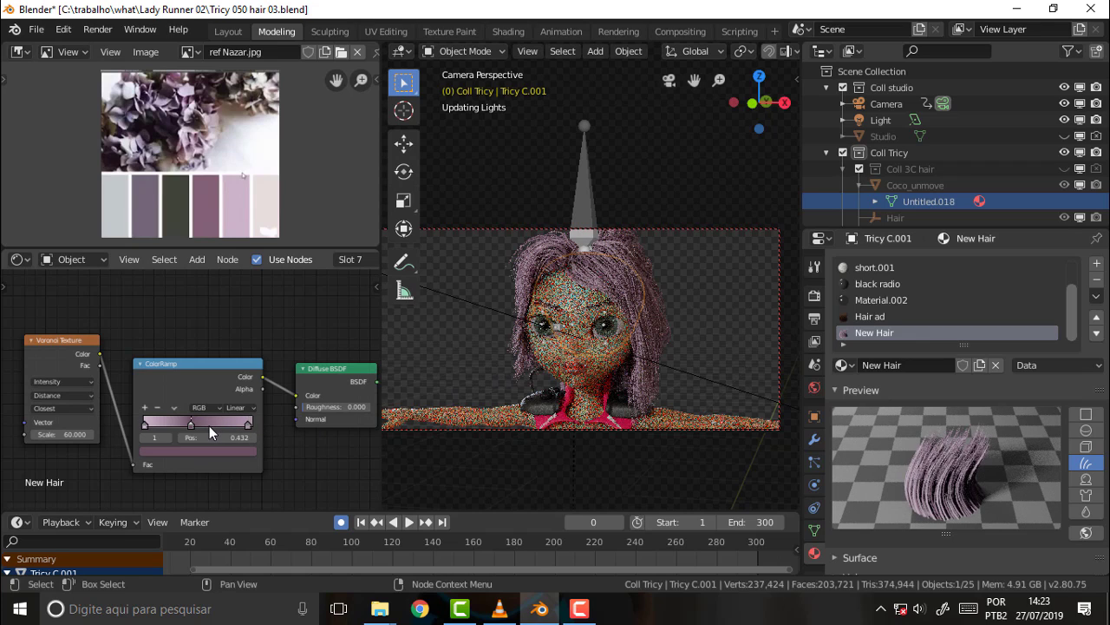
left_click_drag(209, 426, 200, 425)
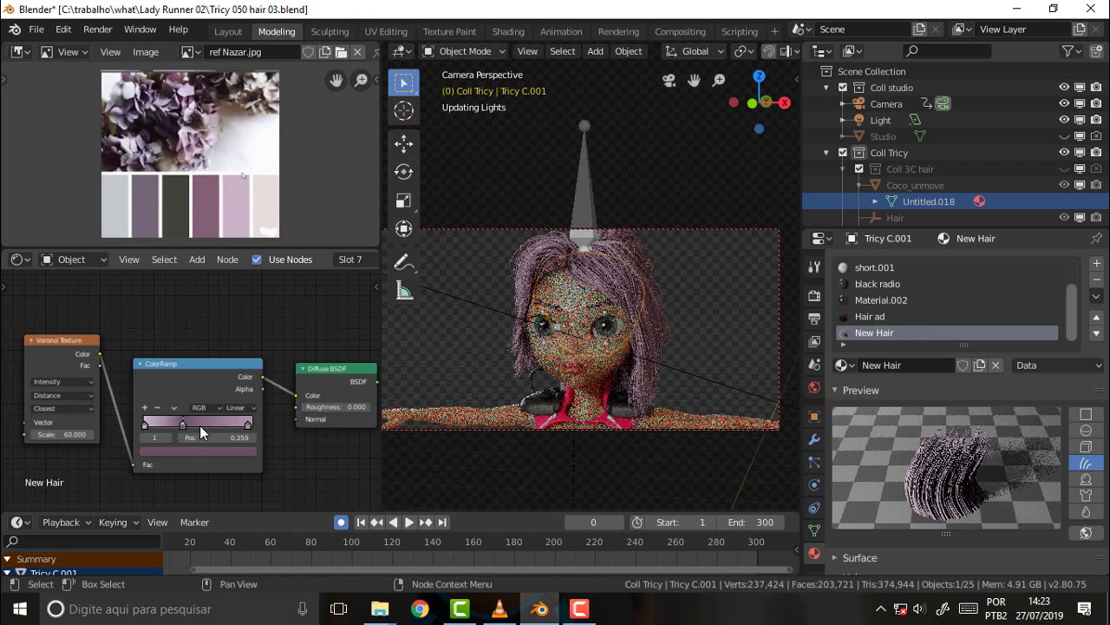
left_click(145, 407)
mouse_move(189, 423)
left_mouse_down()
mouse_move(212, 429)
mouse_move(176, 422)
left_mouse_up()
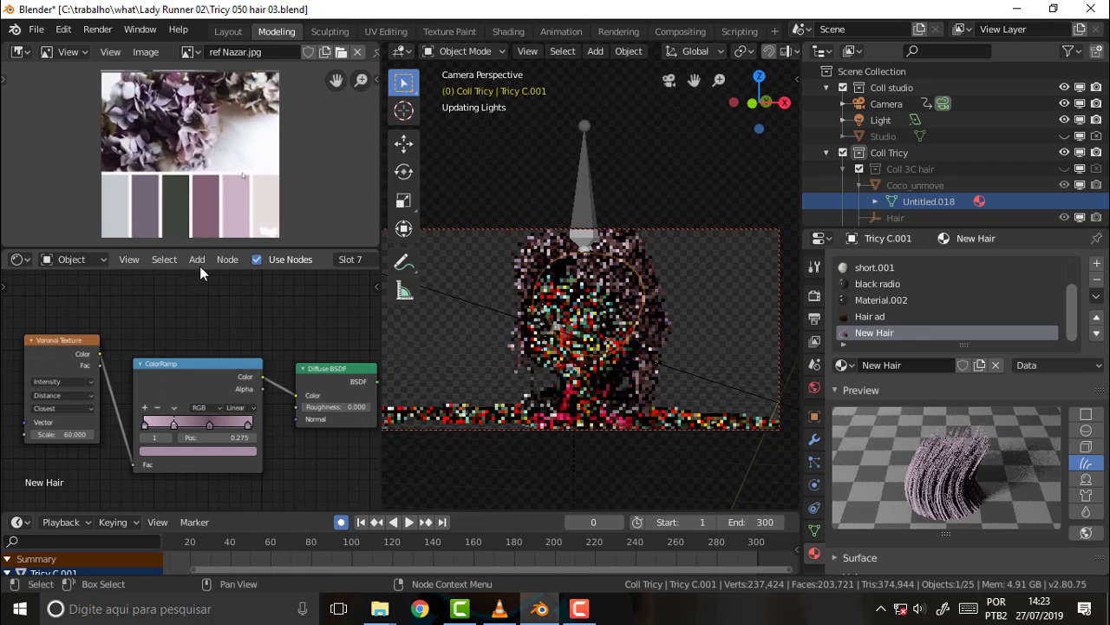
- Eyedrop a mauve from the reference palette into the active ramp stop
left_click(177, 449)
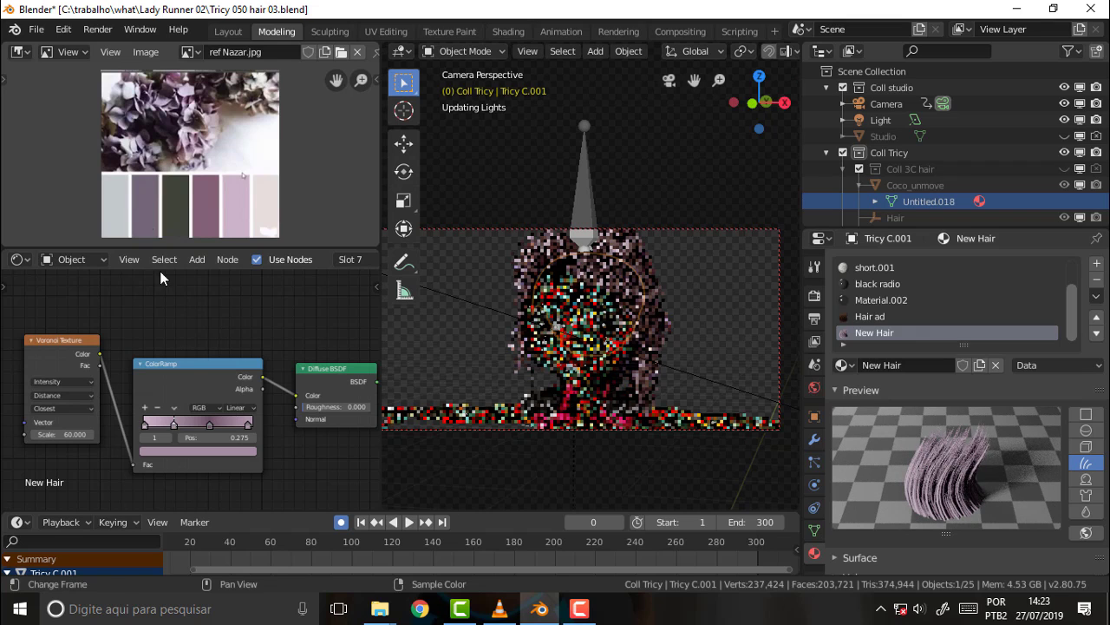
left_click(199, 450)
left_click(234, 395)
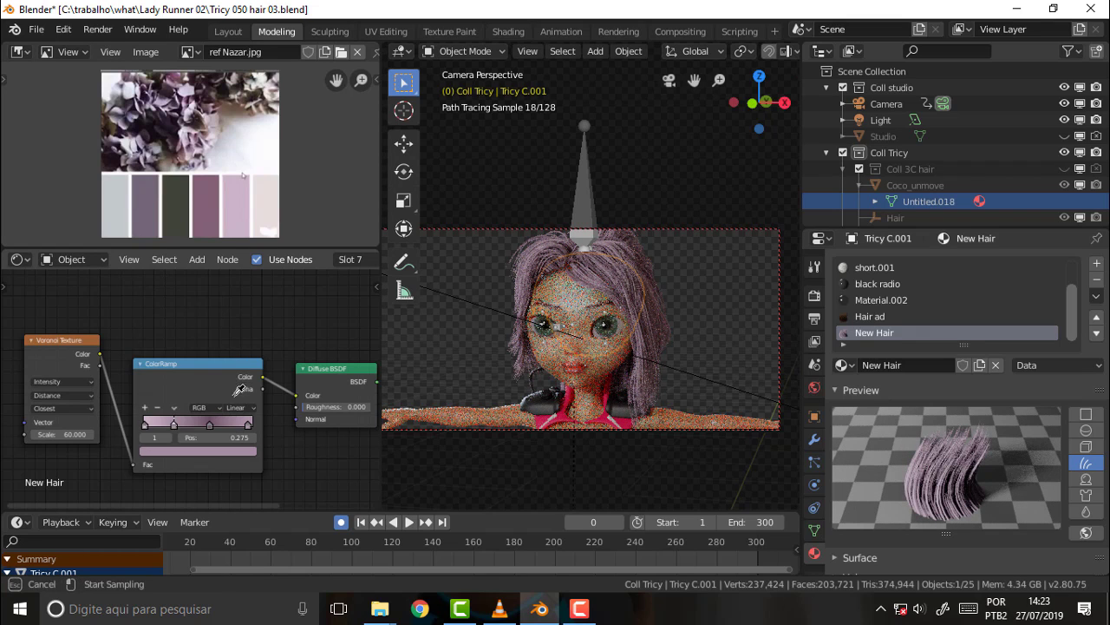
left_click(146, 218)
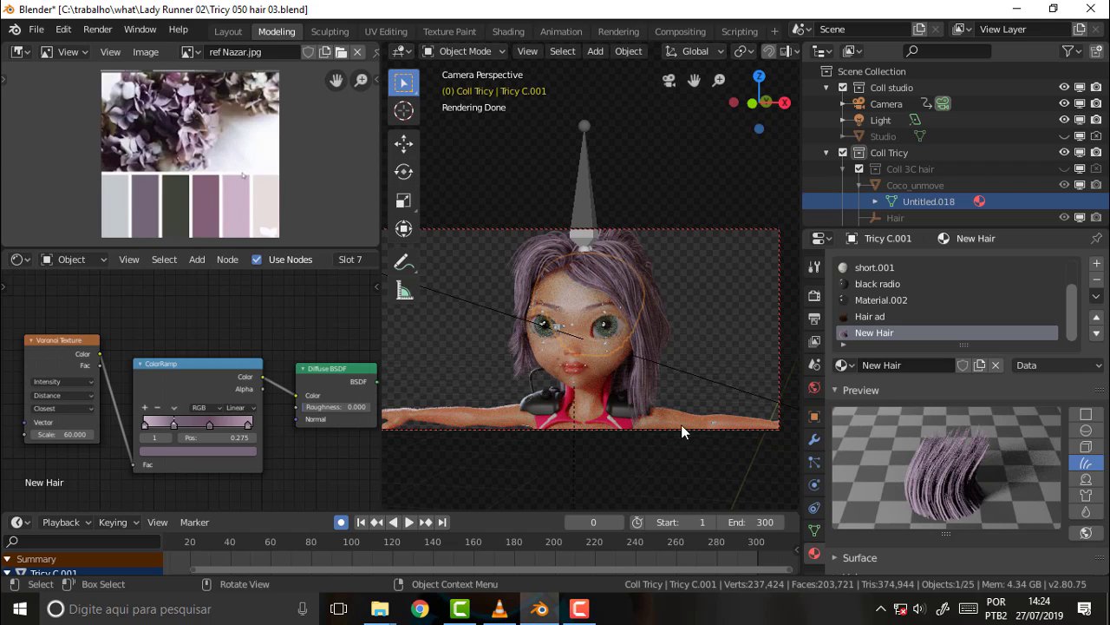
- Drag the Voronoi Texture and ColorRamp nodes further left, away from the Diffuse BSDF
middle_click_drag(296, 329, 287, 306)
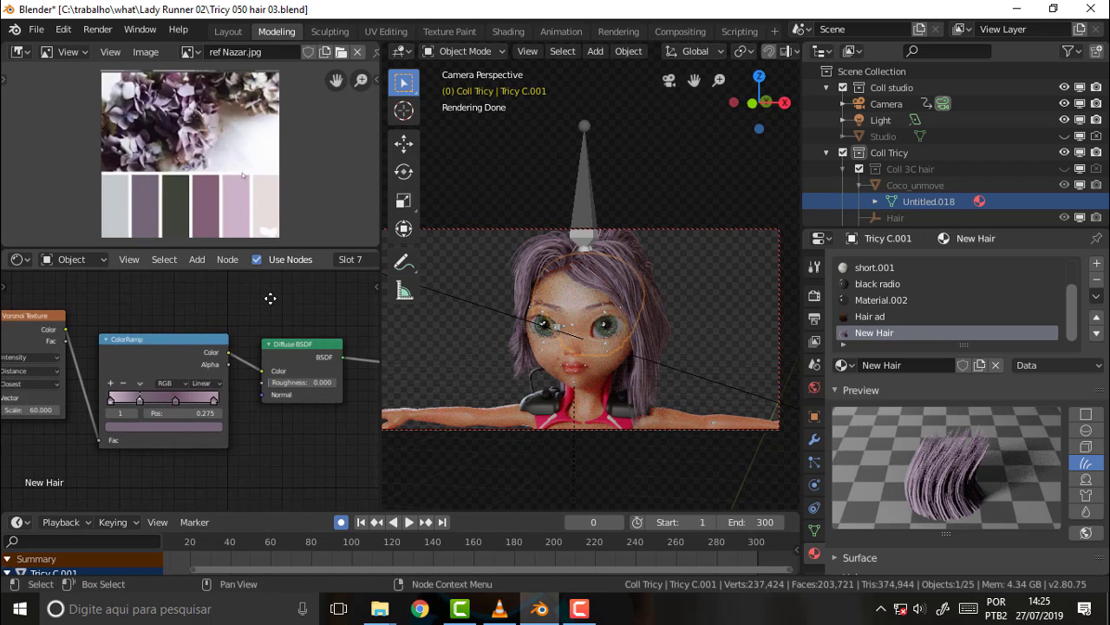
left_click_drag(77, 324, 2, 340)
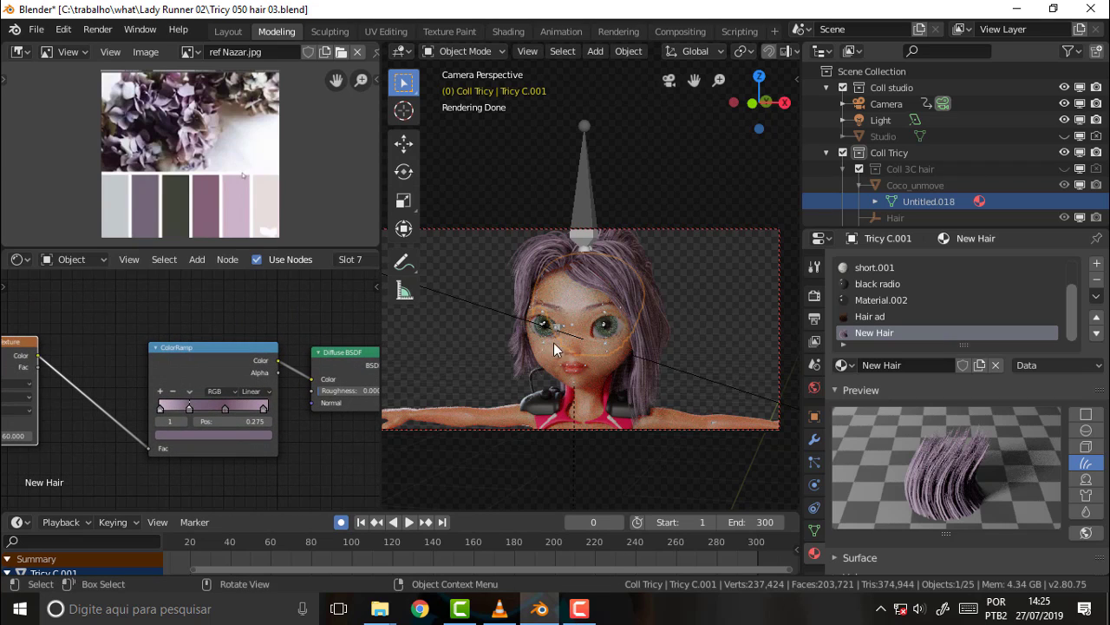
left_click_drag(223, 347, 133, 357)
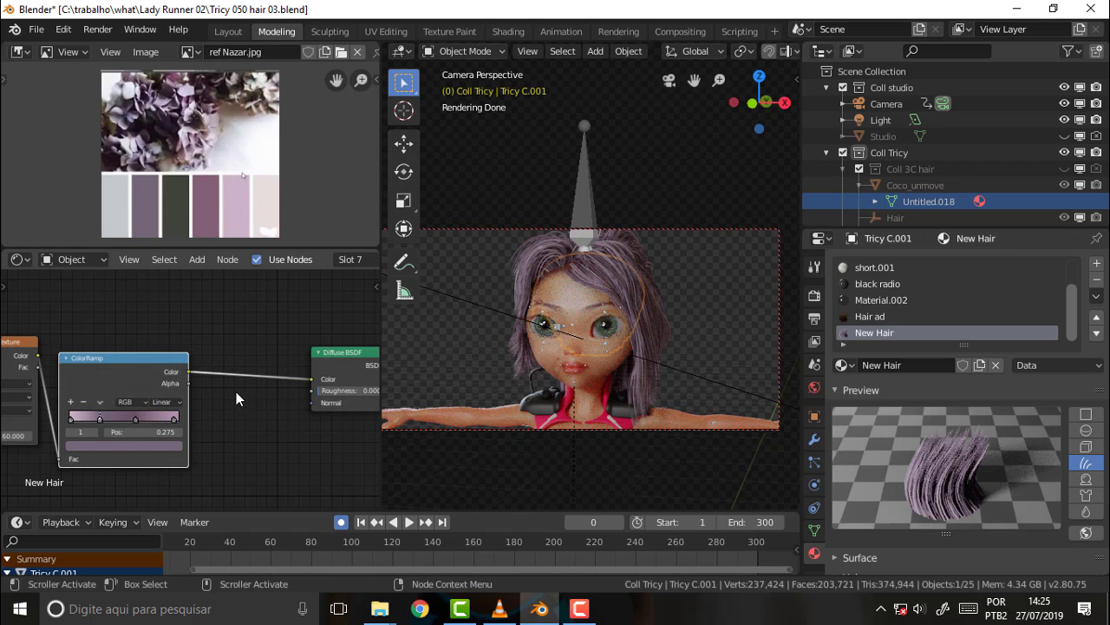
key("shift+a")
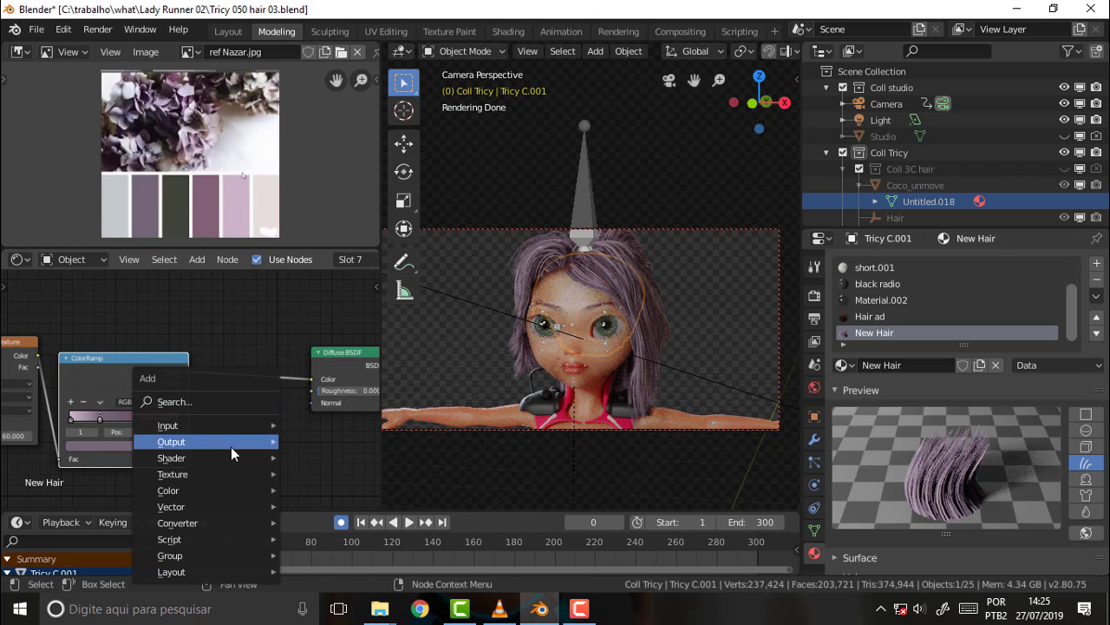
mouse_move(168, 490)
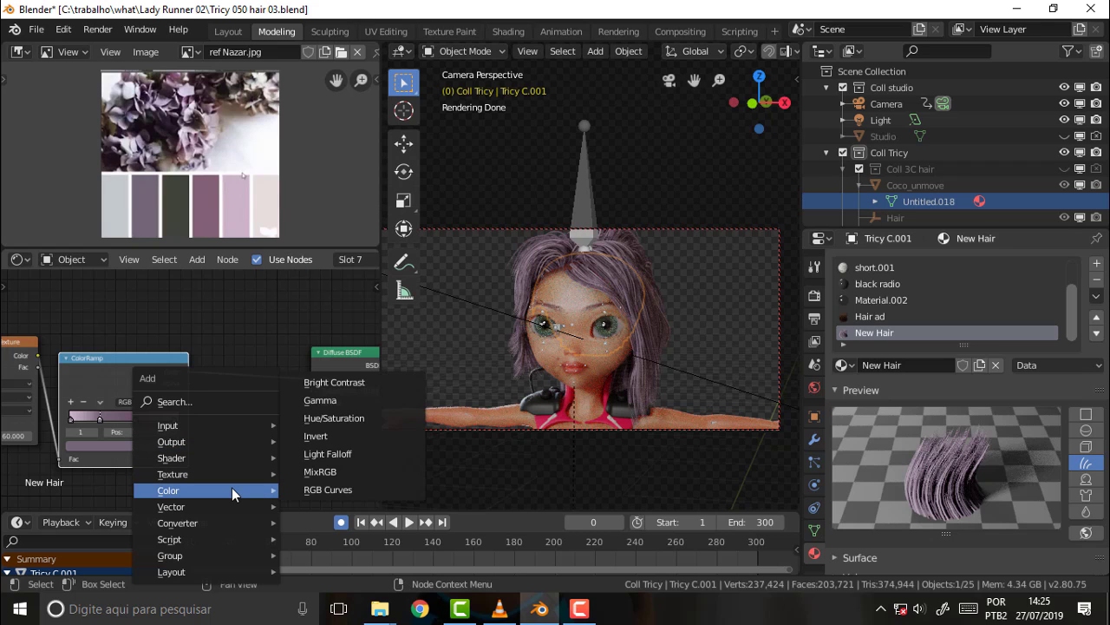
- Insert a Mix node before the Diffuse BSDF, eyedropping its Color2 from the reference photo
left_click(350, 469)
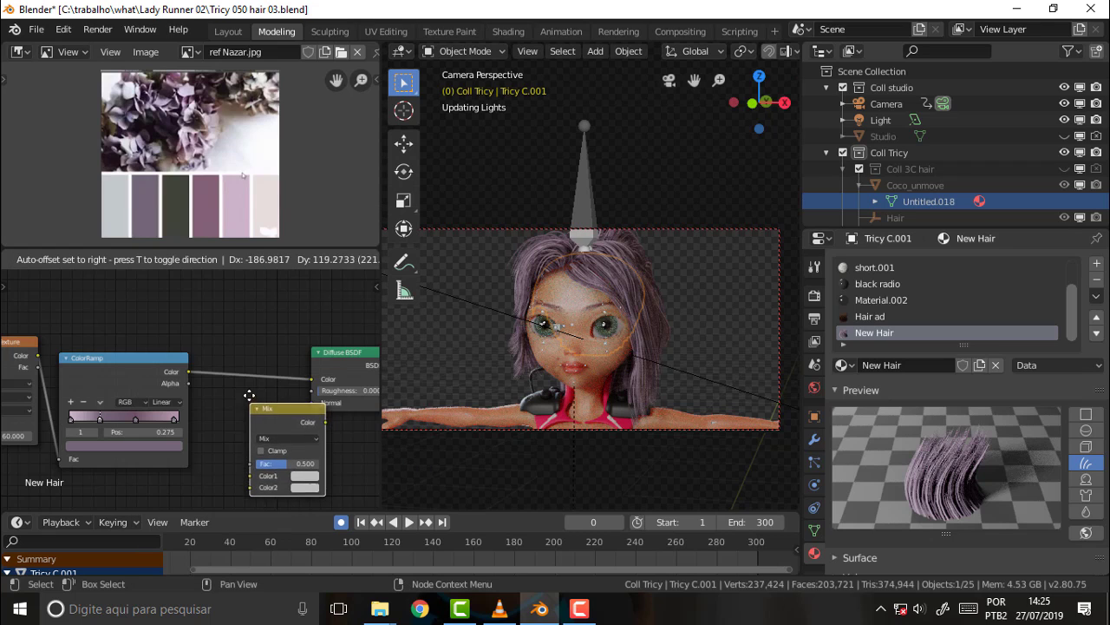
left_click(221, 335)
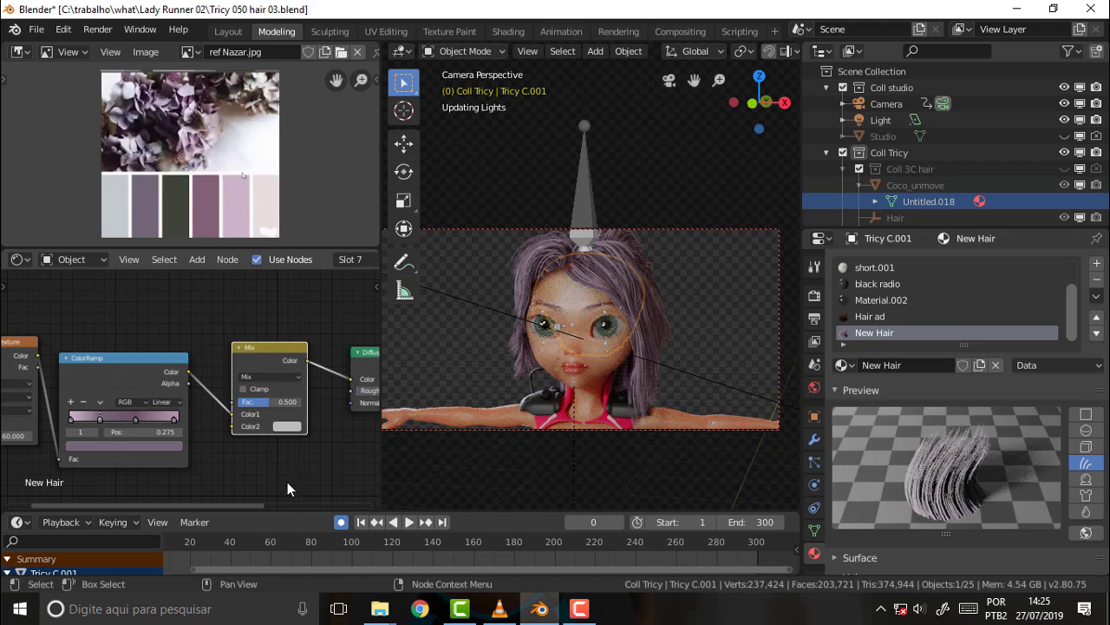
left_click(288, 425)
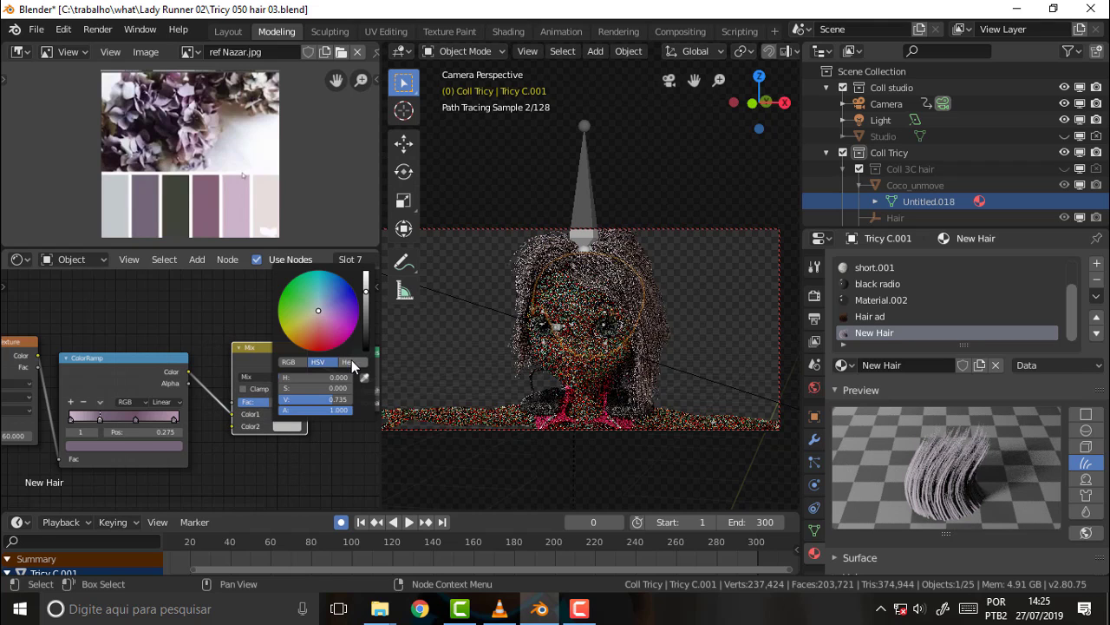
left_click(365, 378)
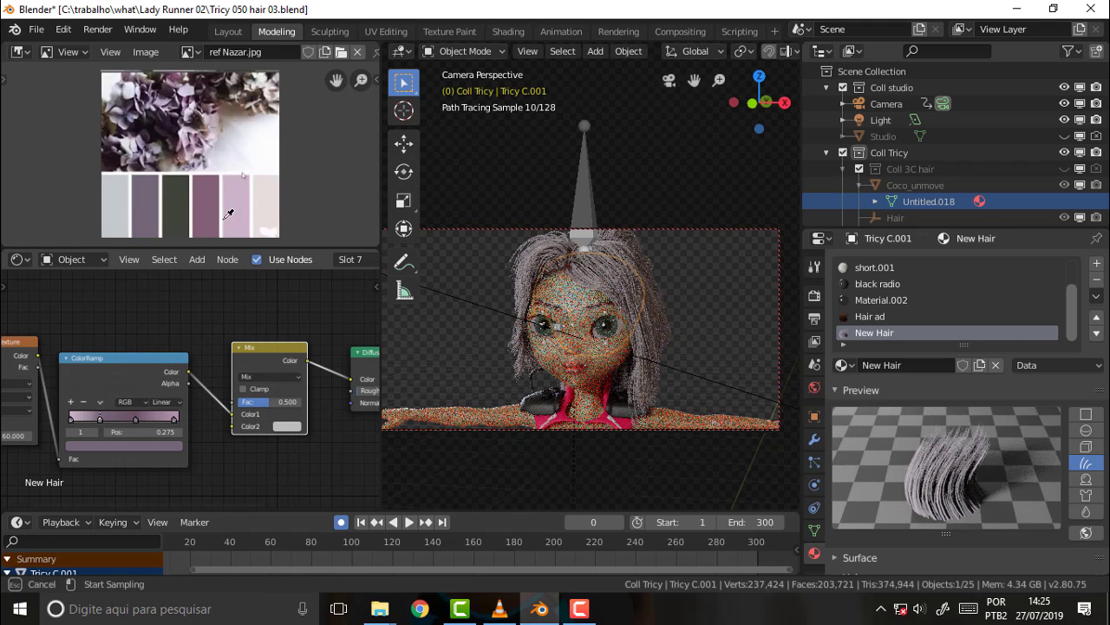
left_click(113, 128)
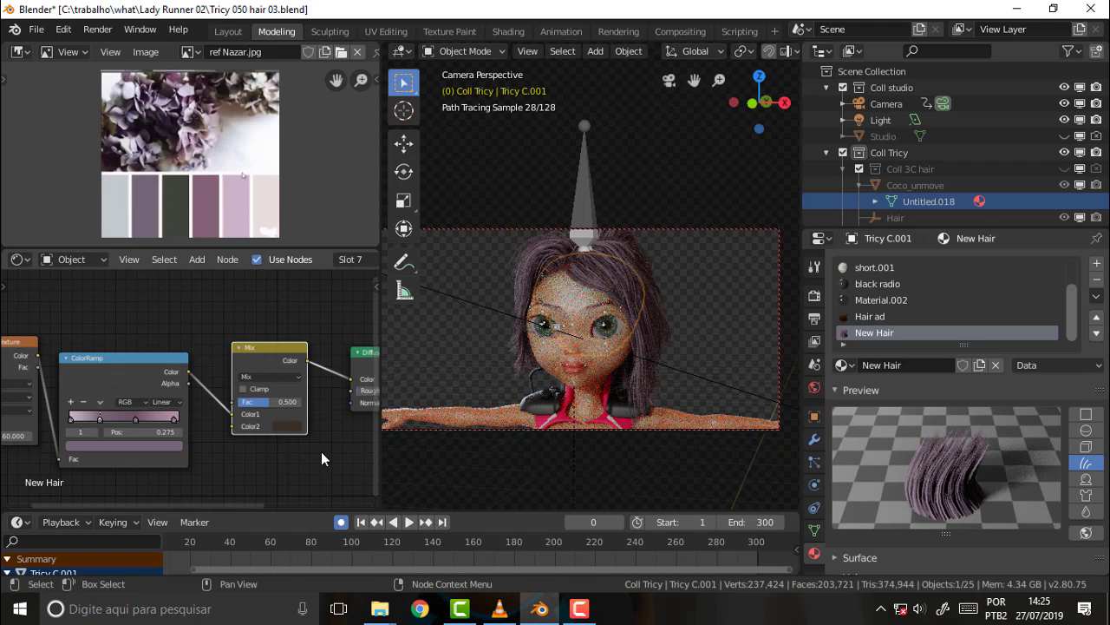
scroll(321, 451, "down", 1)
scroll(321, 451, "down", 1)
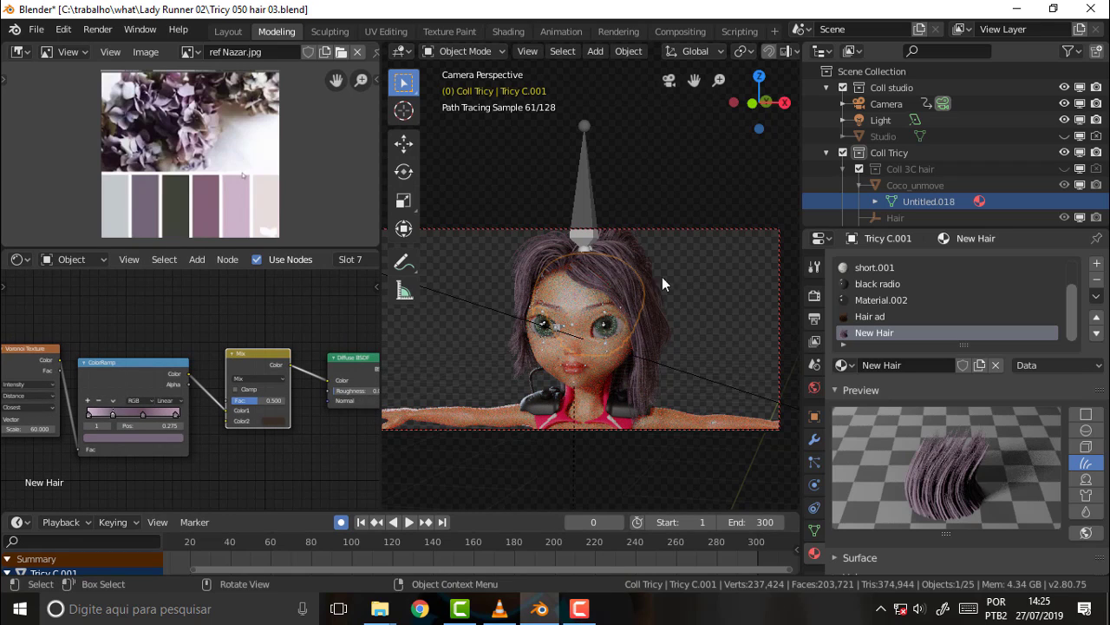
left_click(585, 615)
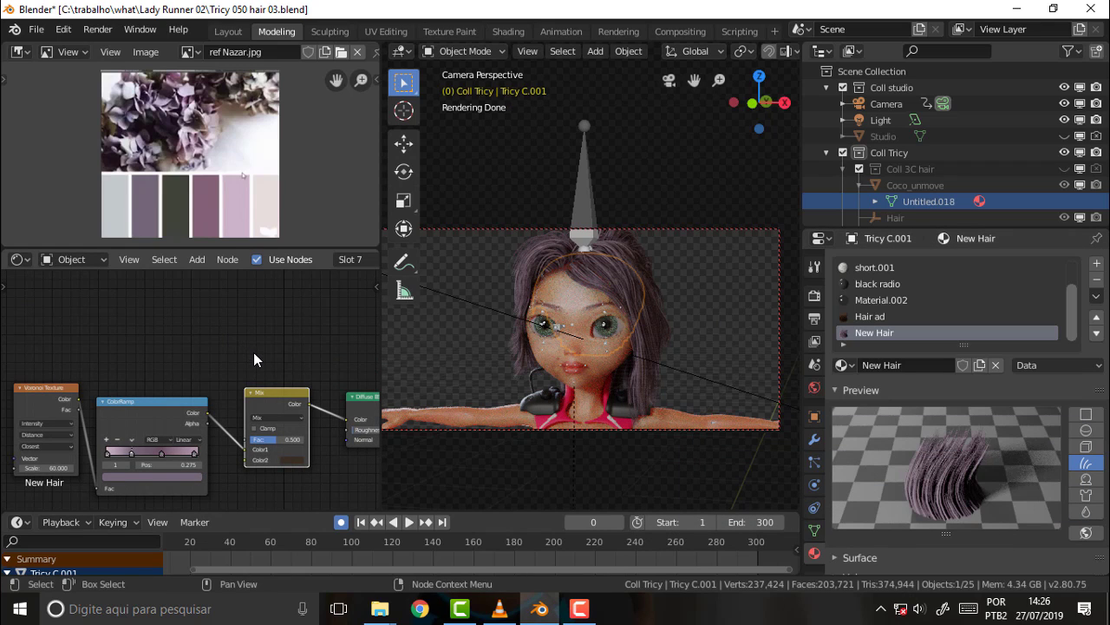
- Add a second ColorRamp above the first and move the Voronoi Texture down-left
key("shift+a")
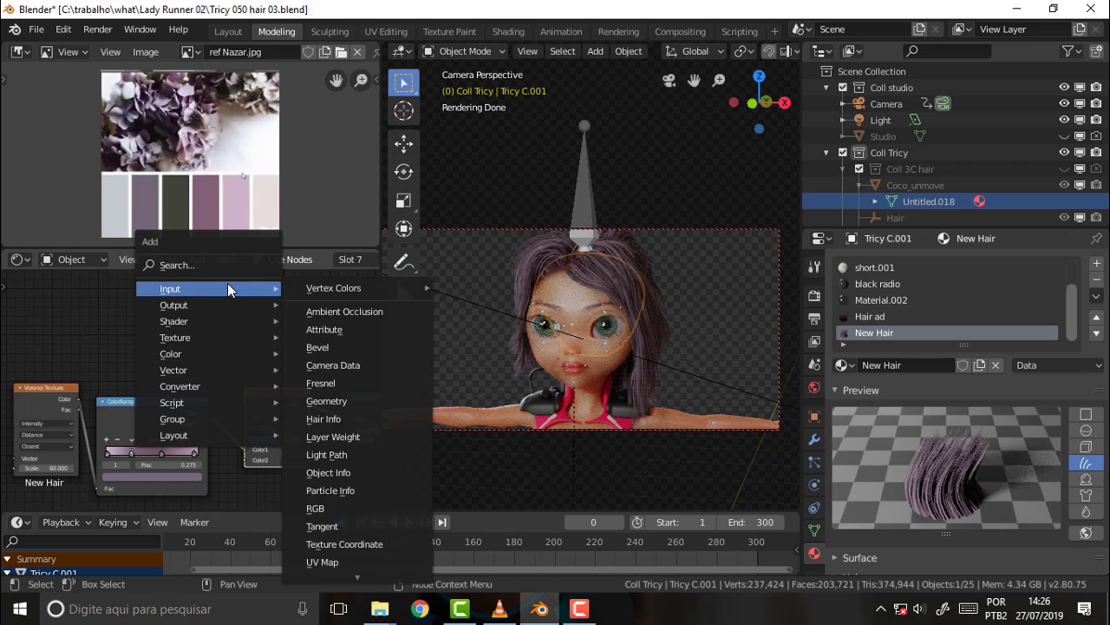
mouse_move(180, 386)
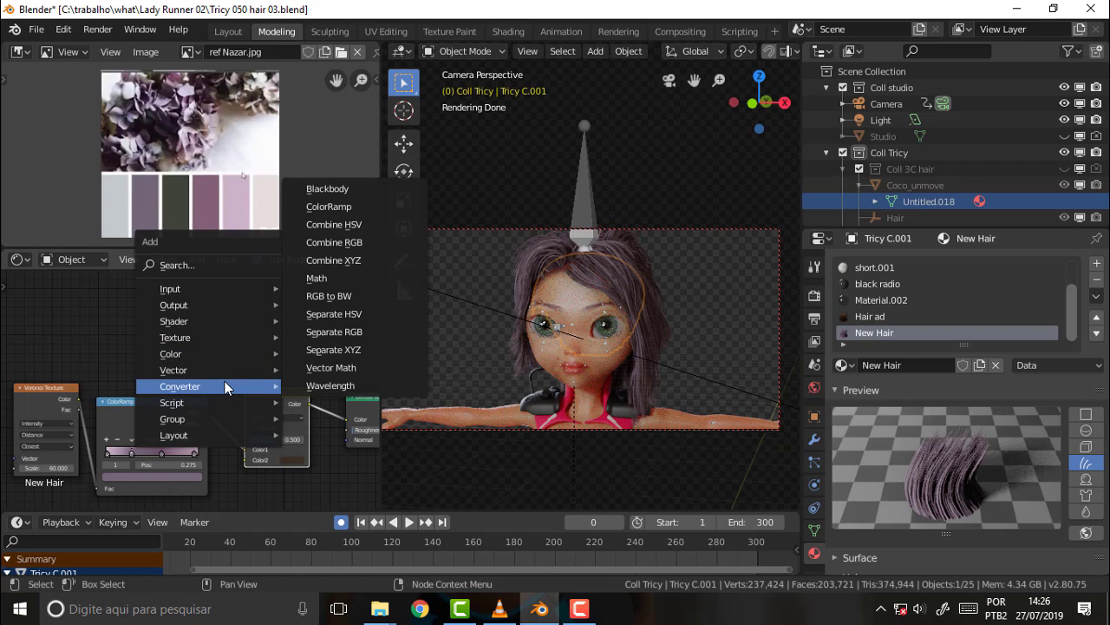
left_click(336, 205)
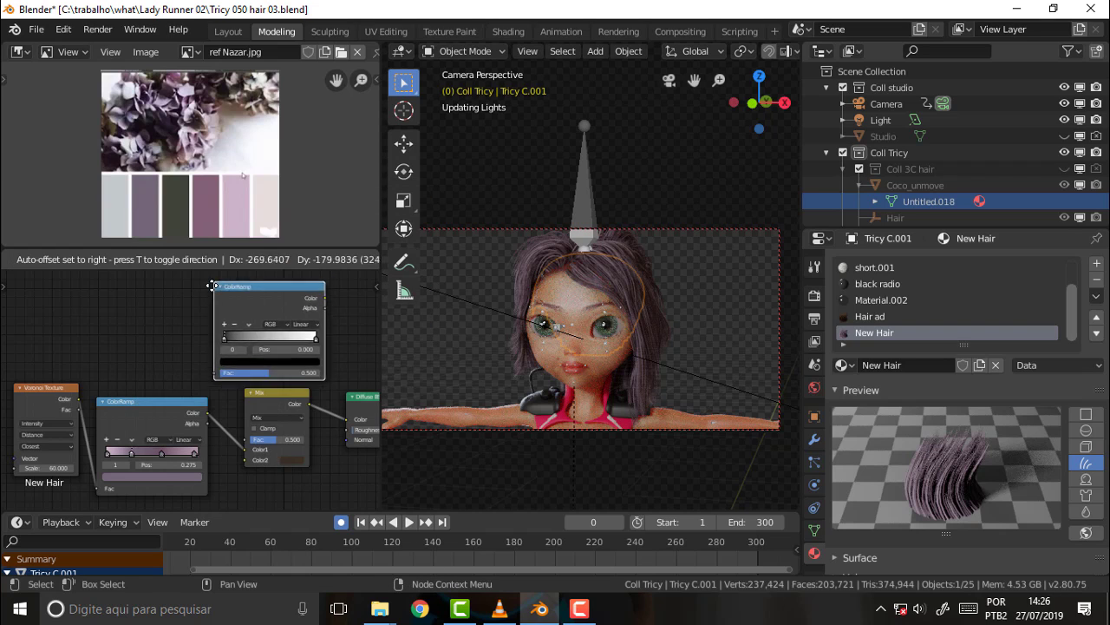
left_click(102, 280)
left_click_drag(232, 295, 247, 439)
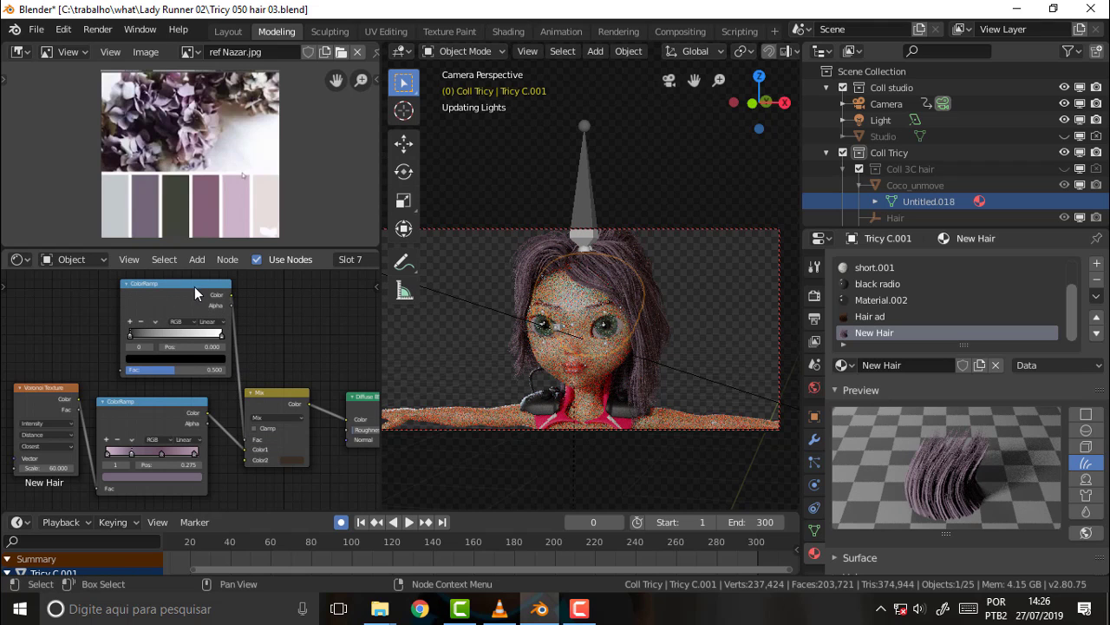
left_click_drag(194, 286, 171, 283)
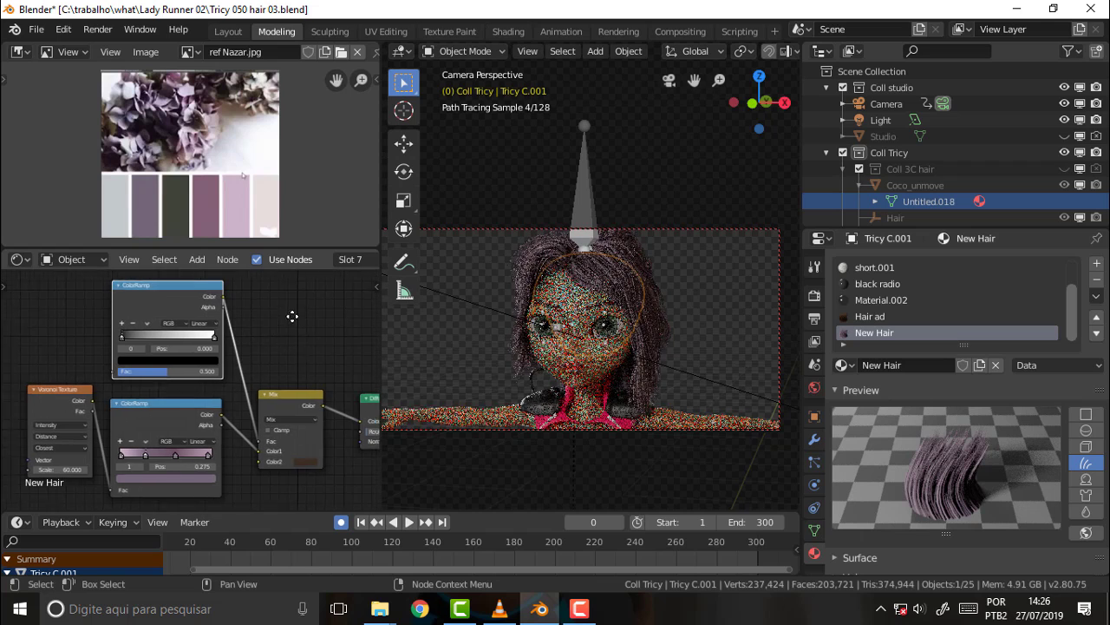
scroll(321, 312, "up", 3, "ctrl")
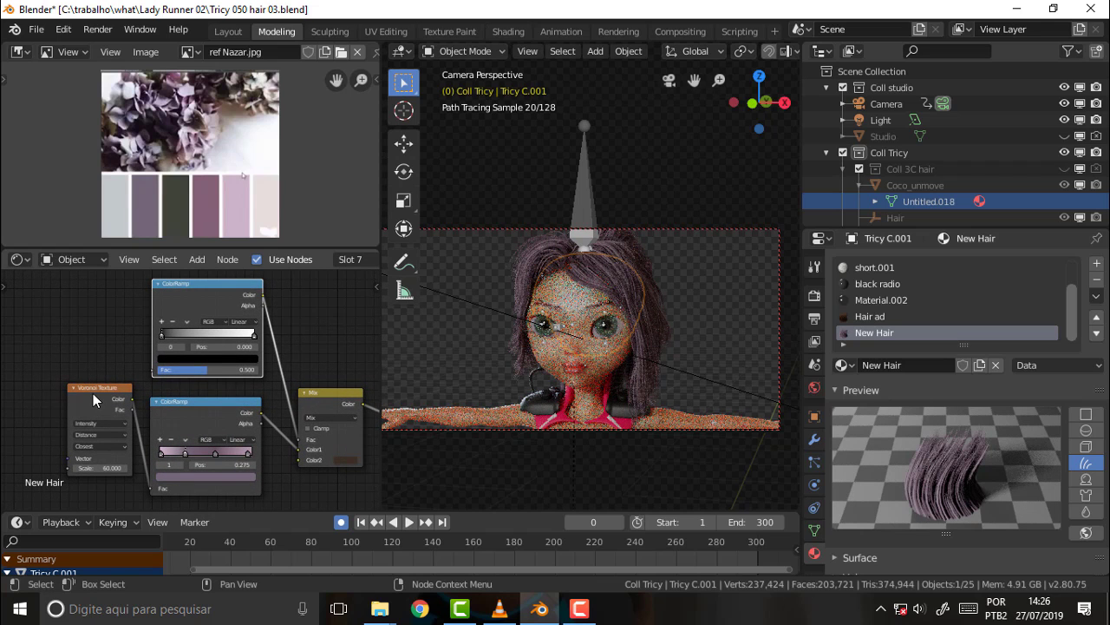
left_click_drag(93, 393, 77, 431)
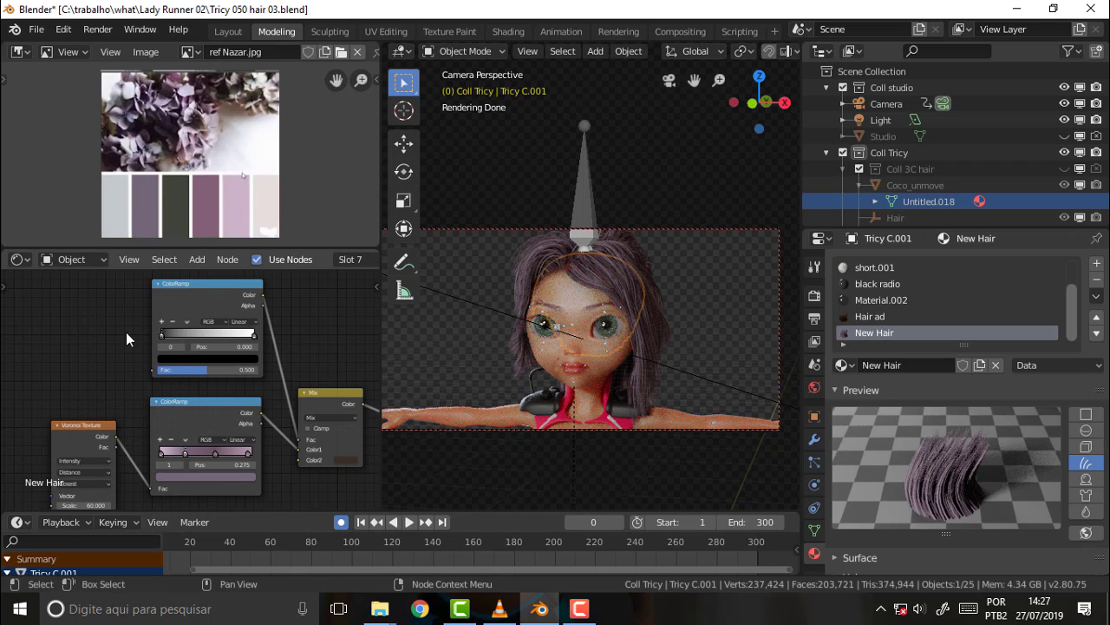
- Add a Hair Info node and link its Intercept output to the second ColorRamp
key("shift+a")
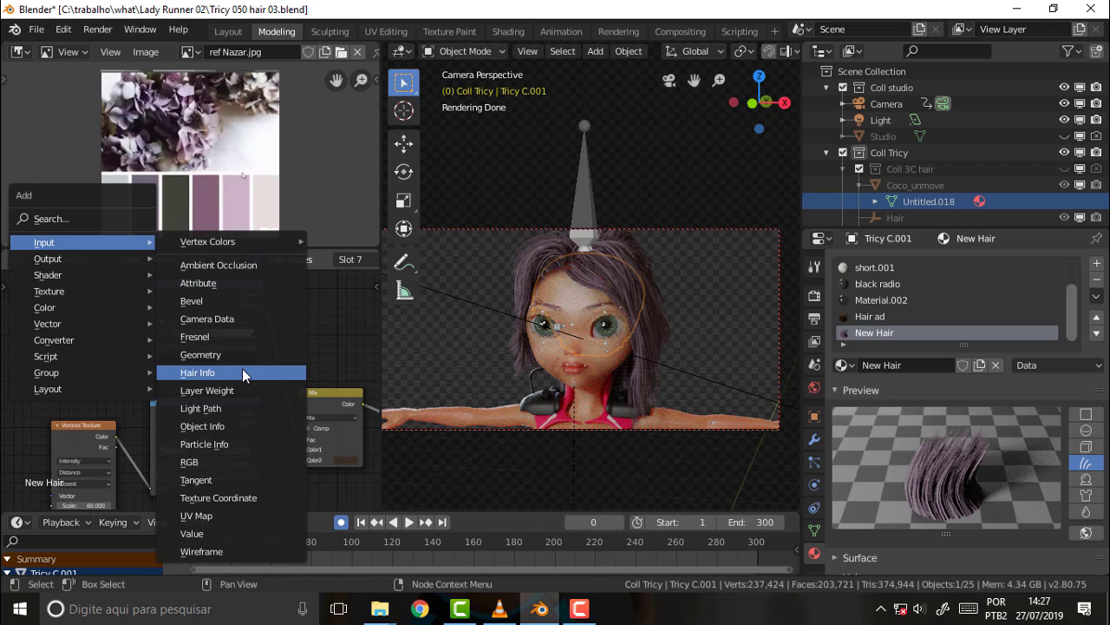
left_click(242, 370)
left_click(37, 292)
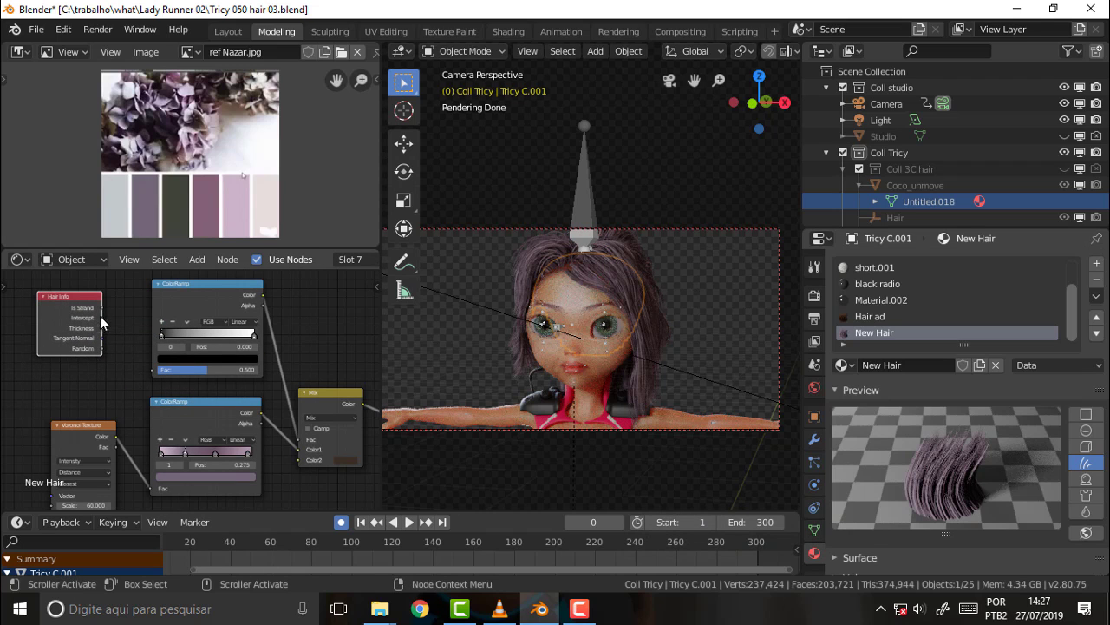
left_click_drag(101, 318, 154, 371)
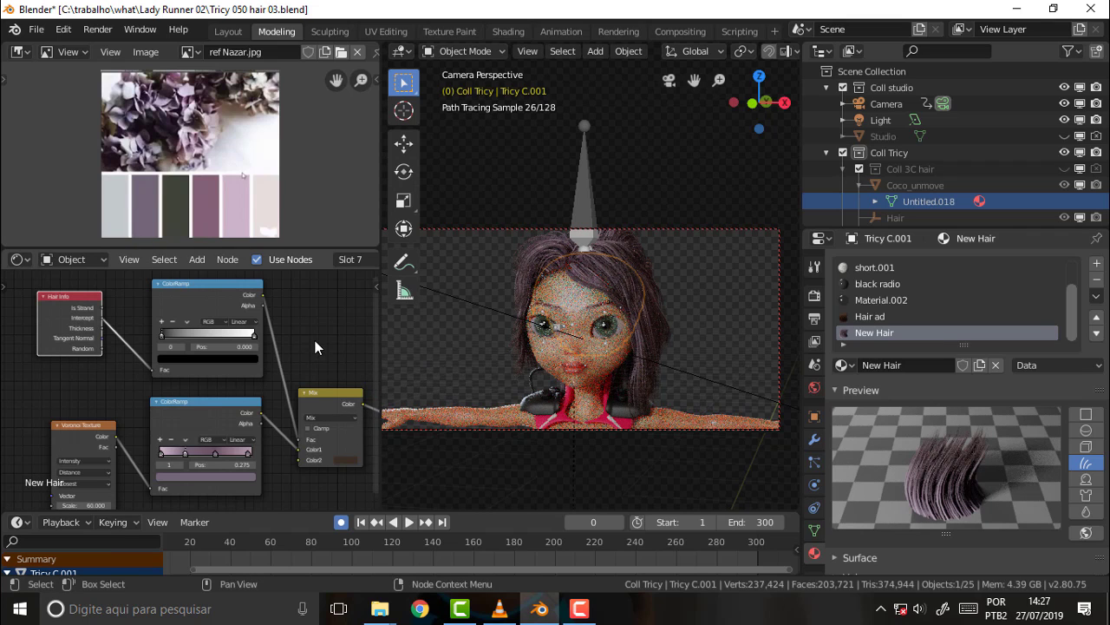
- Zoom out and pan to show the Diffuse BSDF and Material Output
scroll(315, 340, "down", 1)
scroll(315, 340, "down", 1)
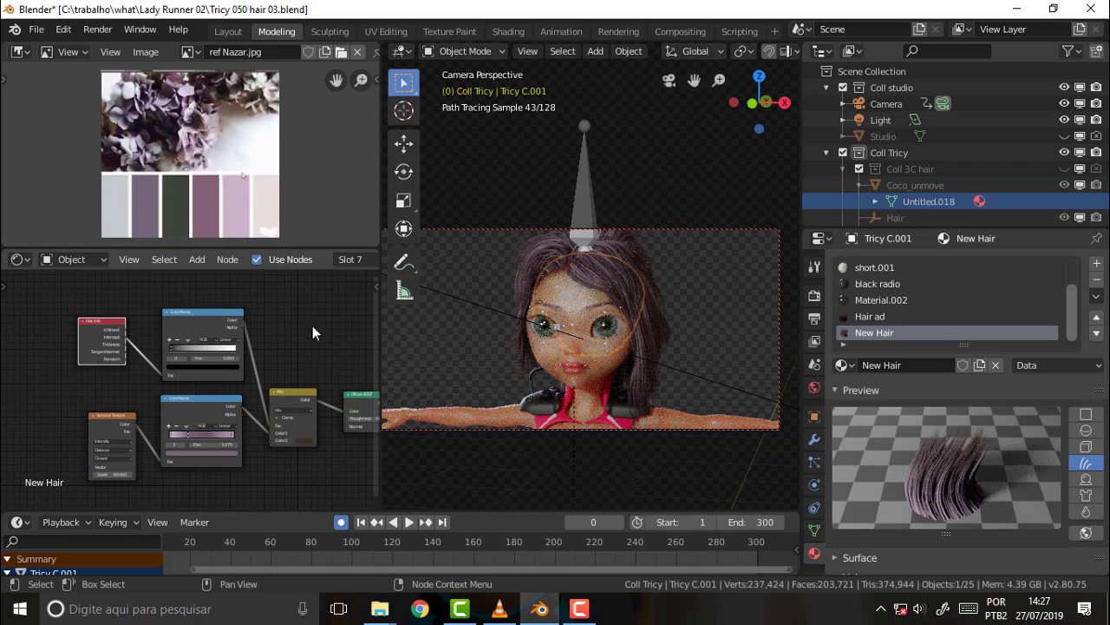
mouse_move(312, 325)
middle_mouse_down()
mouse_move(248, 312)
mouse_move(204, 337)
mouse_move(248, 307)
middle_mouse_up()
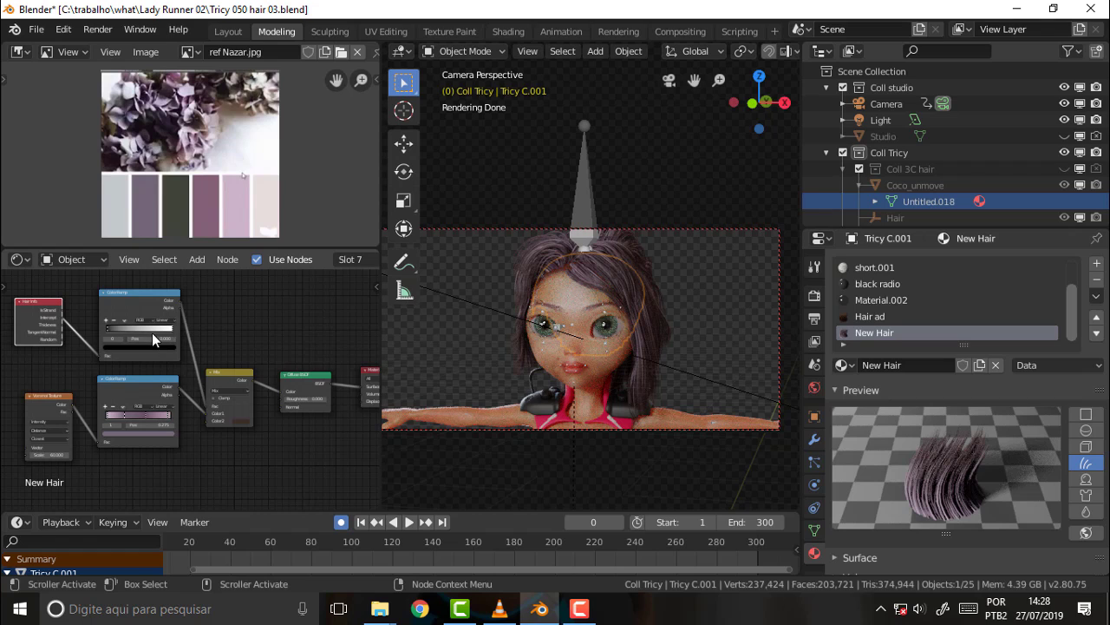
- Set the upper ColorRamp's interpolation to B-Spline
scroll(151, 332, "up", 1)
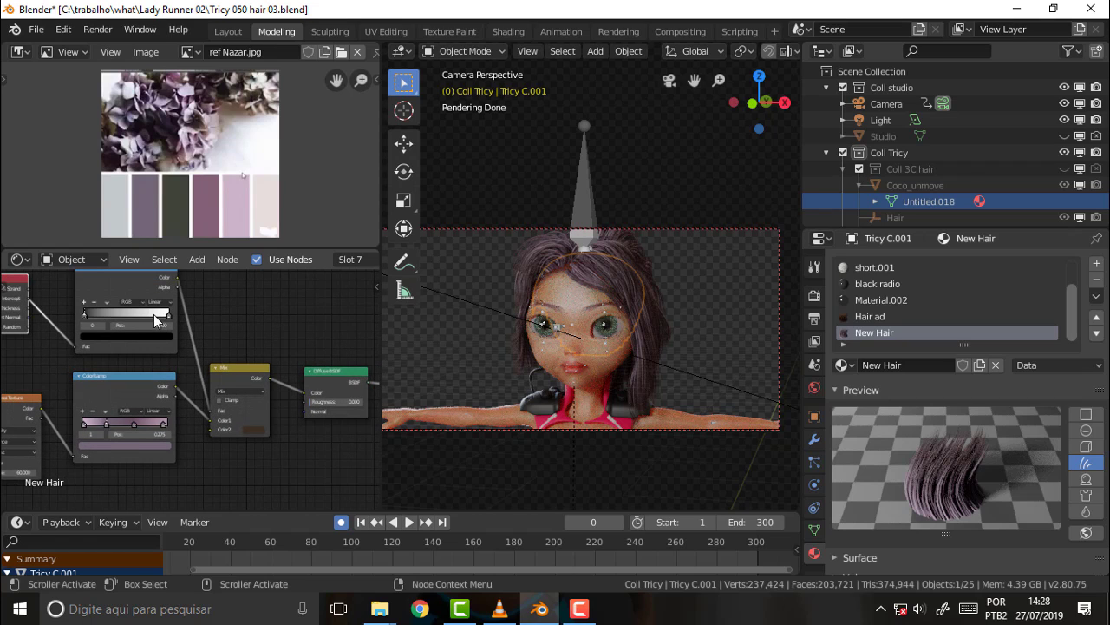
right_click(154, 314)
left_click(159, 316)
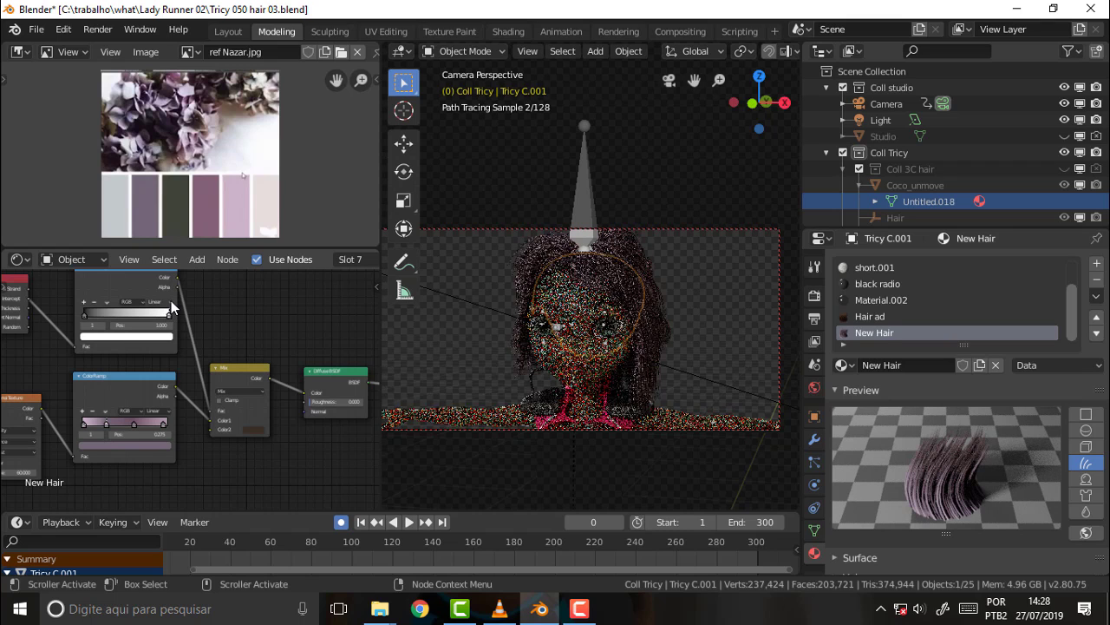
left_click(171, 300)
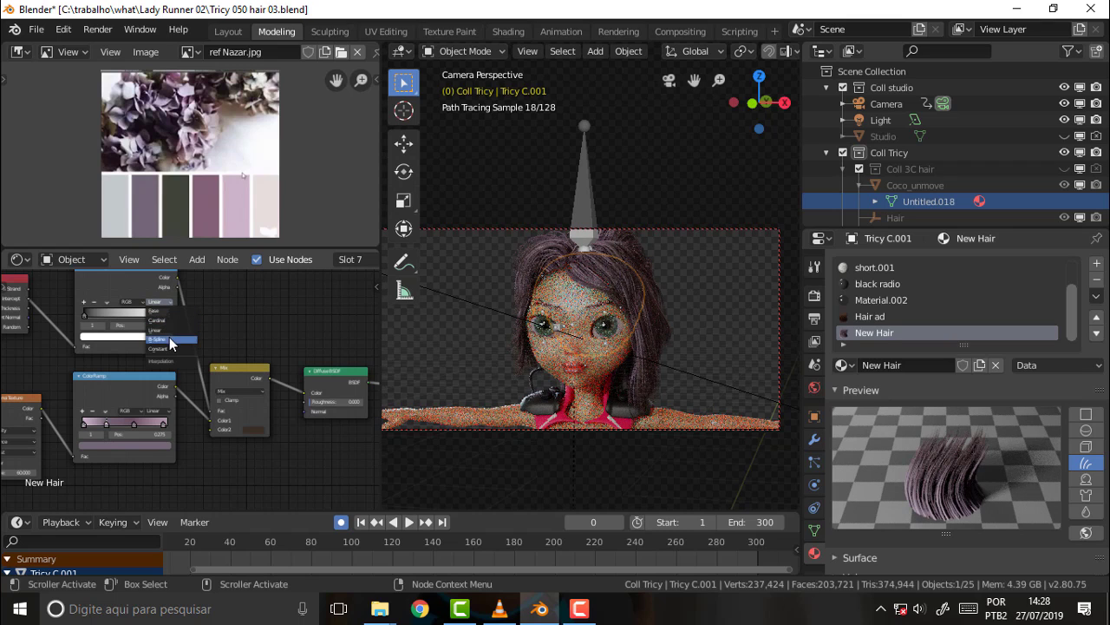
left_click(151, 339)
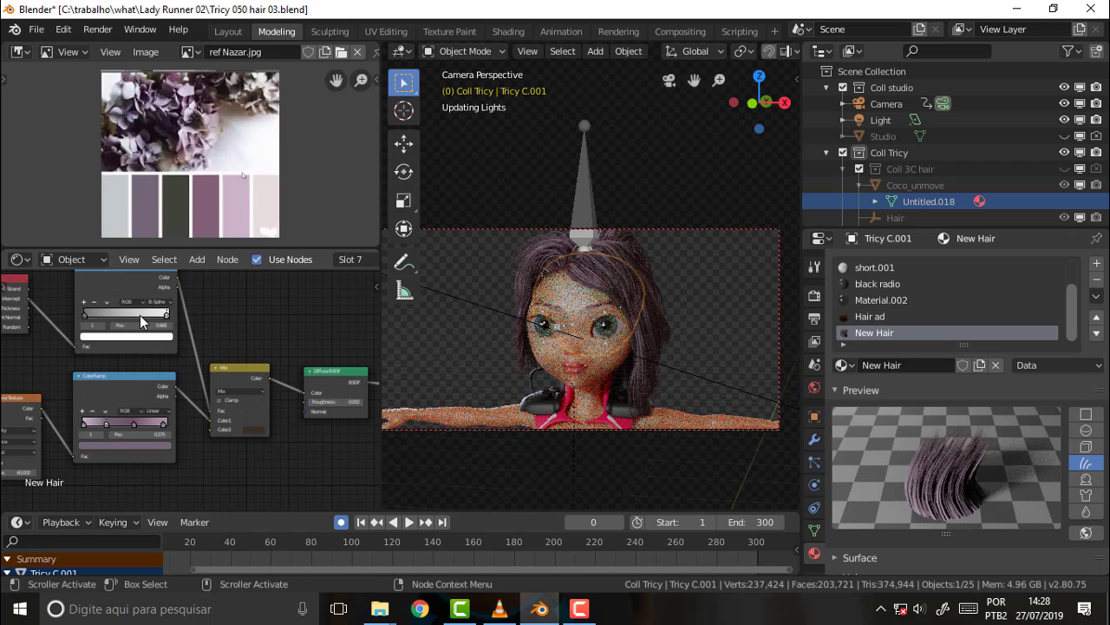
- Pull the upper ramp's white and black stops together, one near 0.008
mouse_move(168, 314)
left_mouse_down()
mouse_move(126, 317)
mouse_move(158, 314)
left_mouse_up()
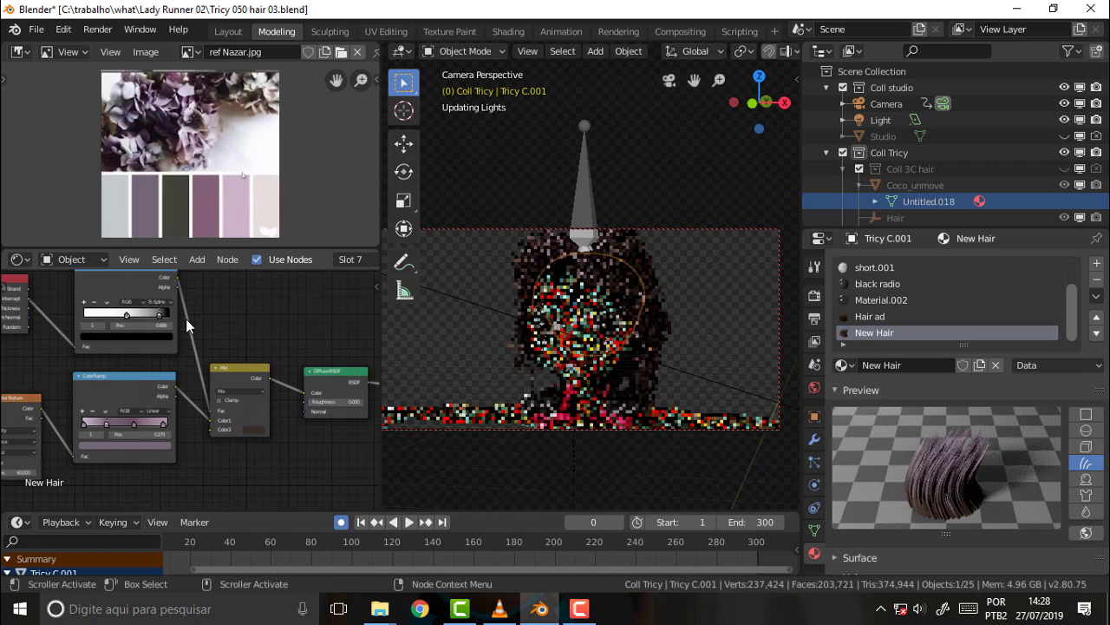
left_click(125, 316)
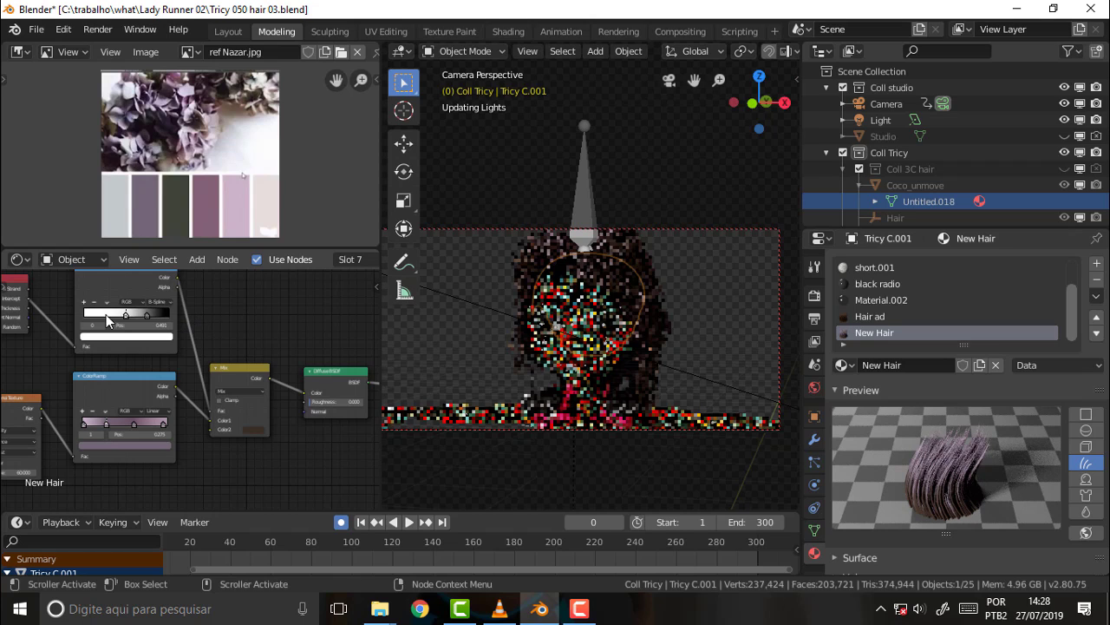
left_click_drag(145, 314, 120, 318)
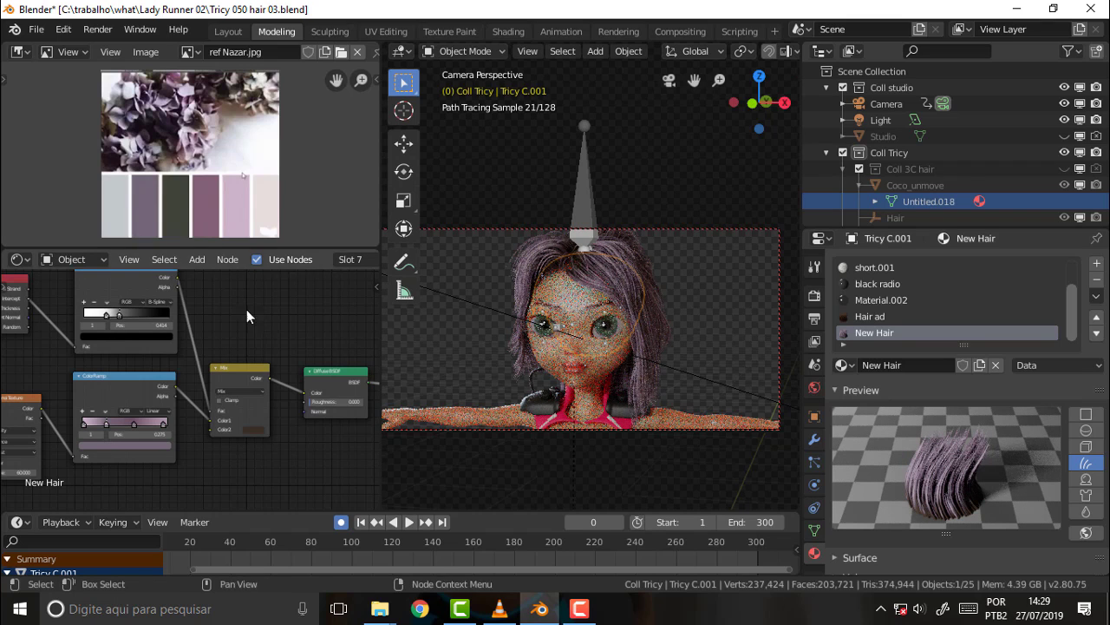
left_click_drag(117, 314, 98, 318)
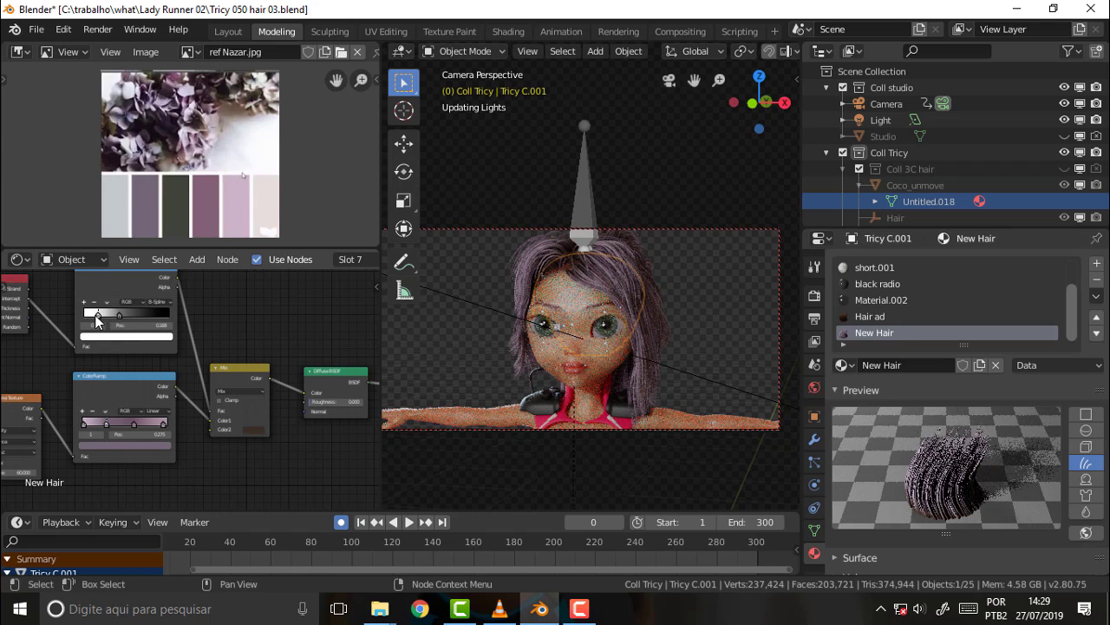
left_click(499, 608)
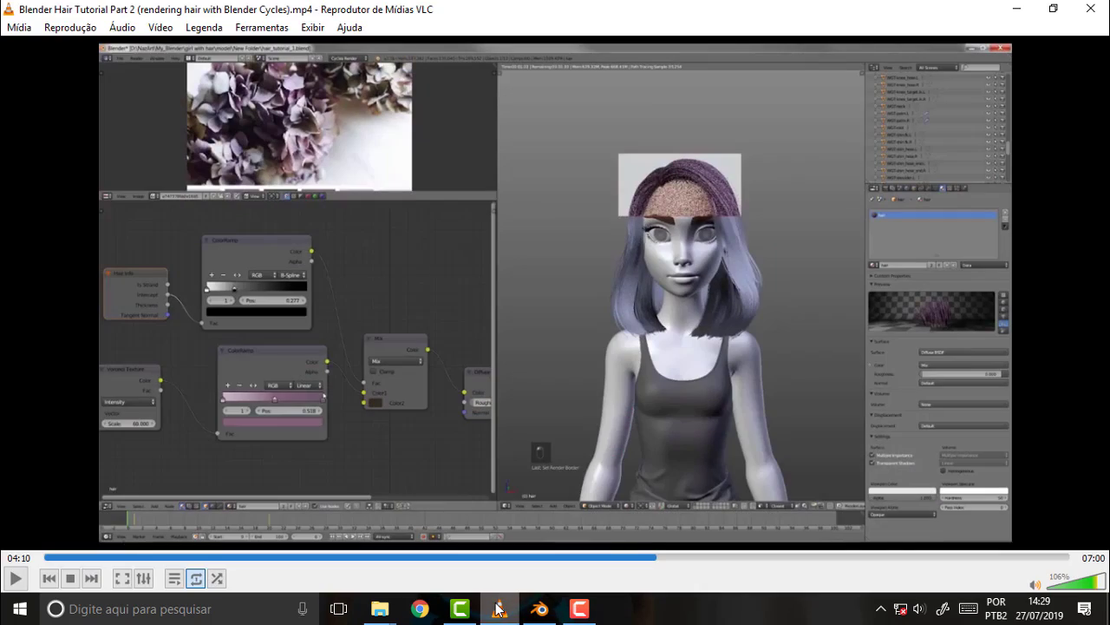
left_click(498, 608)
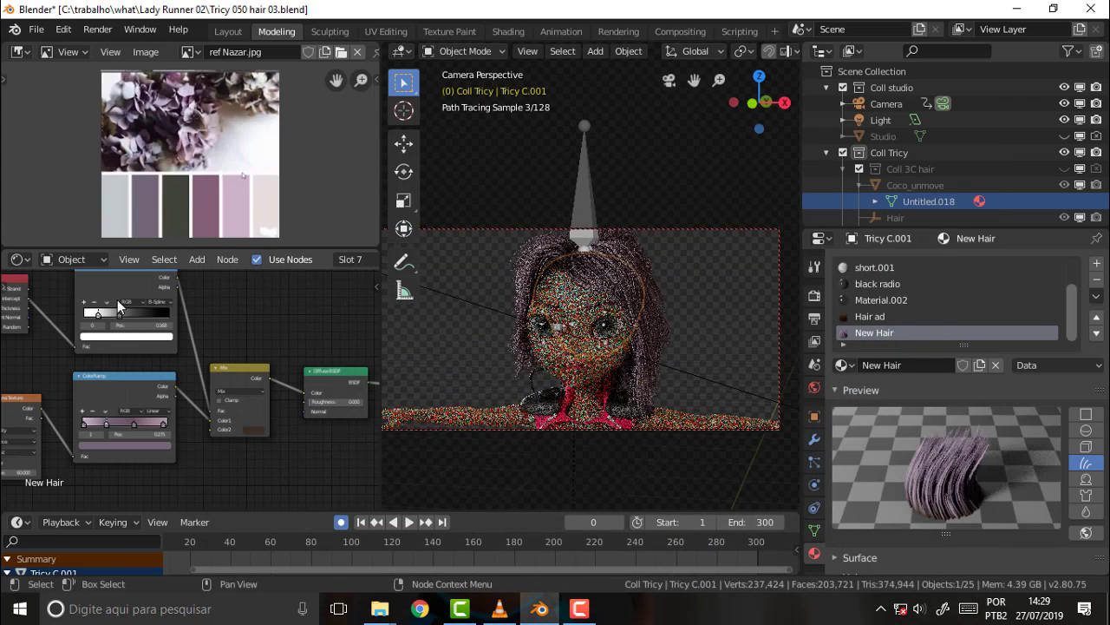
- Shift an upper ColorRamp stop left and pan toward the Mix, Diffuse and Material Output nodes
left_click_drag(123, 315, 67, 314)
left_click(114, 317)
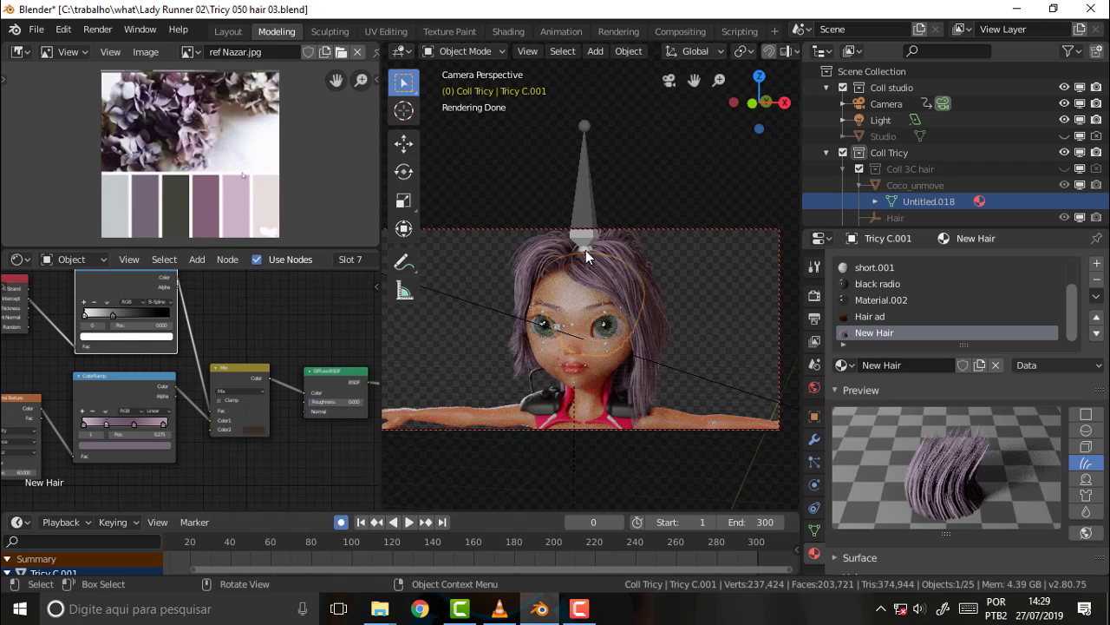
scroll(698, 295, "up", 2)
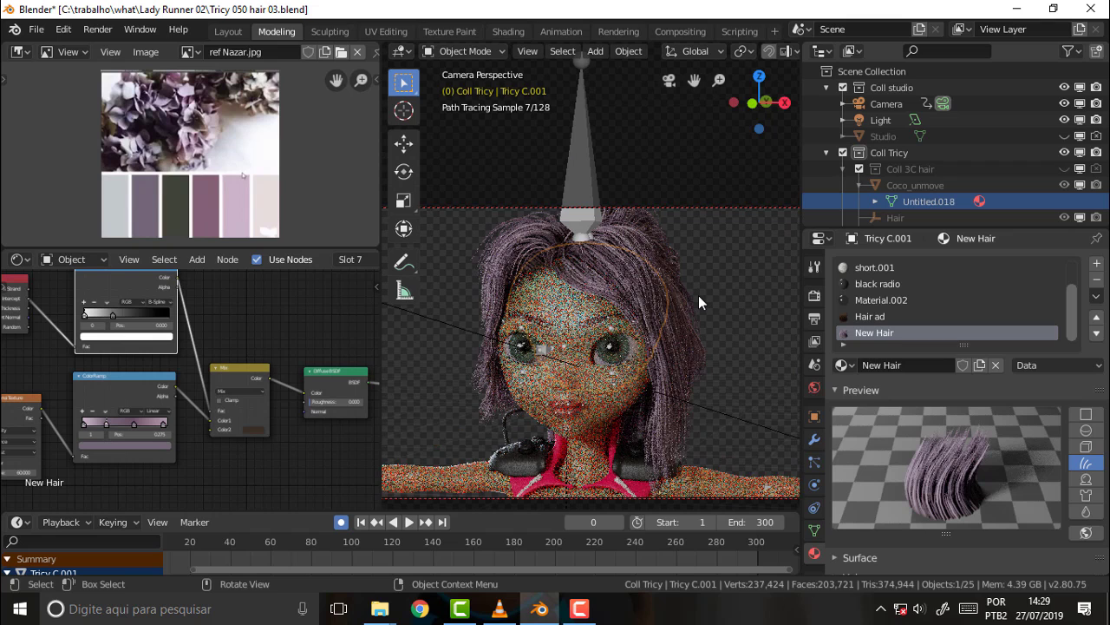
scroll(698, 295, "down", 2)
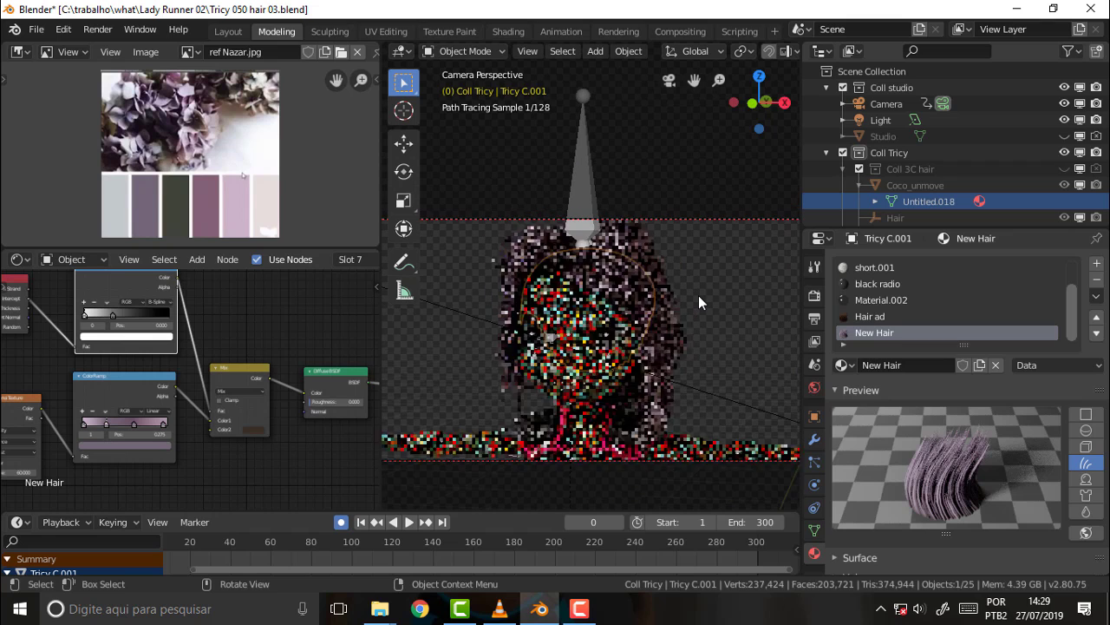
middle_click_drag(290, 320, 175, 280)
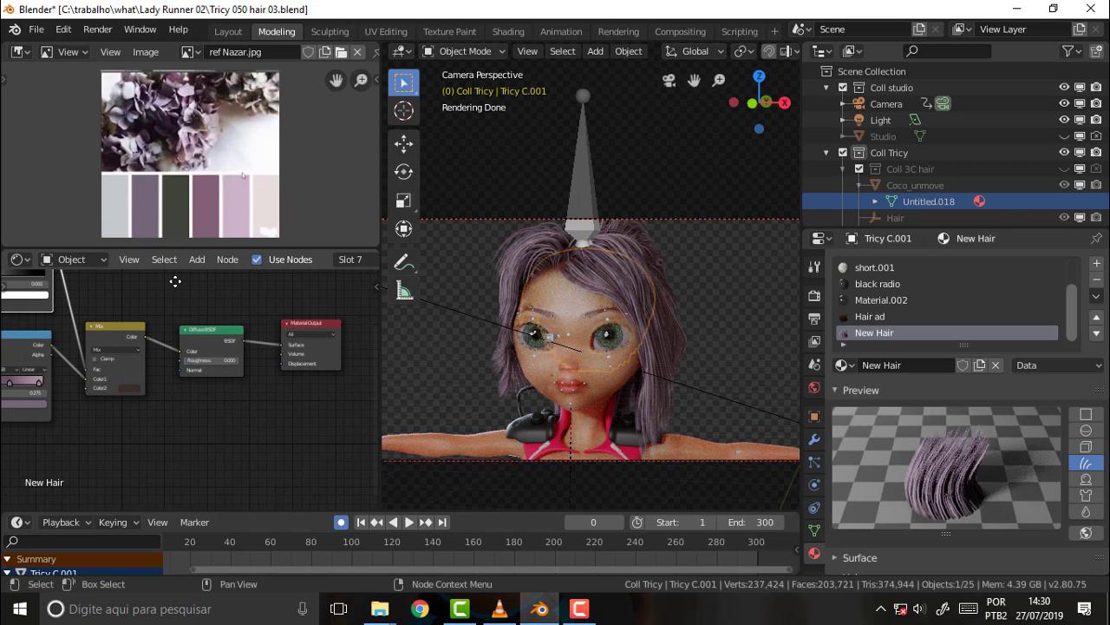
- Insert a Mix Shader between the Diffuse BSDF and the Material Output
left_click_drag(302, 319, 358, 321)
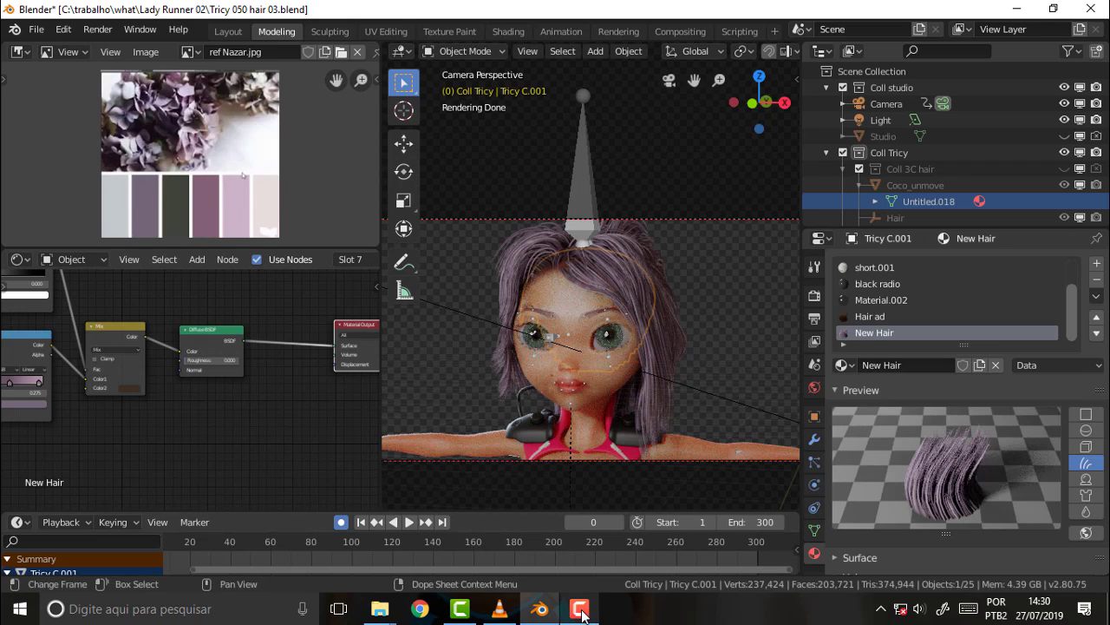
key("shift+a")
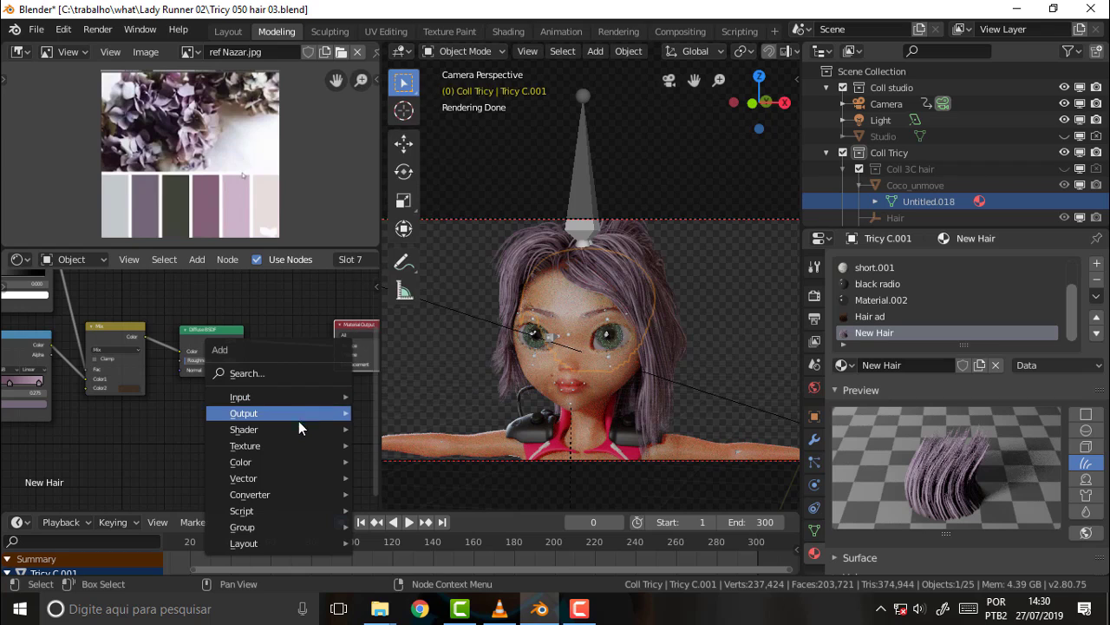
mouse_move(260, 429)
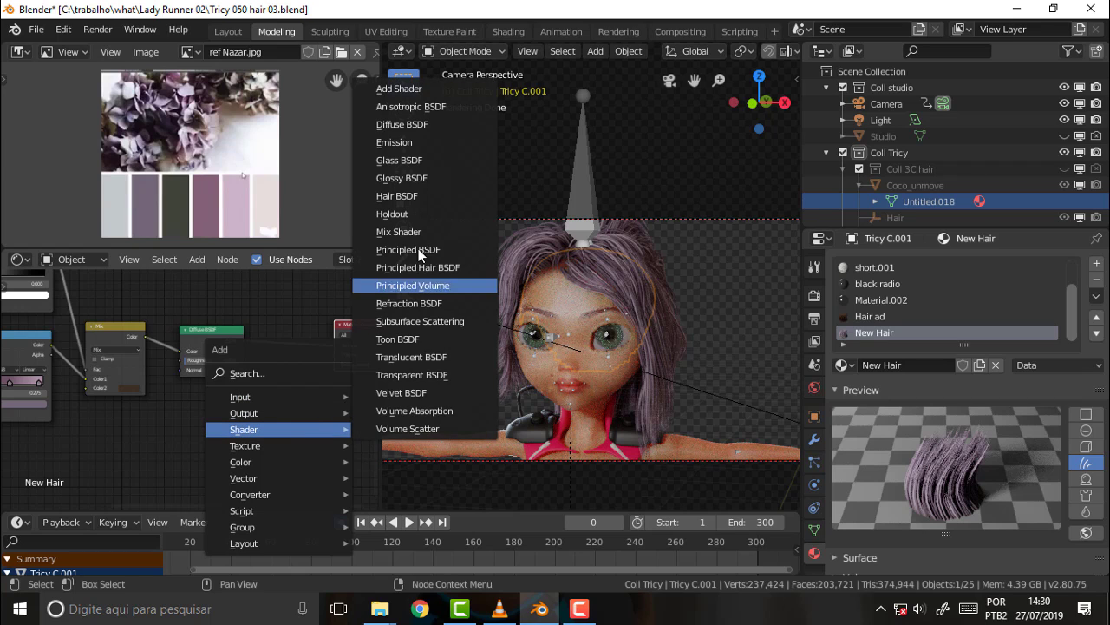
left_click(399, 232)
left_click(279, 337)
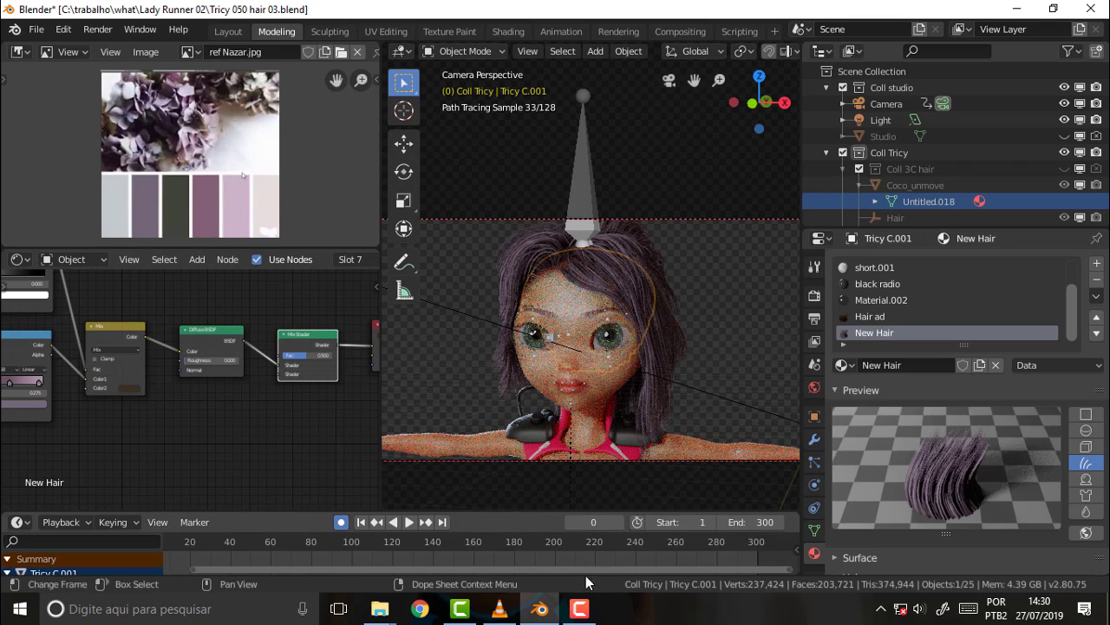
- Add a Hair BSDF below the Diffuse BSDF as the Mix Shader's second shader
key("shift+a")
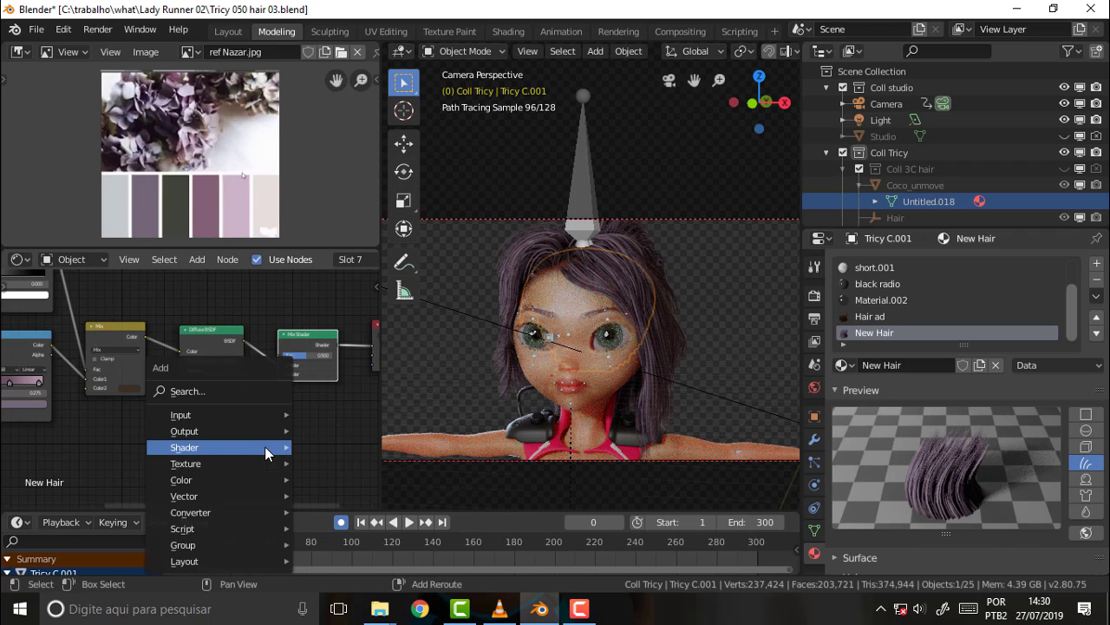
mouse_move(184, 446)
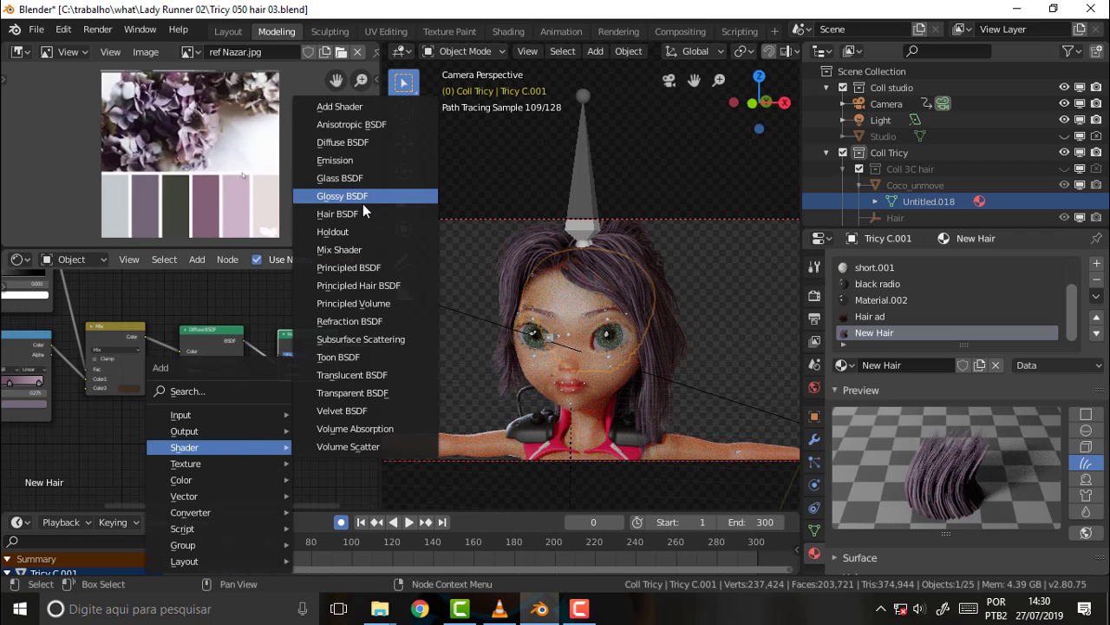
left_click(363, 215)
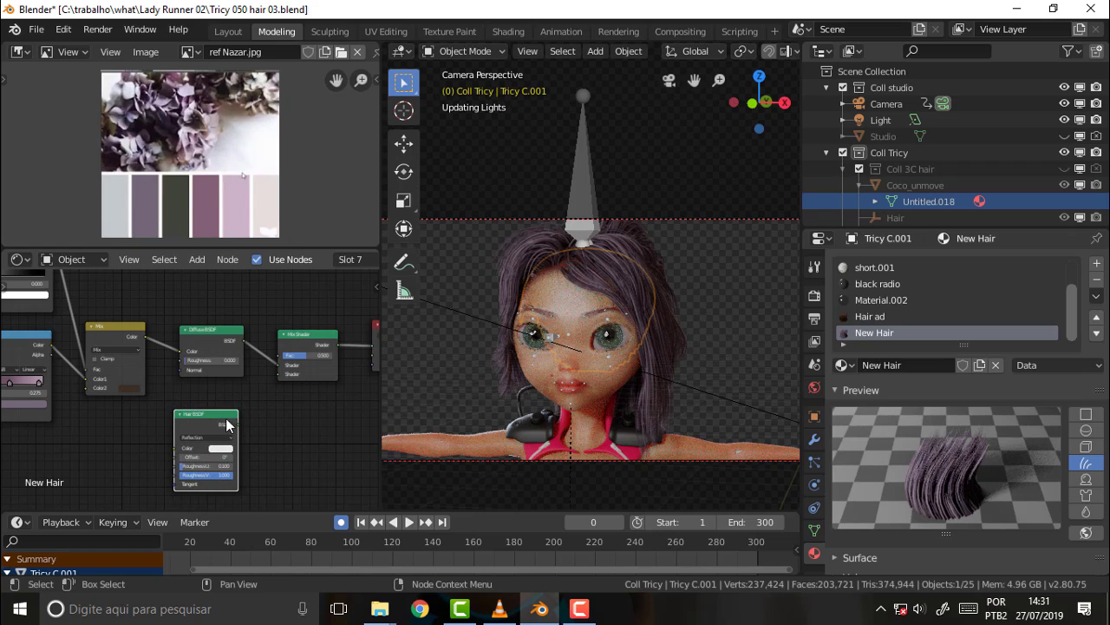
left_click(228, 425)
left_click_drag(237, 424, 275, 373)
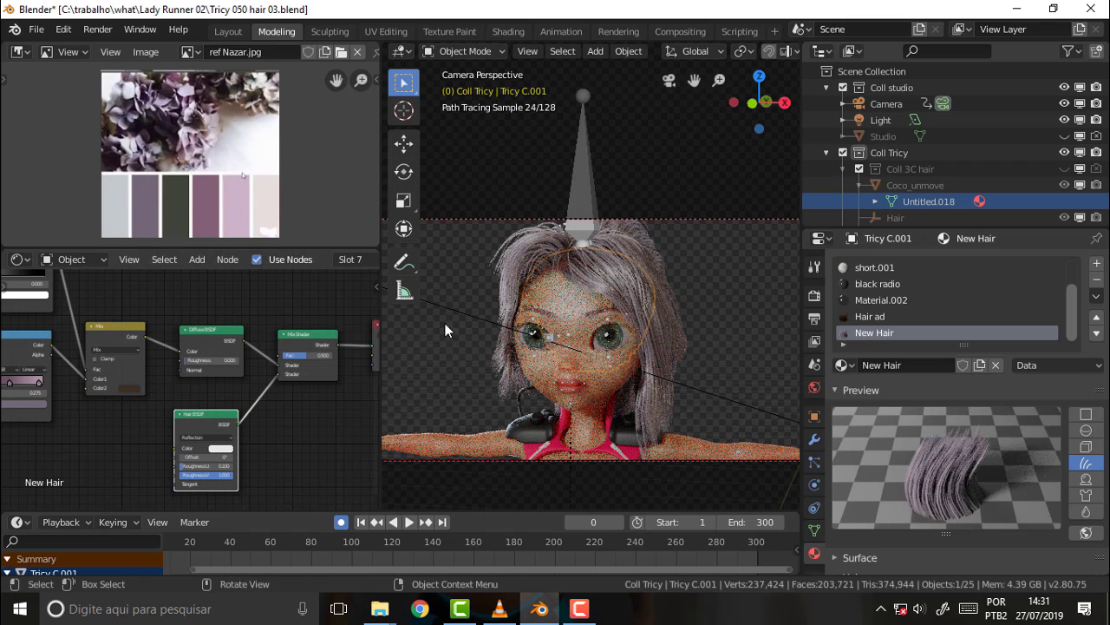
left_click(593, 620)
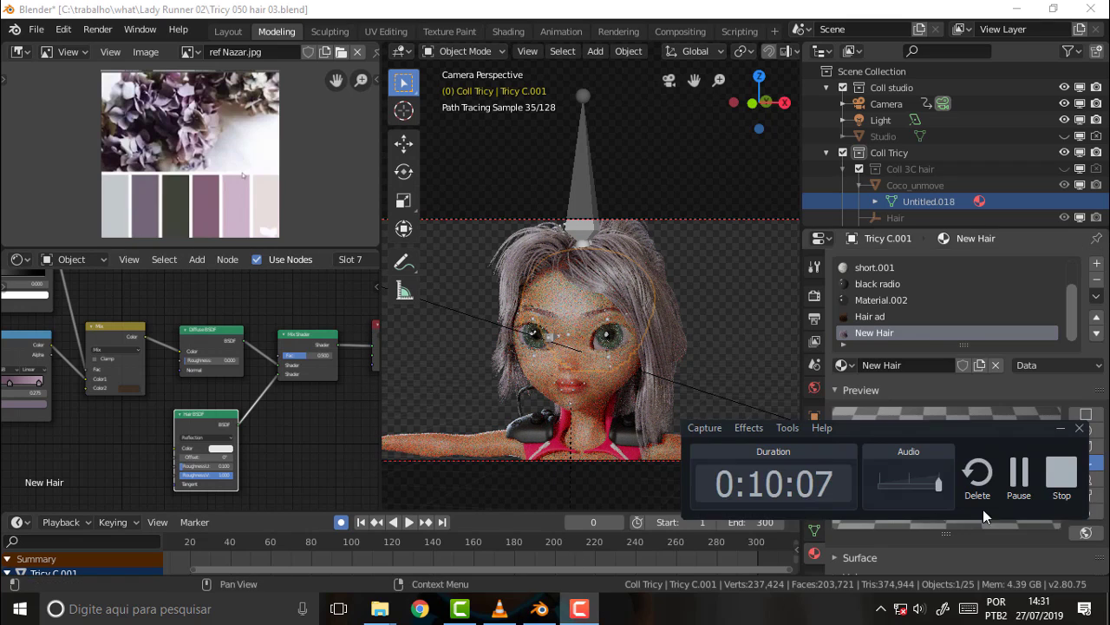
left_click(1021, 476)
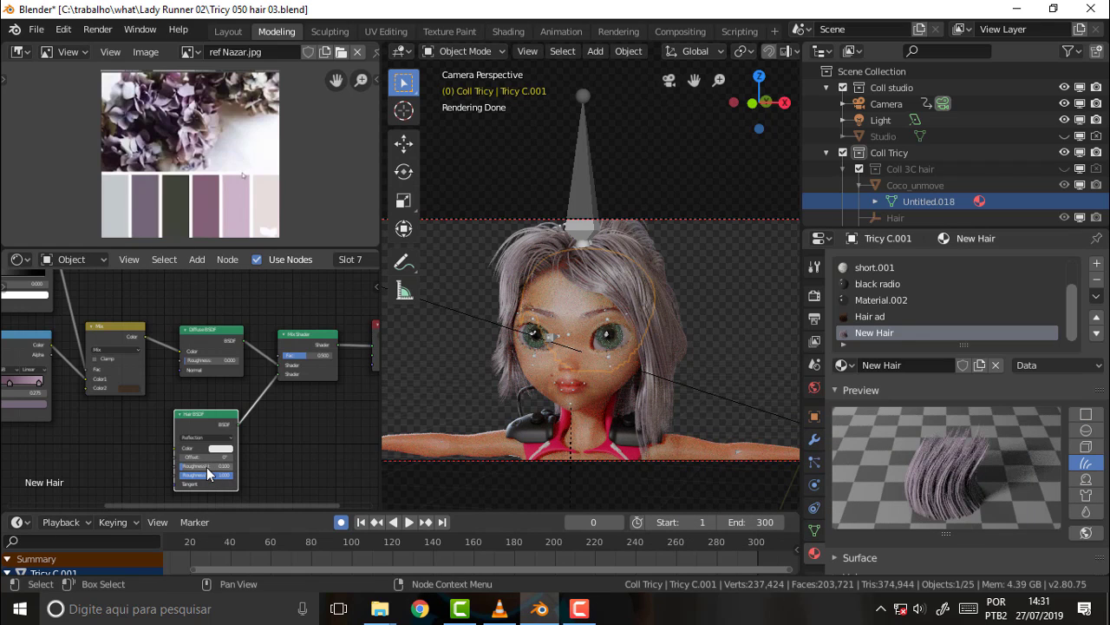
- Change the Hair BSDF's Roughness and RoughnessV, and feed the Mix colour into its Color
left_click(207, 467)
key("Return")
left_click(209, 475)
key("Return")
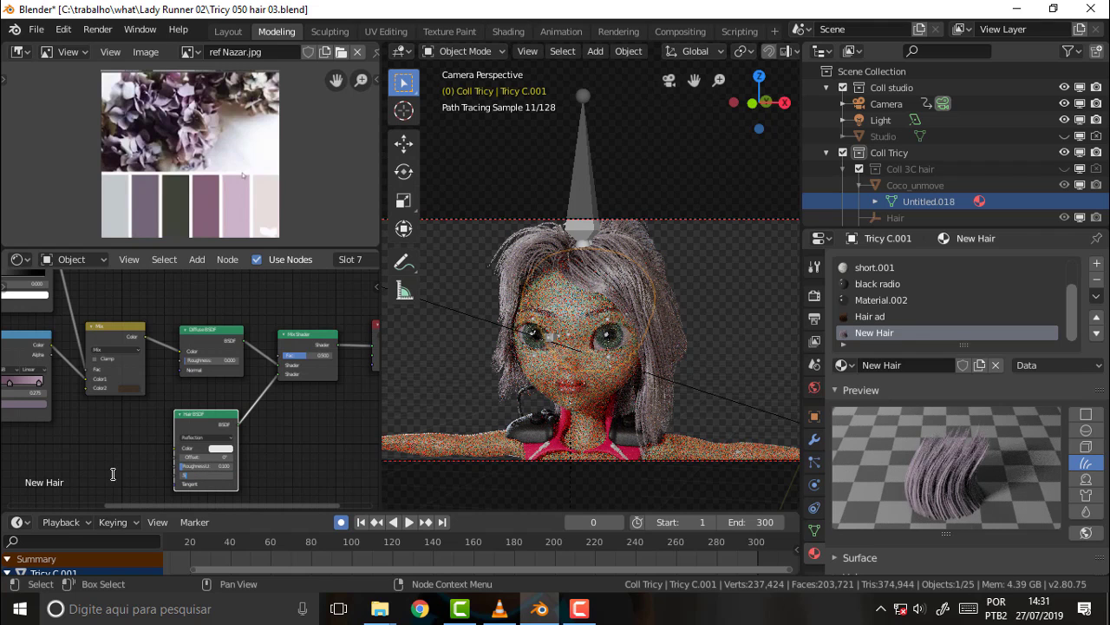
key("Return")
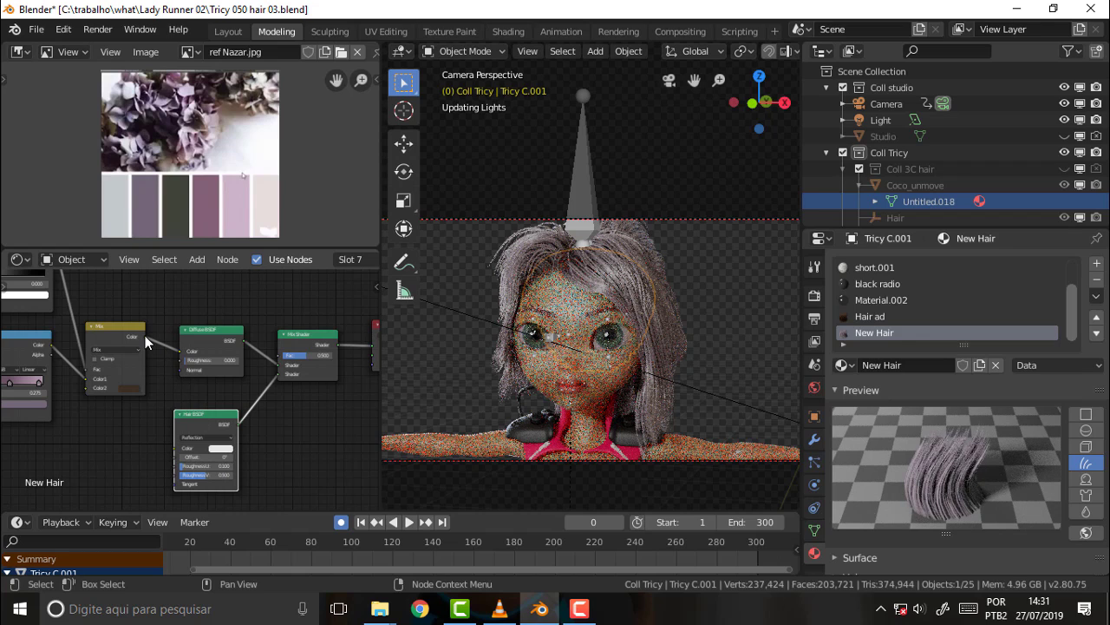
left_click_drag(146, 341, 175, 448)
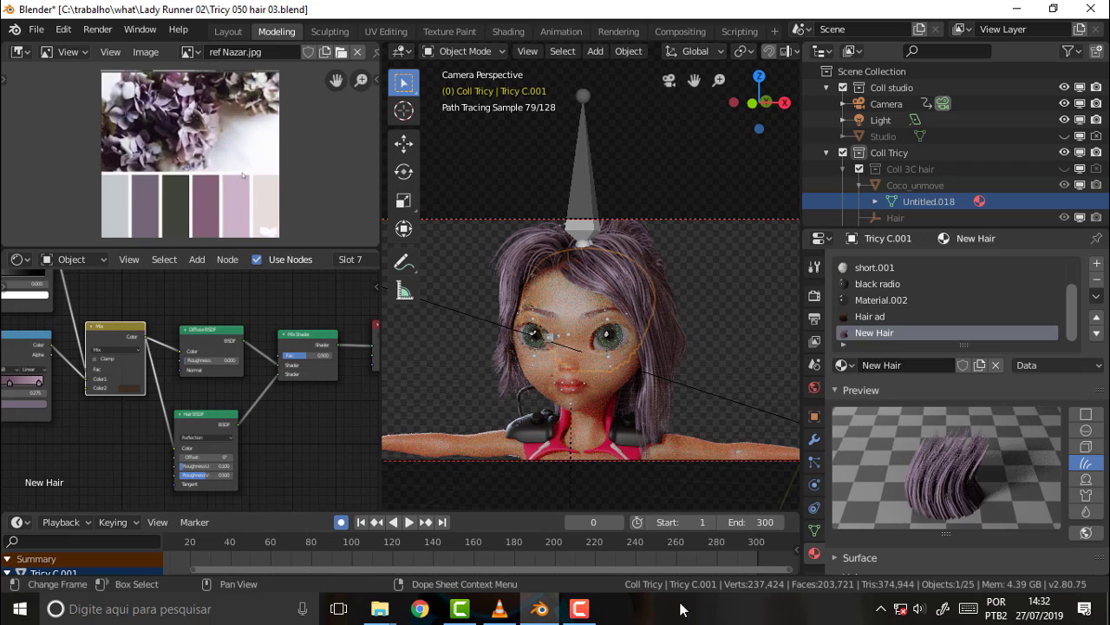
mouse_move(341, 461)
middle_mouse_down()
mouse_move(333, 371)
mouse_move(334, 404)
middle_mouse_up()
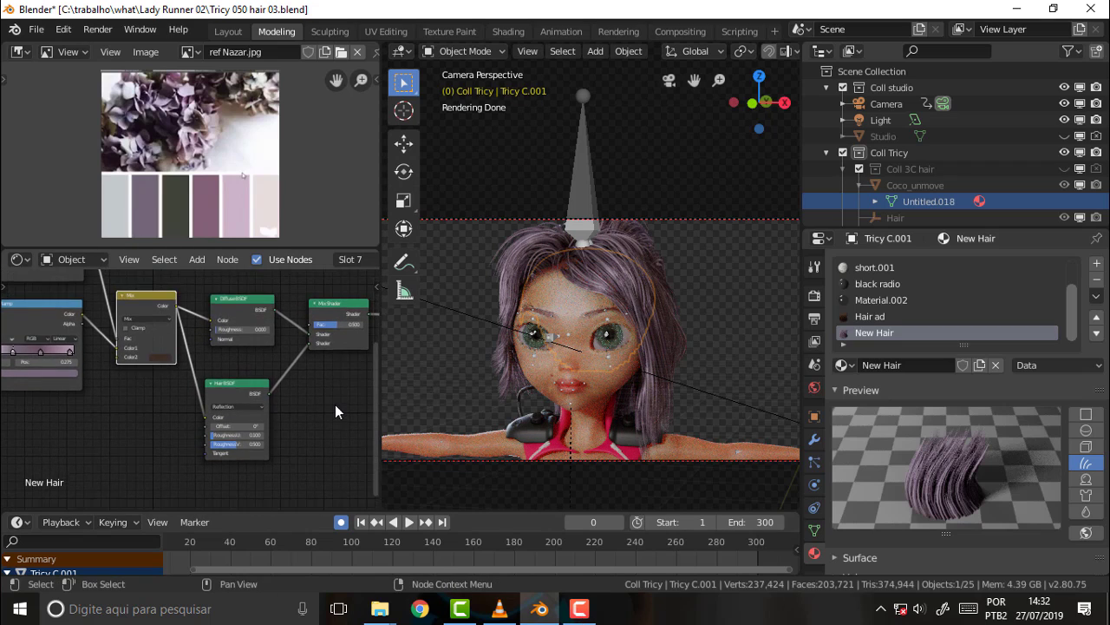
key("shift+a")
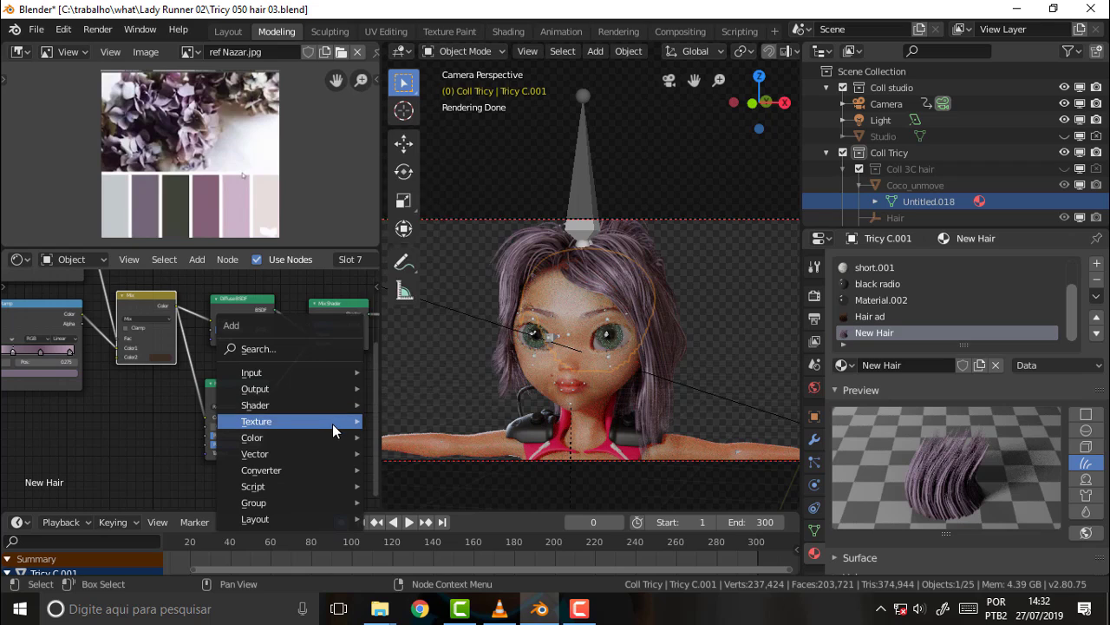
mouse_move(260, 437)
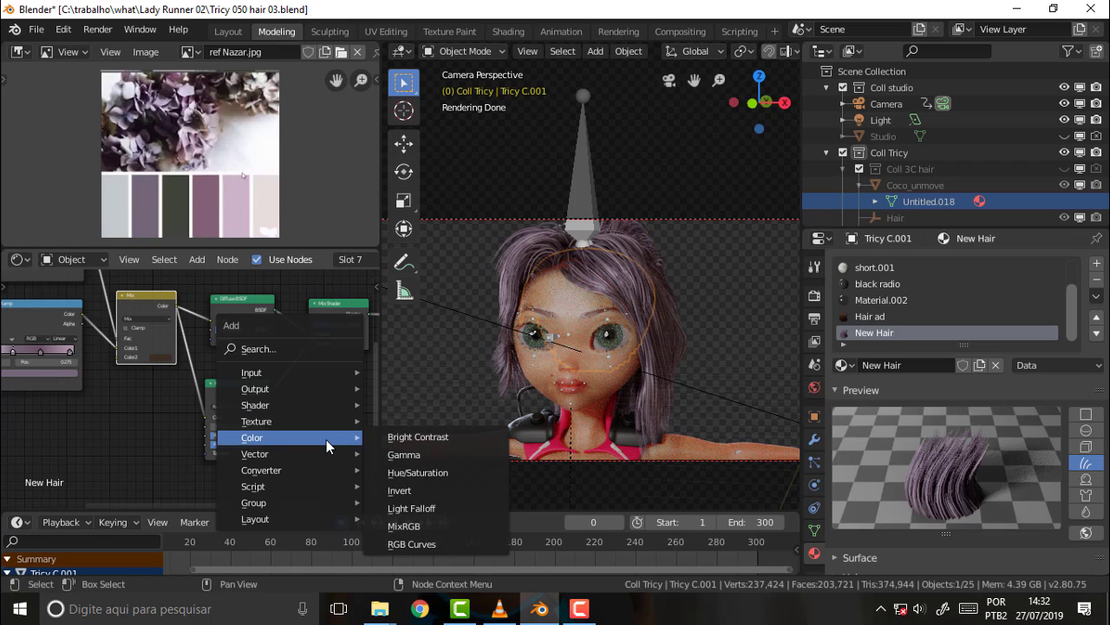
- Add a Hue/Saturation/Value node routing the Mix colour into the Hair BSDF Color
left_click(417, 471)
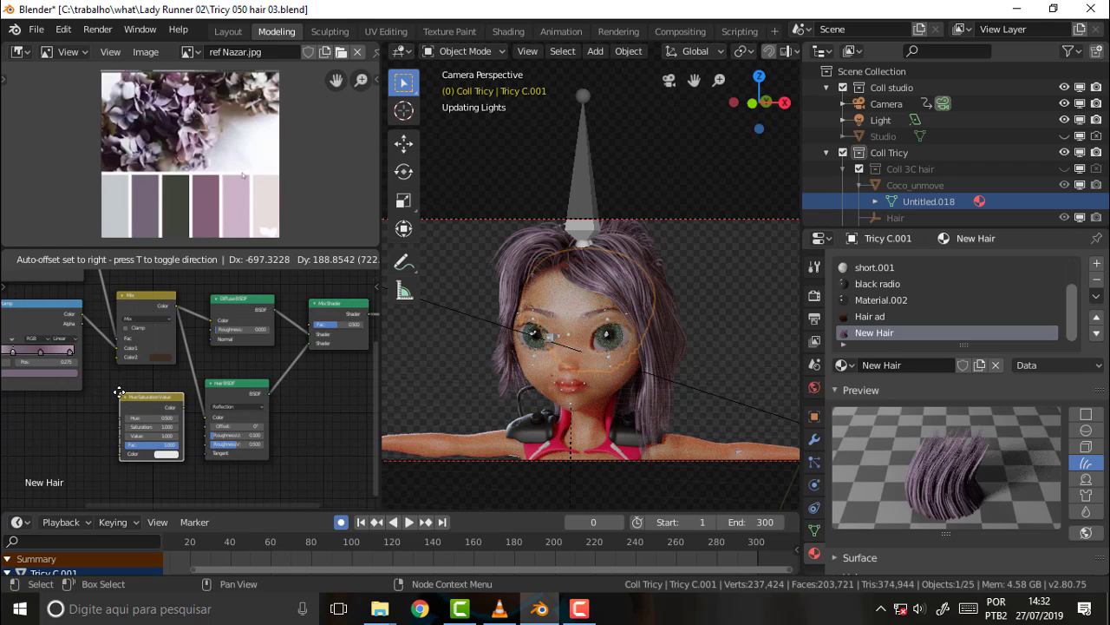
left_click(124, 396)
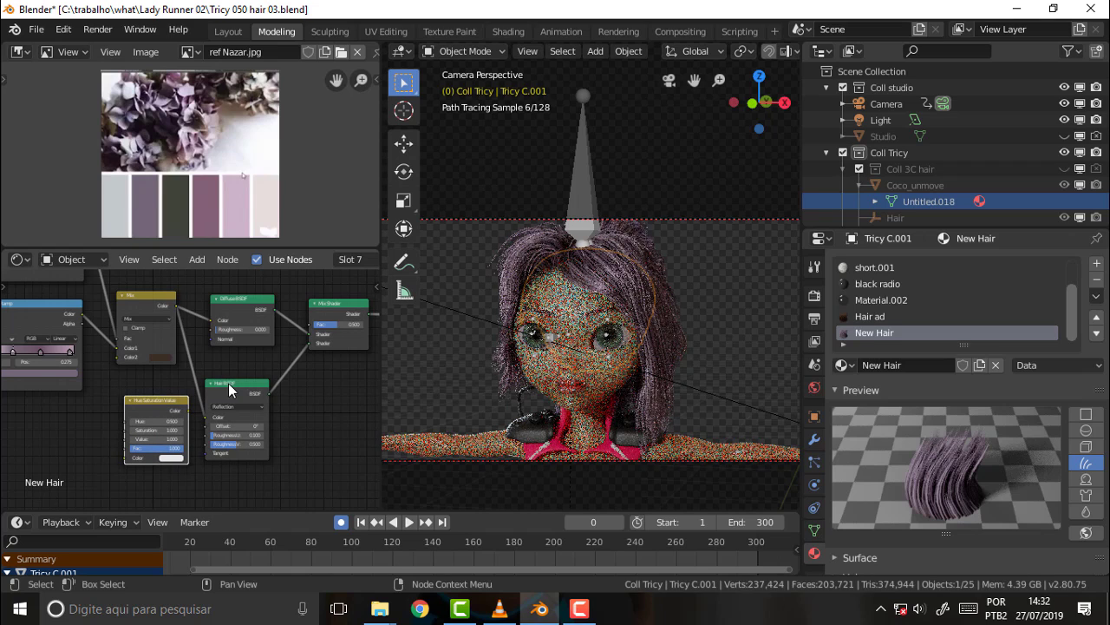
left_click_drag(228, 383, 263, 388)
left_click_drag(161, 394, 185, 399)
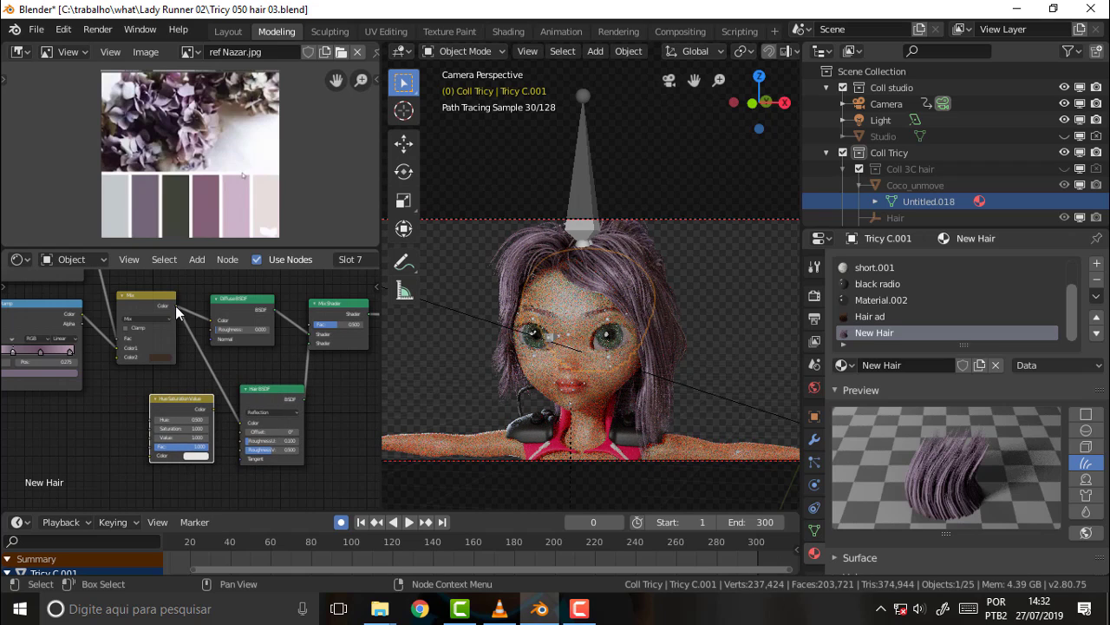
left_click_drag(175, 305, 151, 456)
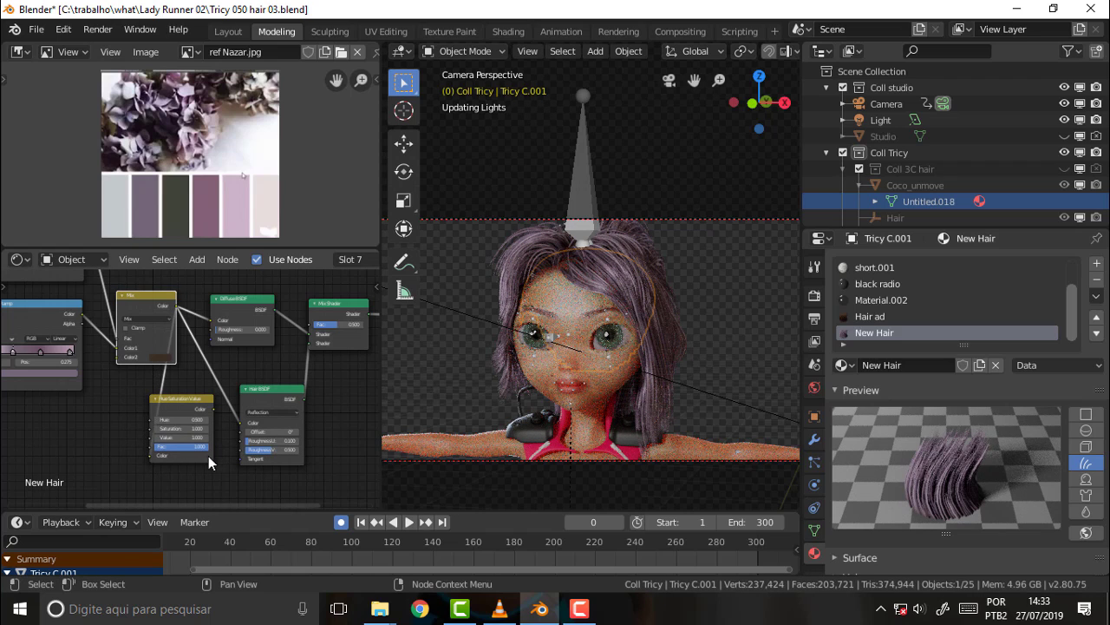
left_click_drag(214, 409, 239, 421)
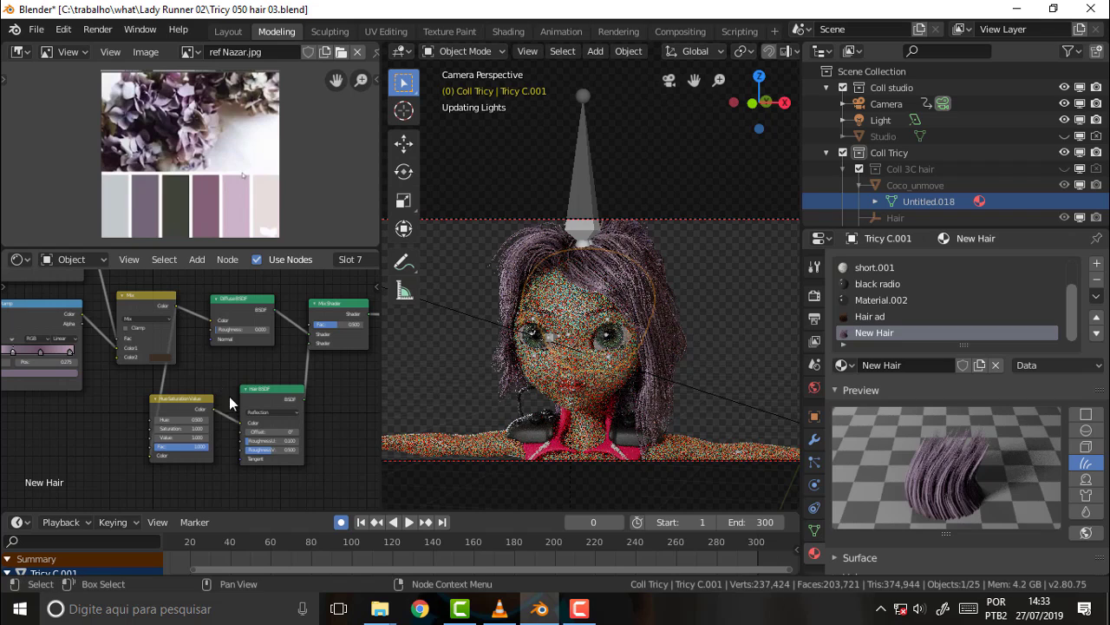
left_click(175, 397)
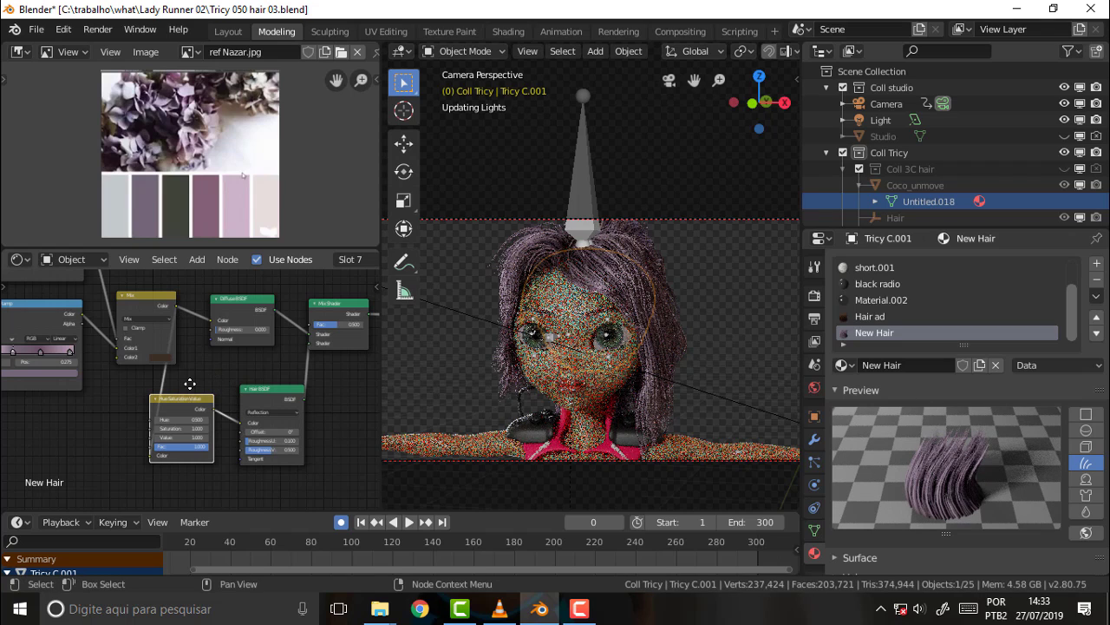
left_click_drag(185, 397, 196, 383)
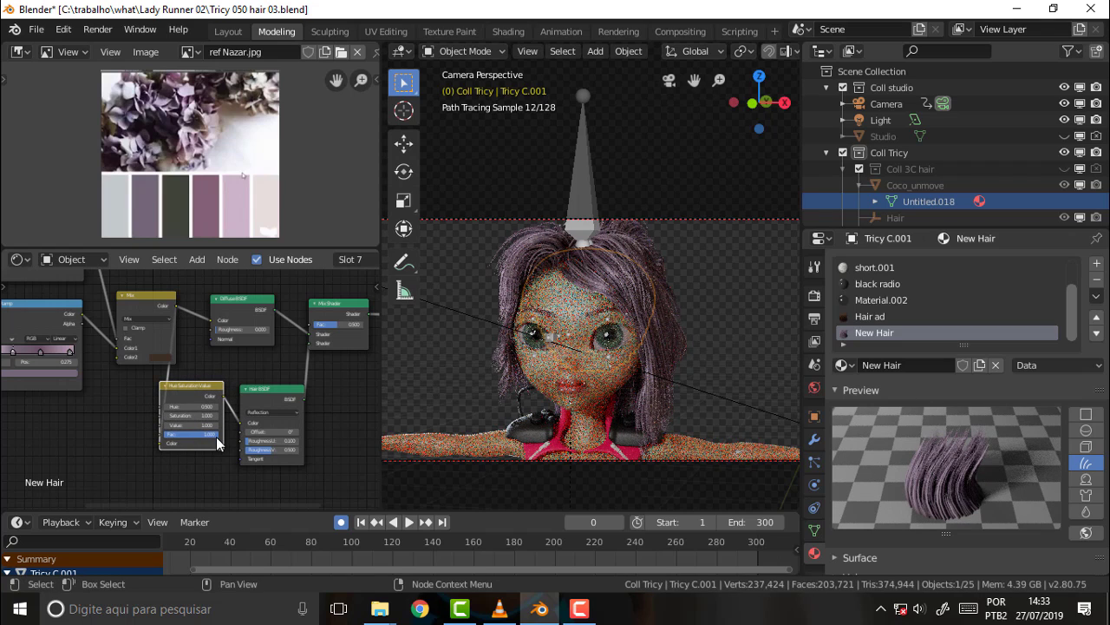
- Set the Hue/Saturation/Value node's Value to 0.500 after trying 2.000
left_click_drag(207, 424, 227, 424)
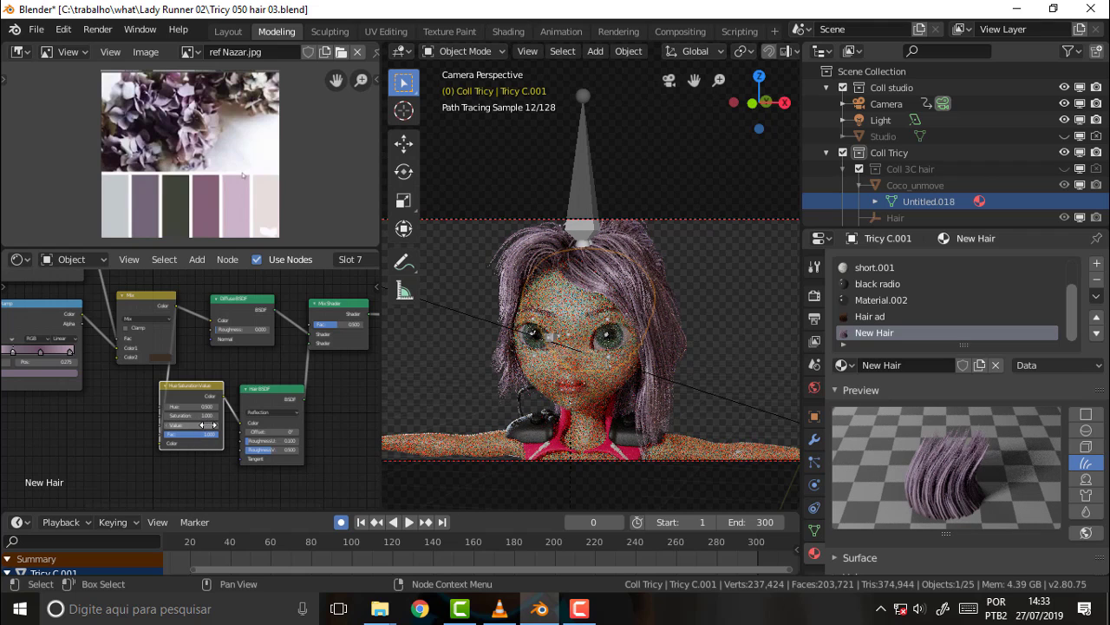
left_click(203, 426)
key("Return")
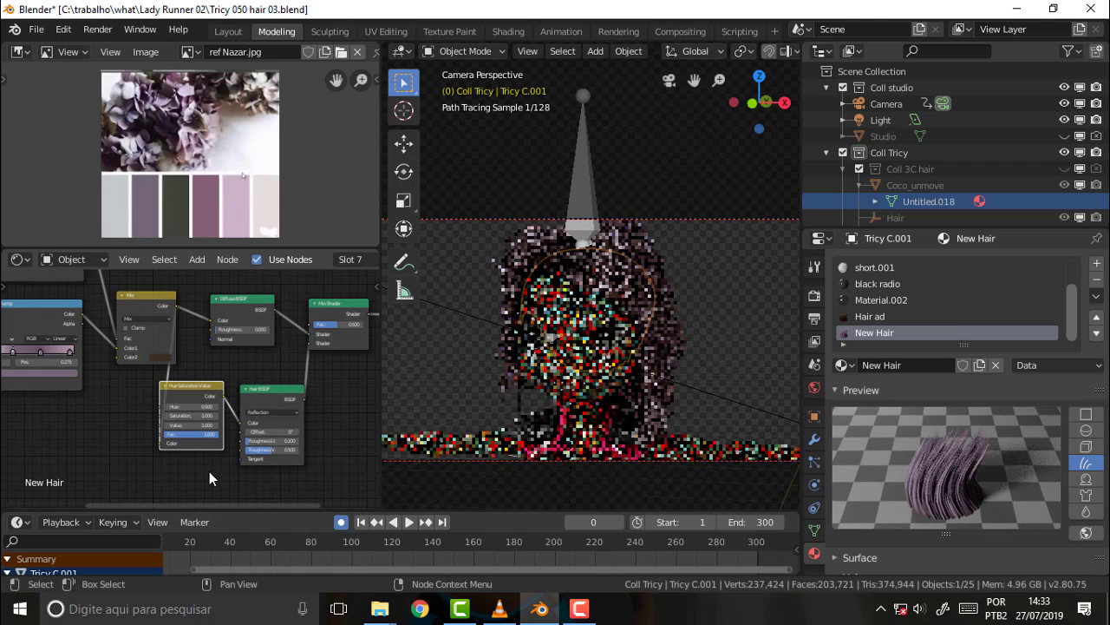
left_click(191, 424)
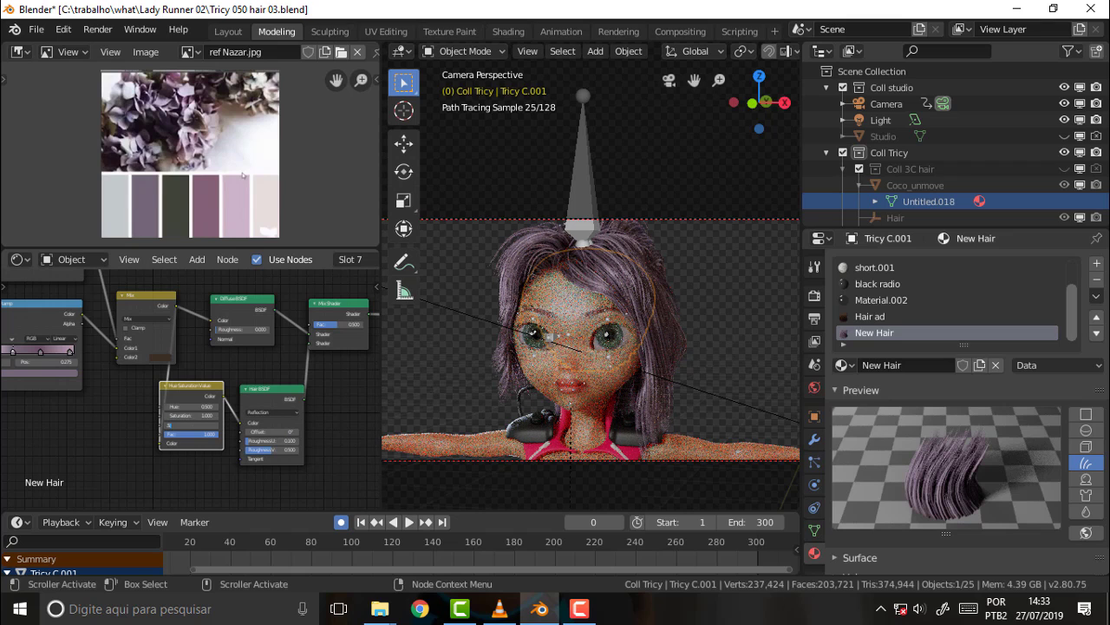
key("Return")
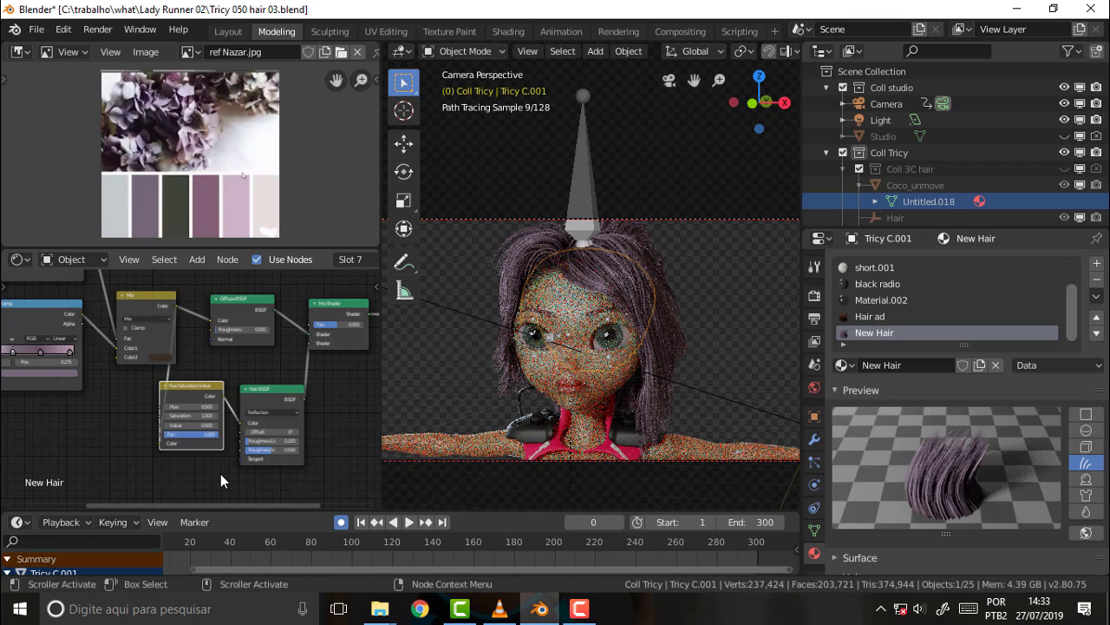
- Try Hue values of 1.000, 0.500 and 0.000 on the Hue/Saturation/Value node
left_click(206, 407)
key("Return")
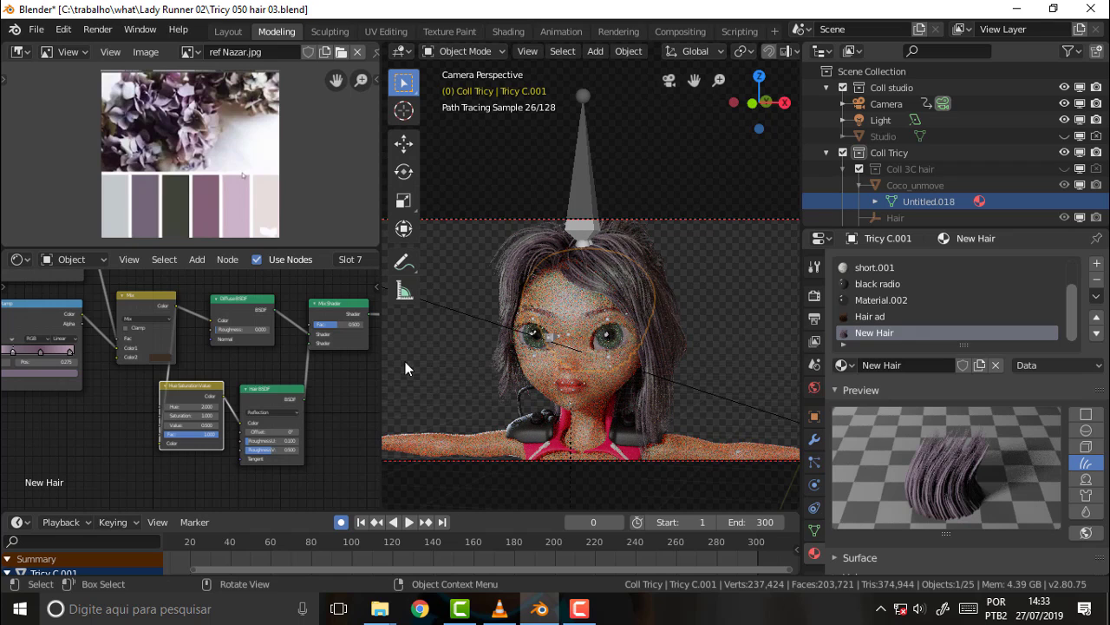
left_click(204, 407)
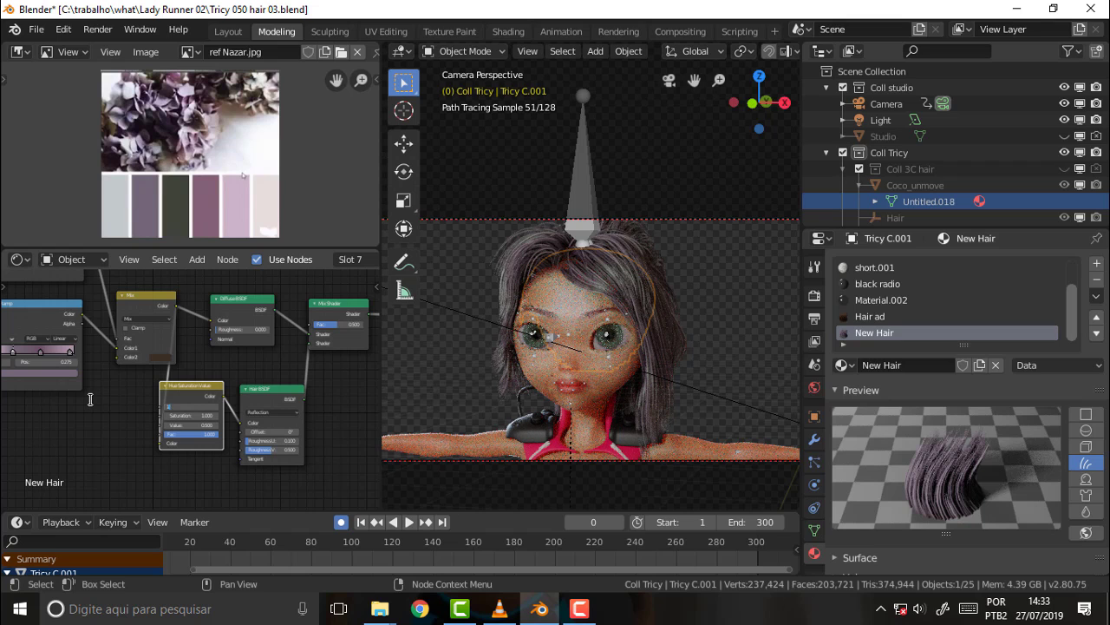
key("Return")
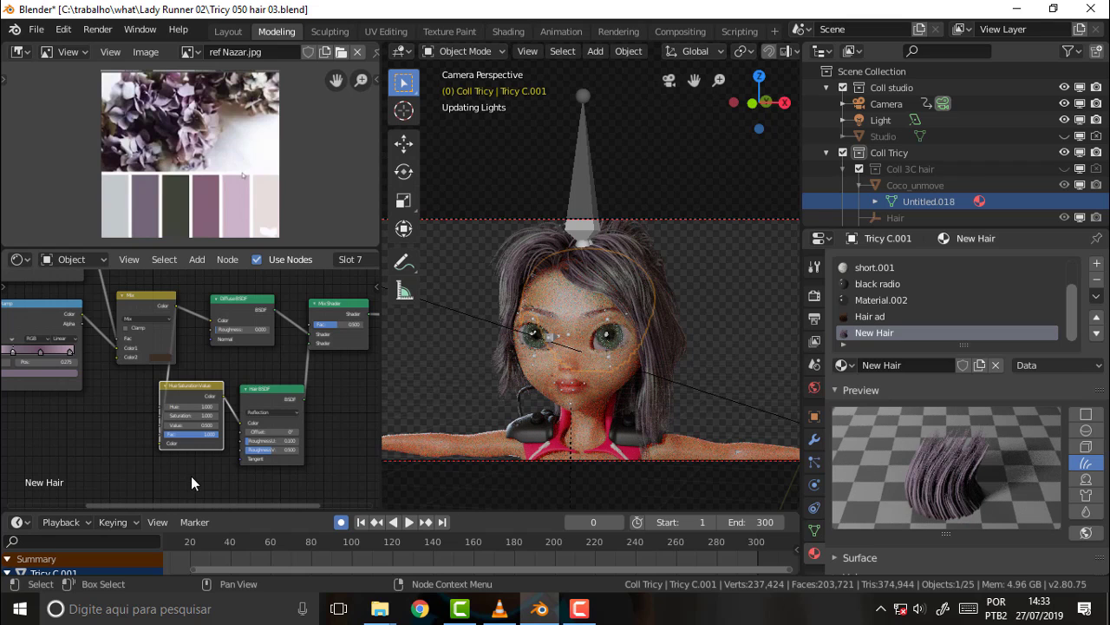
left_click(212, 406)
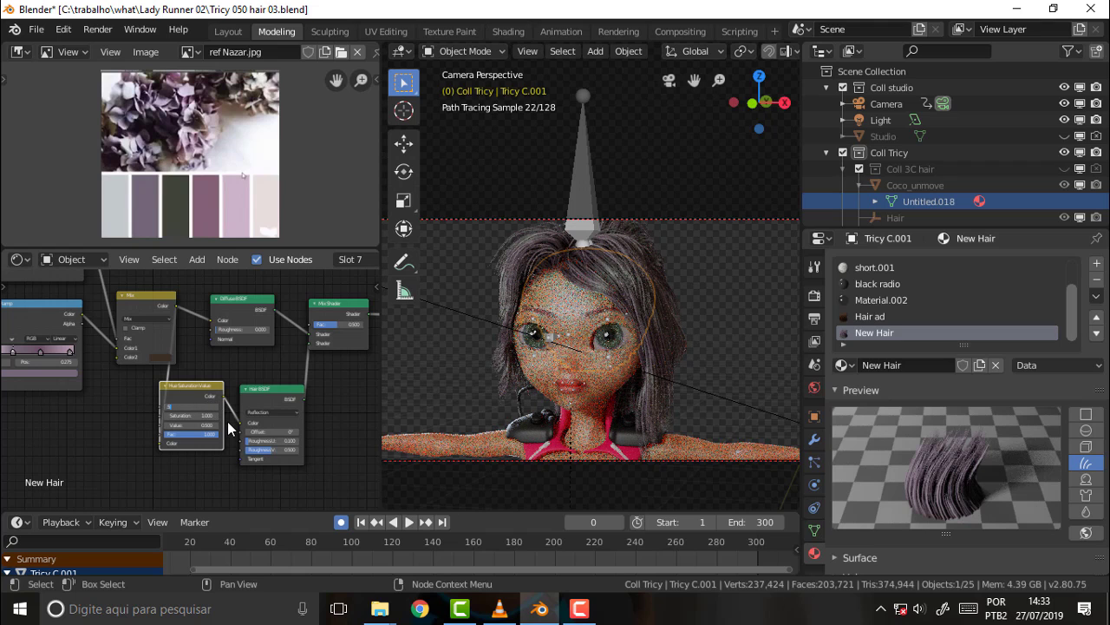
key("Return")
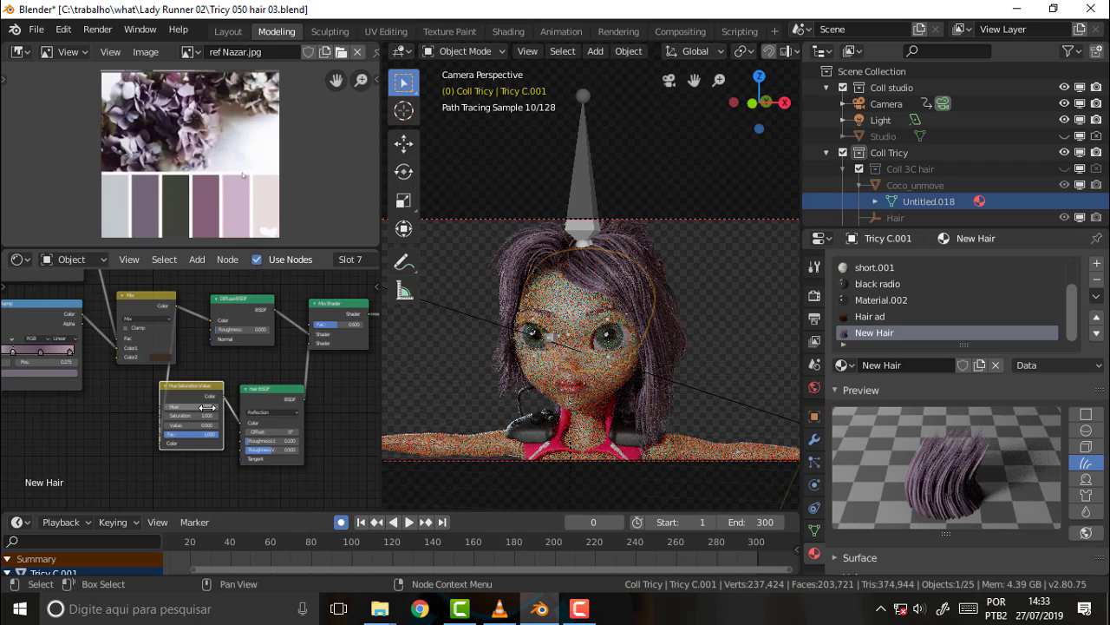
left_click(208, 407)
key("Return")
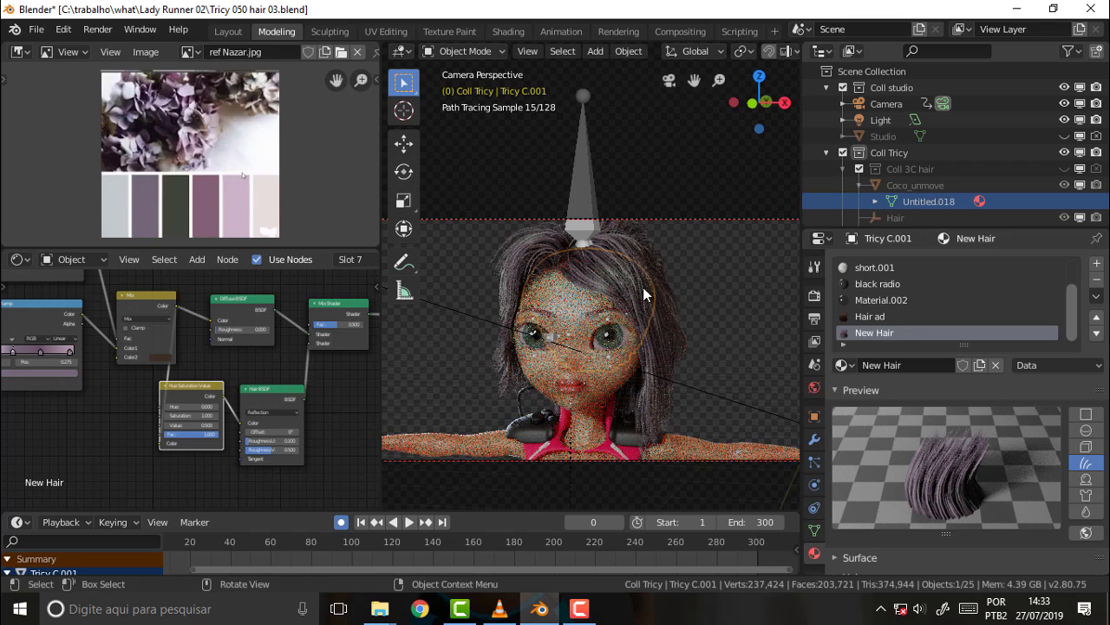
left_click(191, 406)
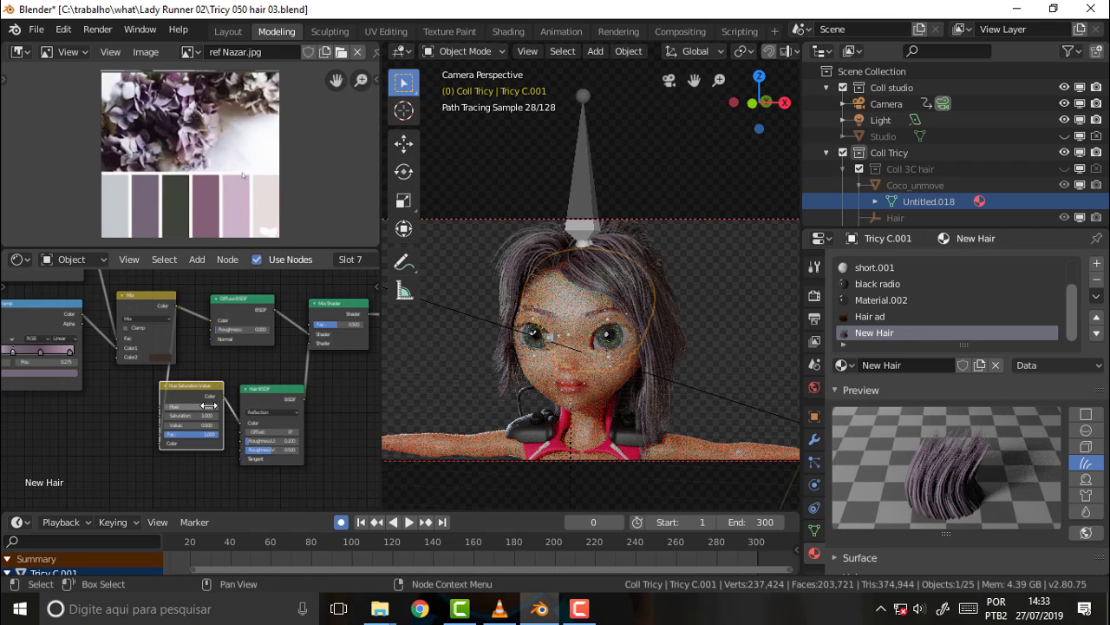
- Set Hue to 0.5 and insert a second Mix Shader before the Material Output
type("0.5")
key("Return")
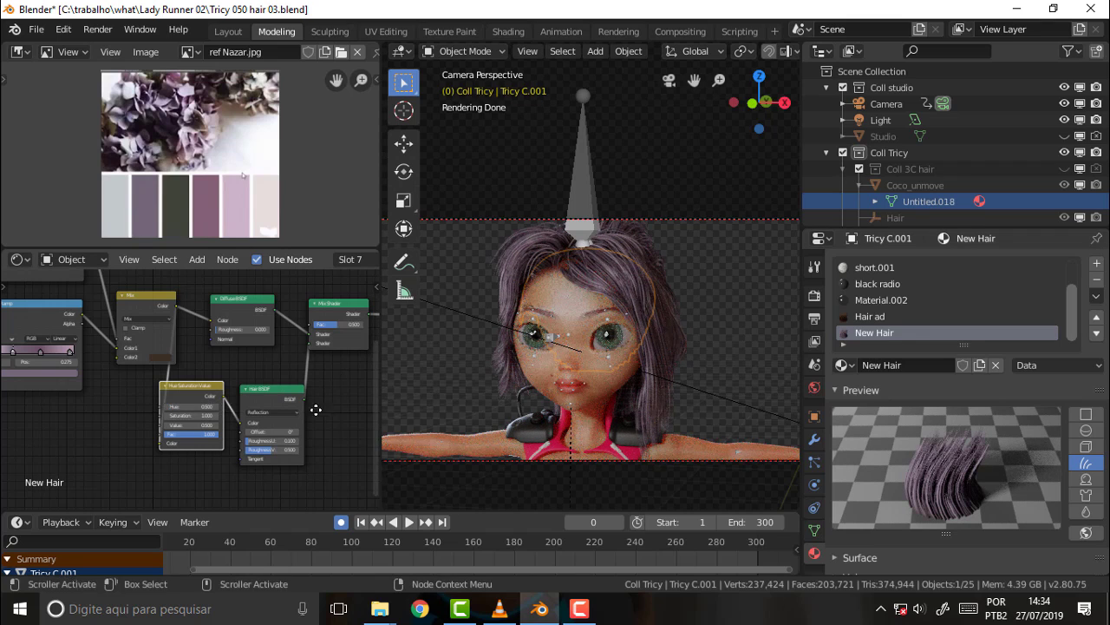
middle_click_drag(315, 409, 163, 412)
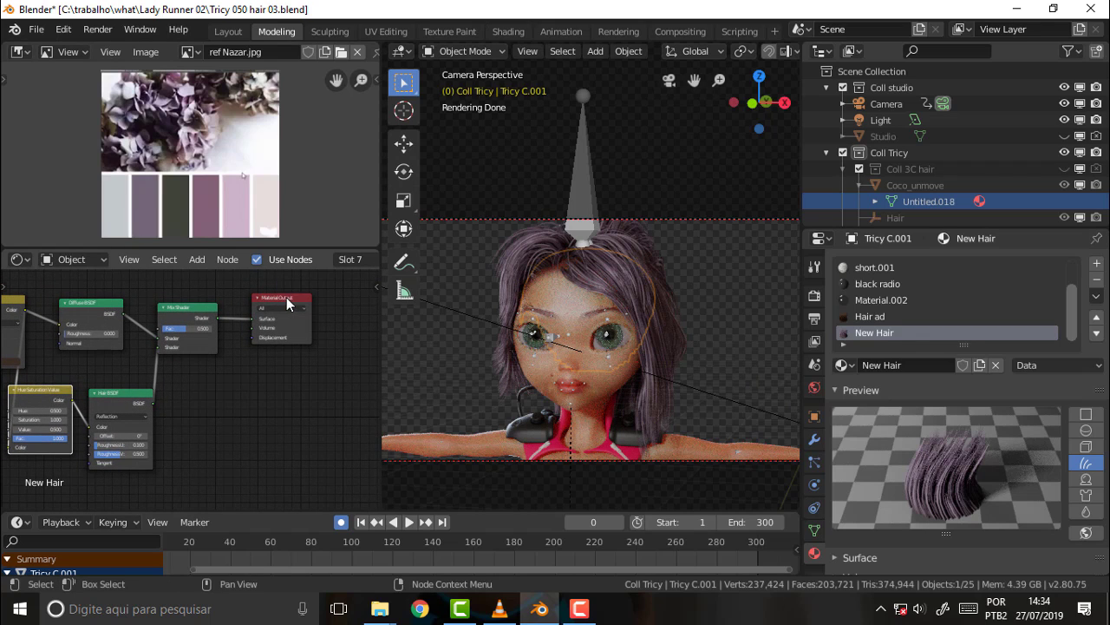
left_click_drag(286, 297, 343, 307)
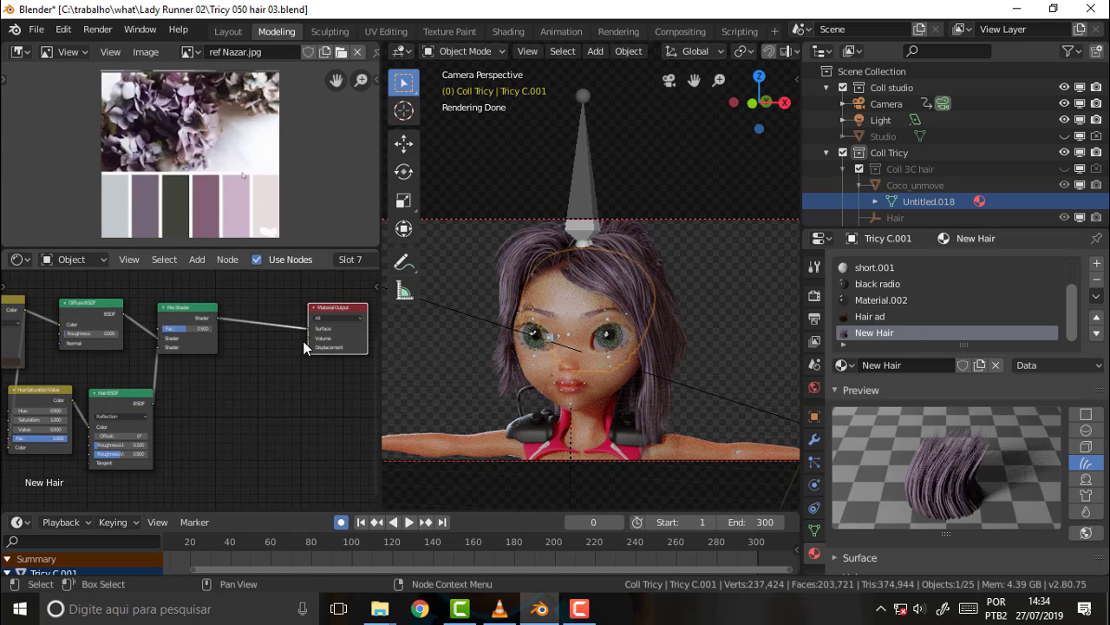
key("shift+a")
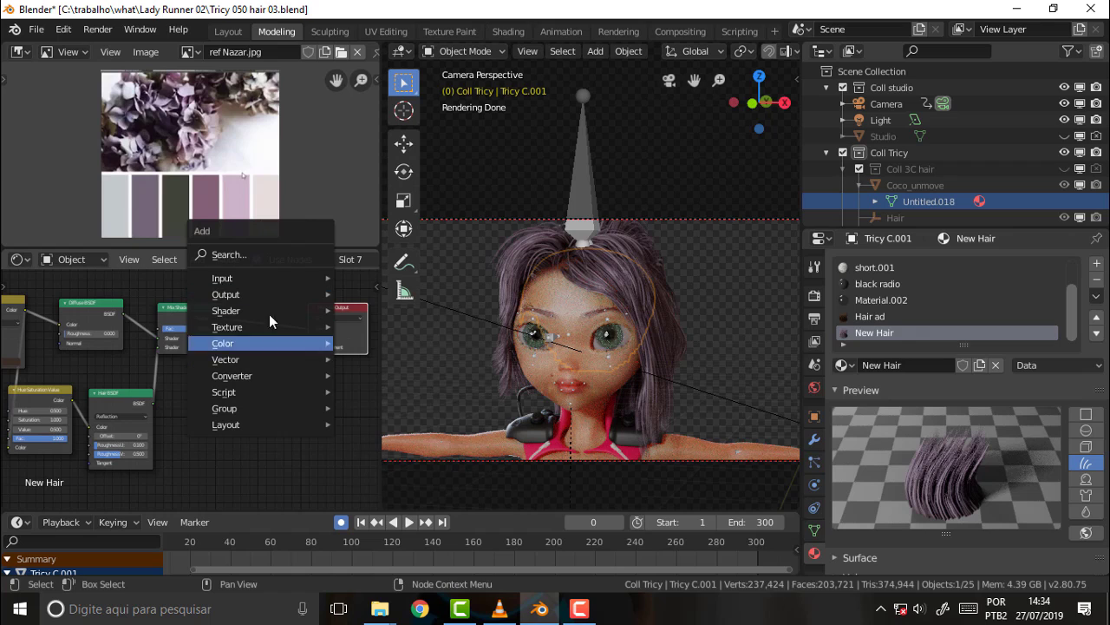
mouse_move(260, 311)
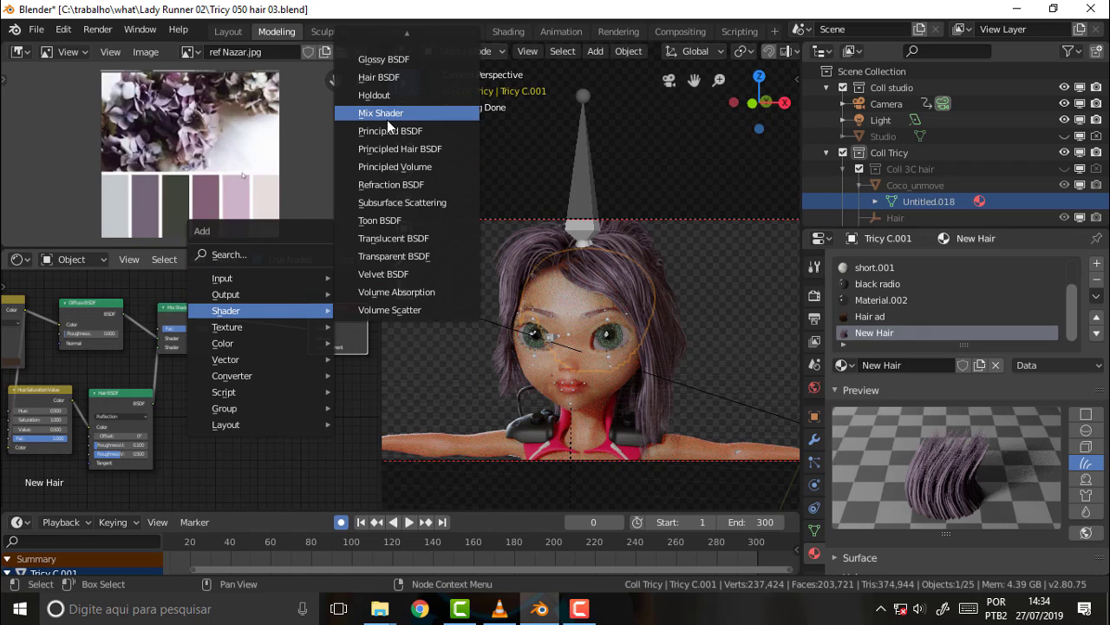
left_click(380, 112)
left_click(239, 316)
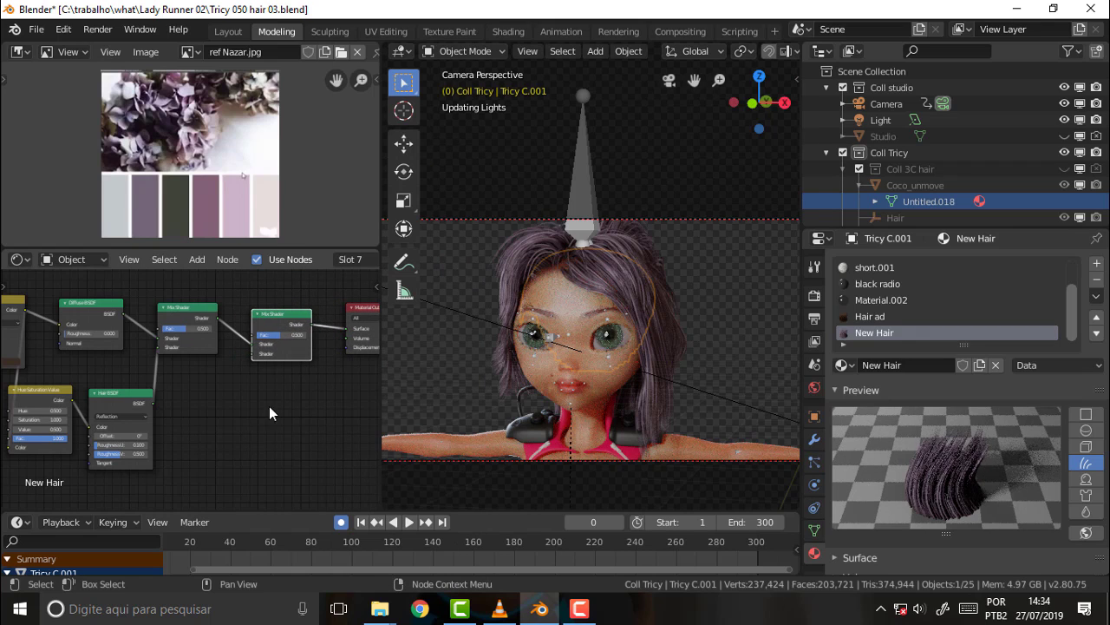
- Add a new Hair BSDF below the Mix Shaders with Component set to Transmission
key("shift+a")
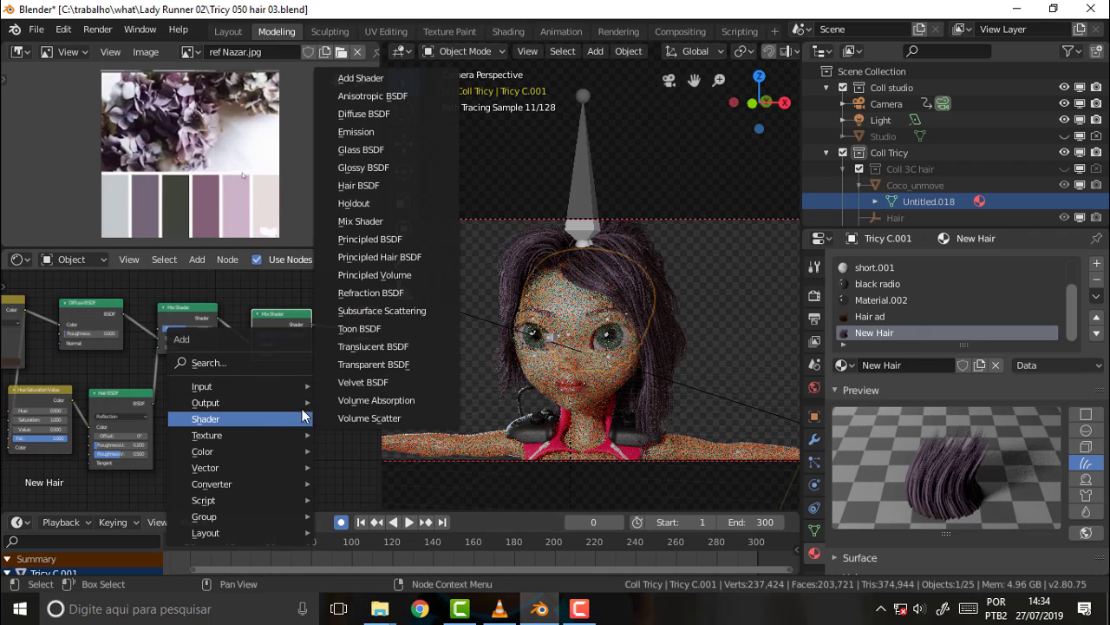
left_click(413, 185)
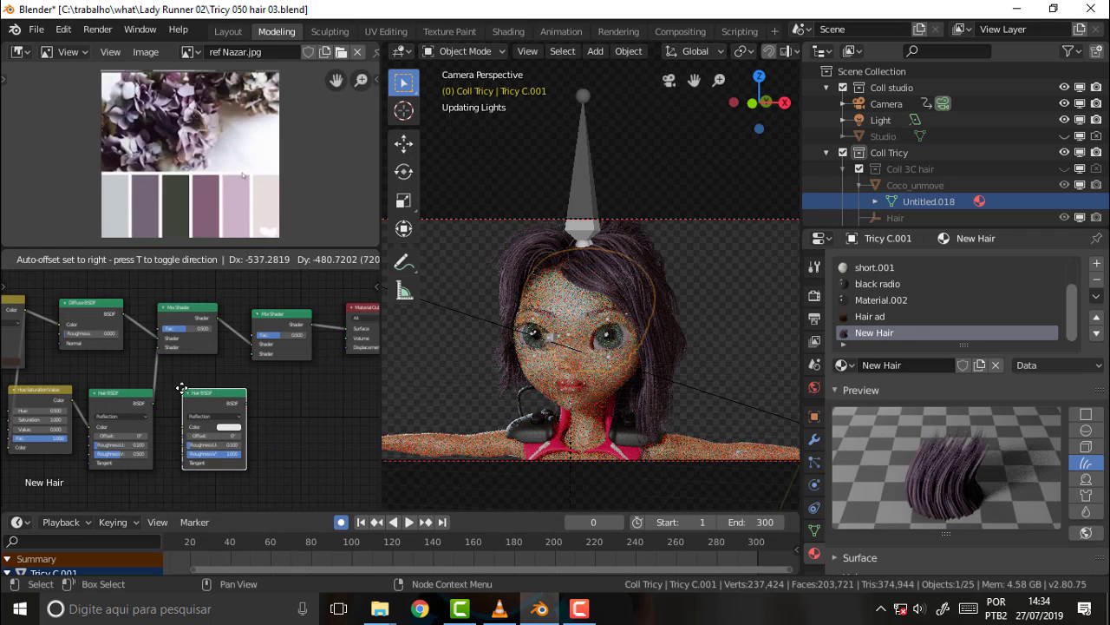
left_click(183, 390)
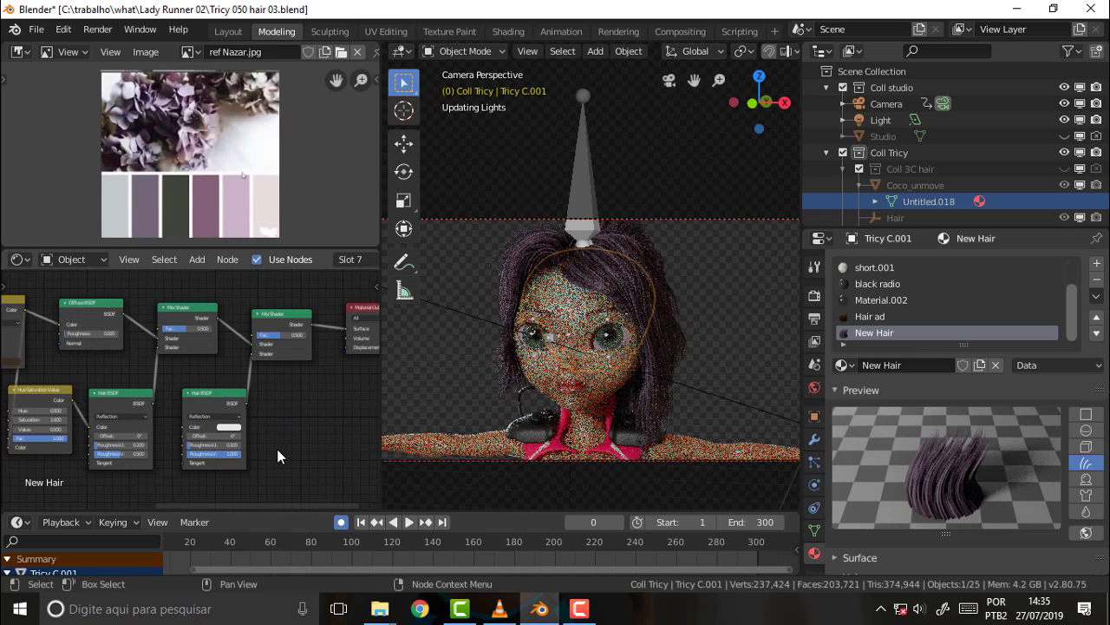
left_click(209, 417)
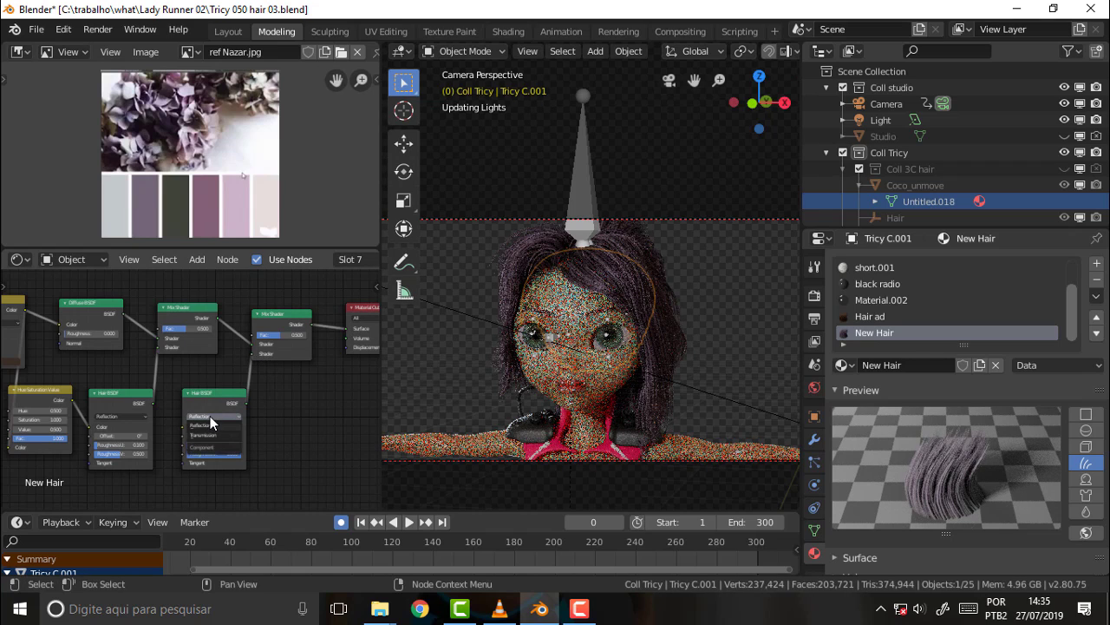
left_click(211, 439)
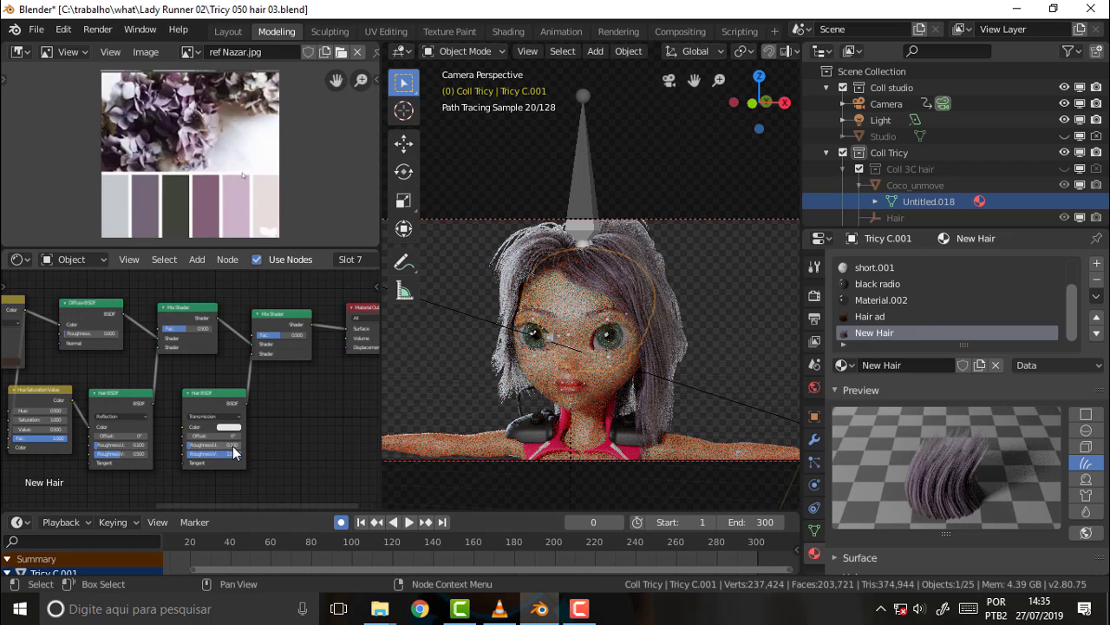
left_click(579, 611)
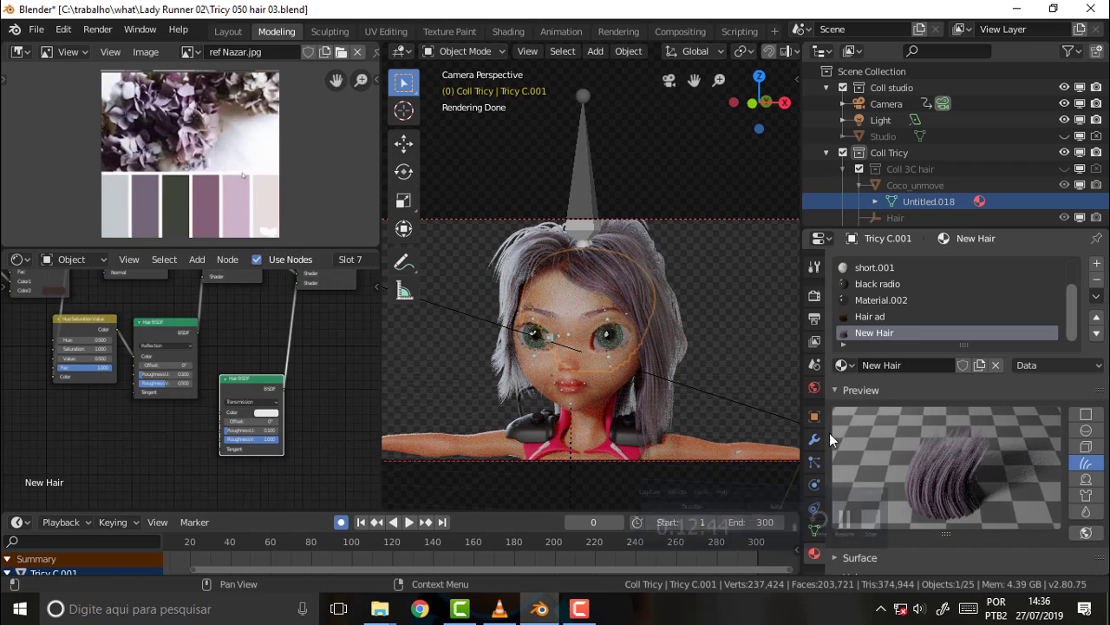
scroll(287, 407, "down", 1)
scroll(286, 408, "down", 1)
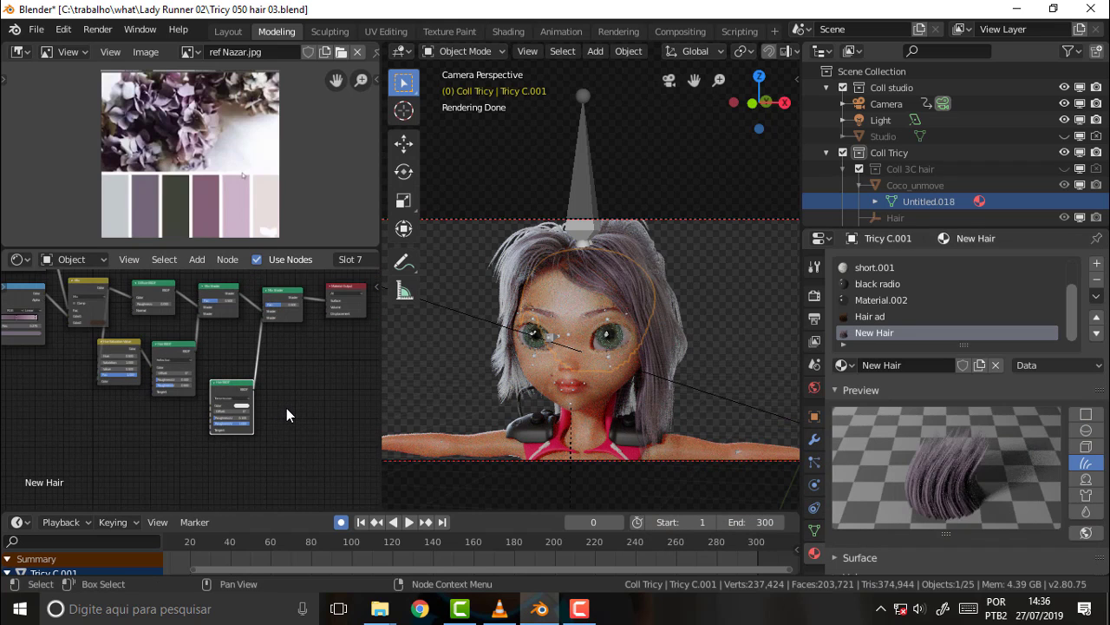
scroll(286, 408, "down", 1)
middle_click_drag(287, 407, 325, 464)
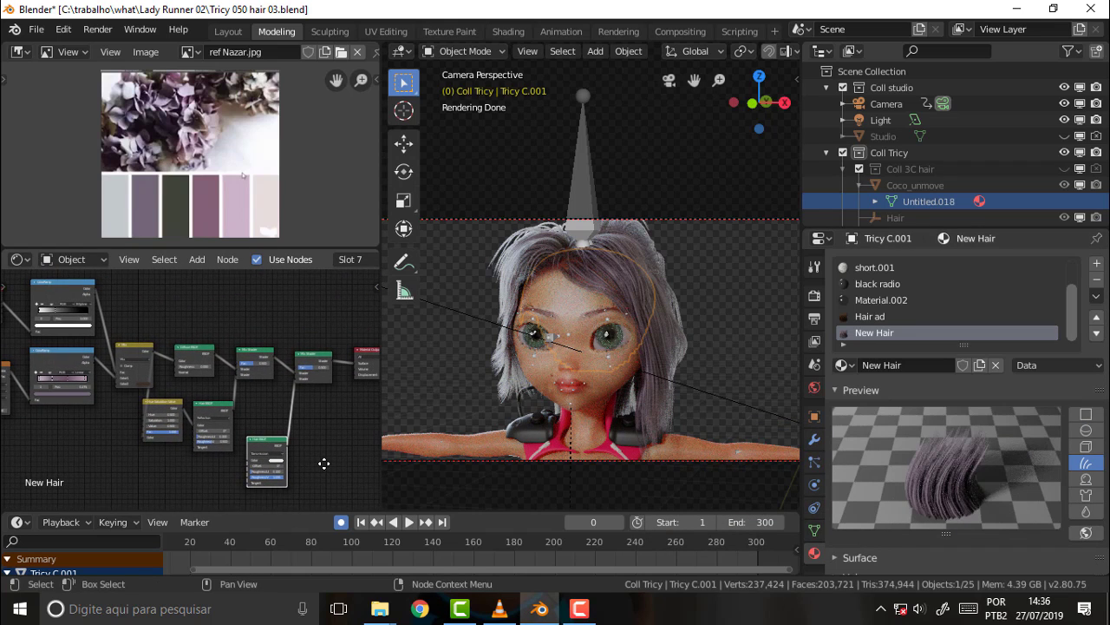